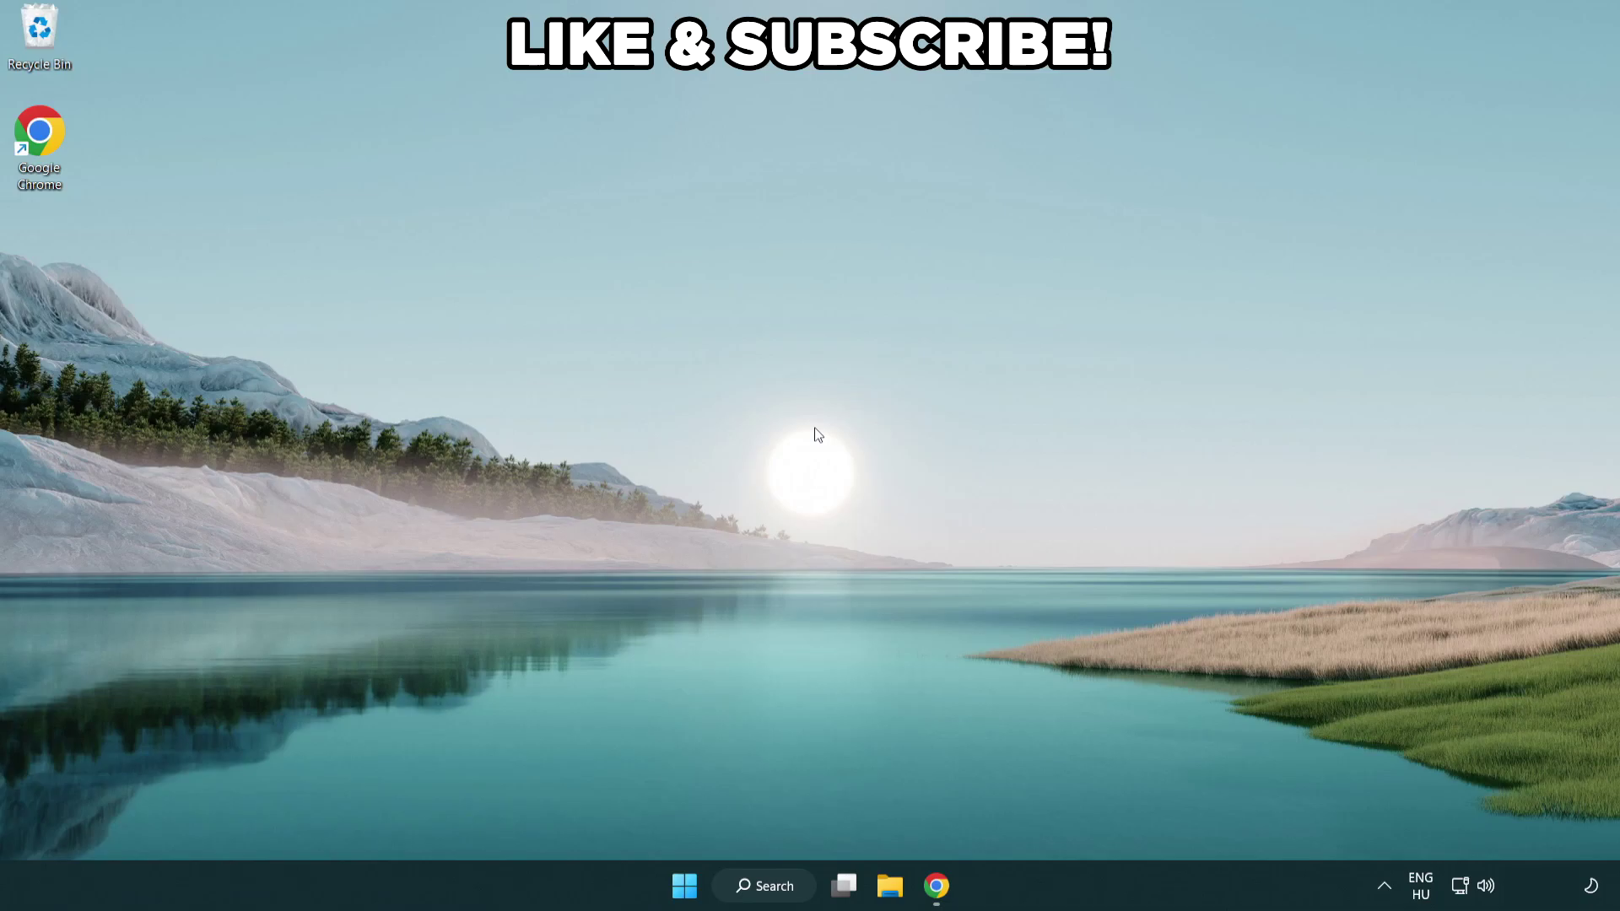
# Step: Switch the active power plan to High performance in Power Options and close the window
pyautogui.click(787, 883)
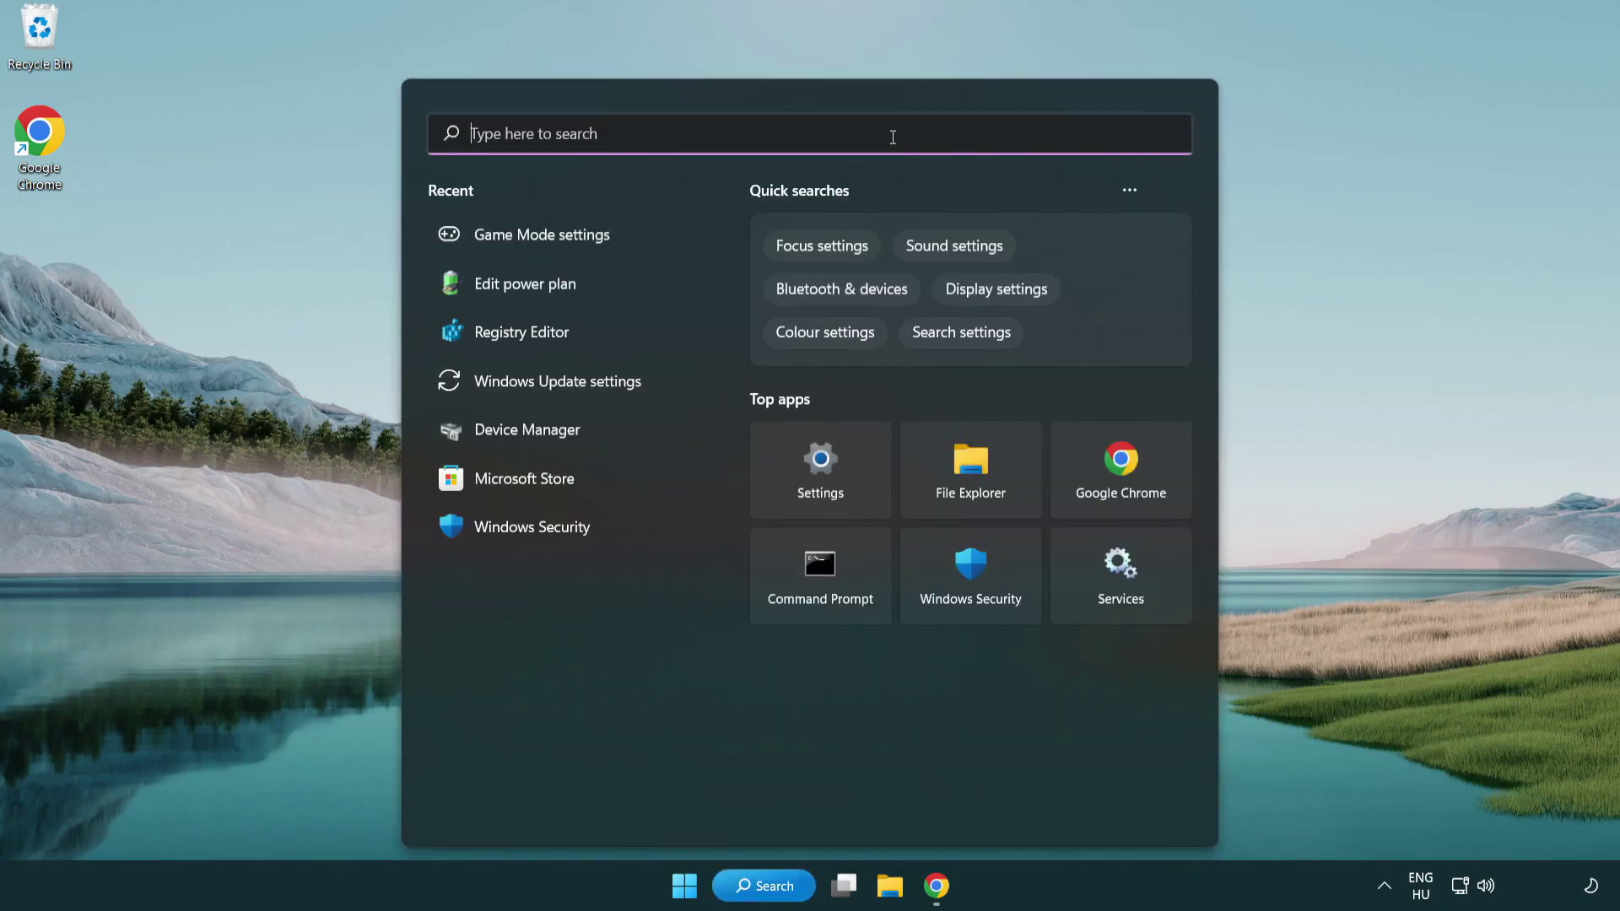
pyautogui.write('edit power ')
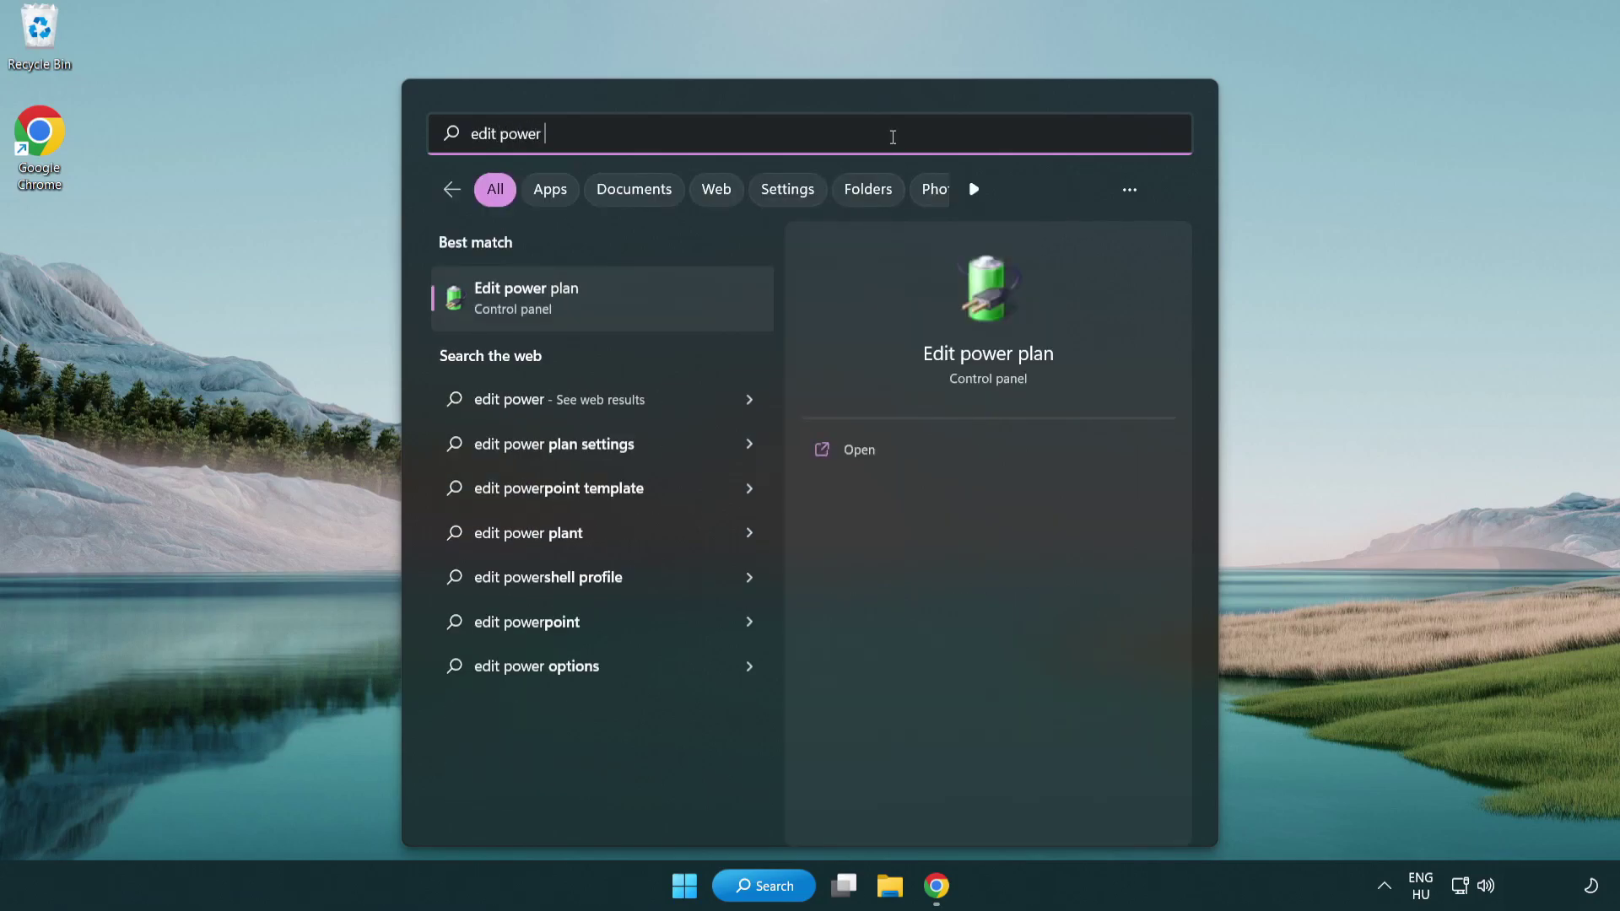
pyautogui.write('plan')
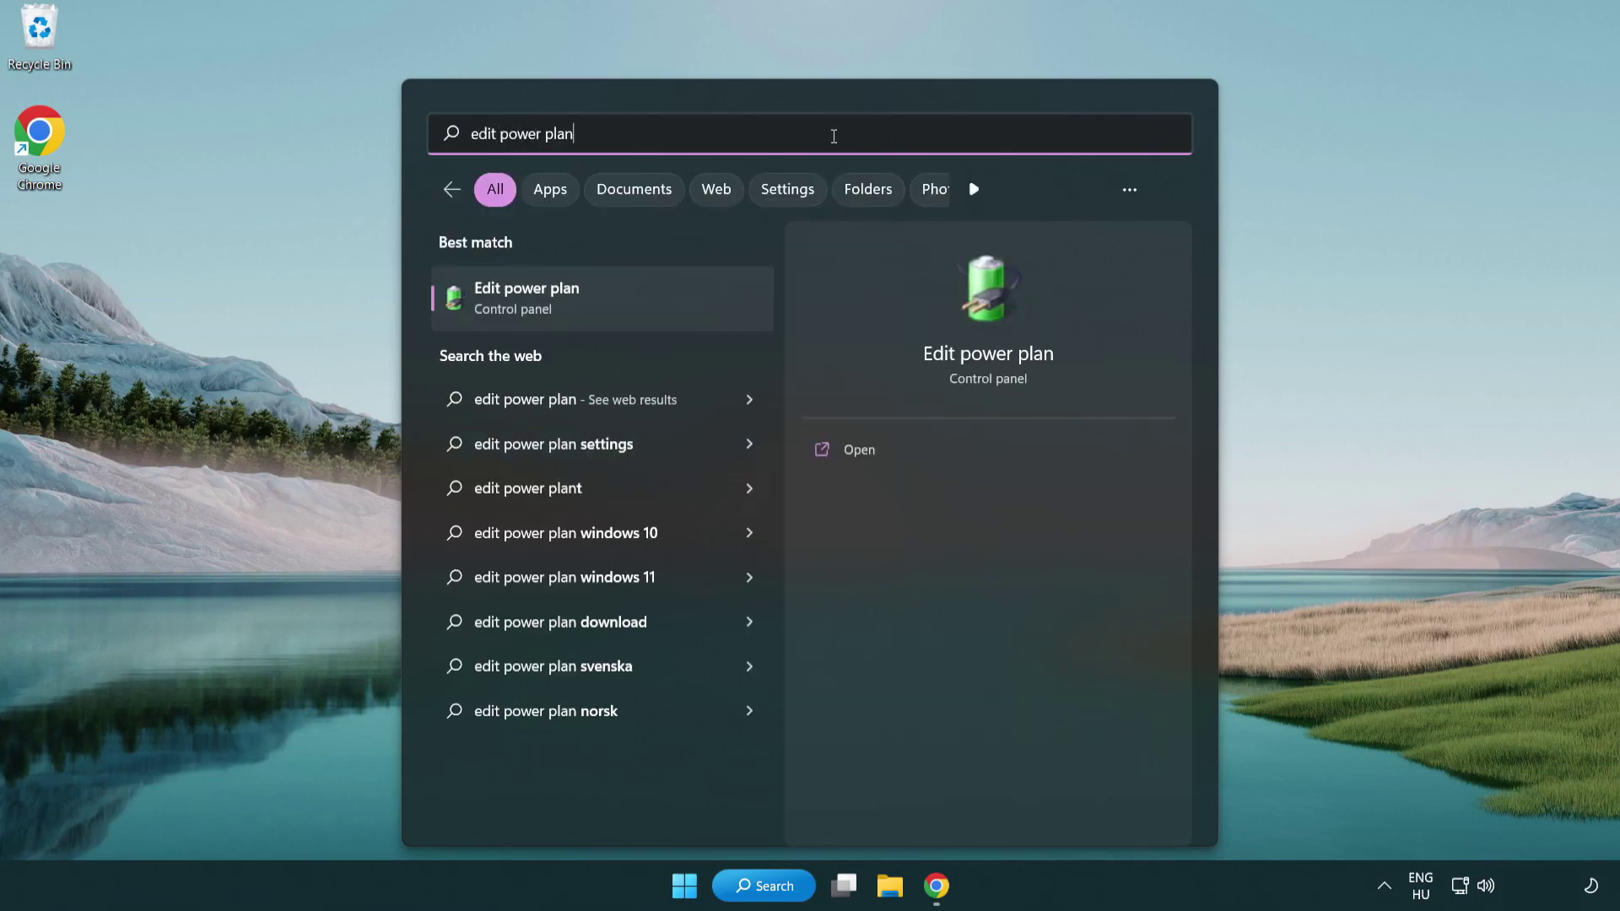
pyautogui.click(609, 305)
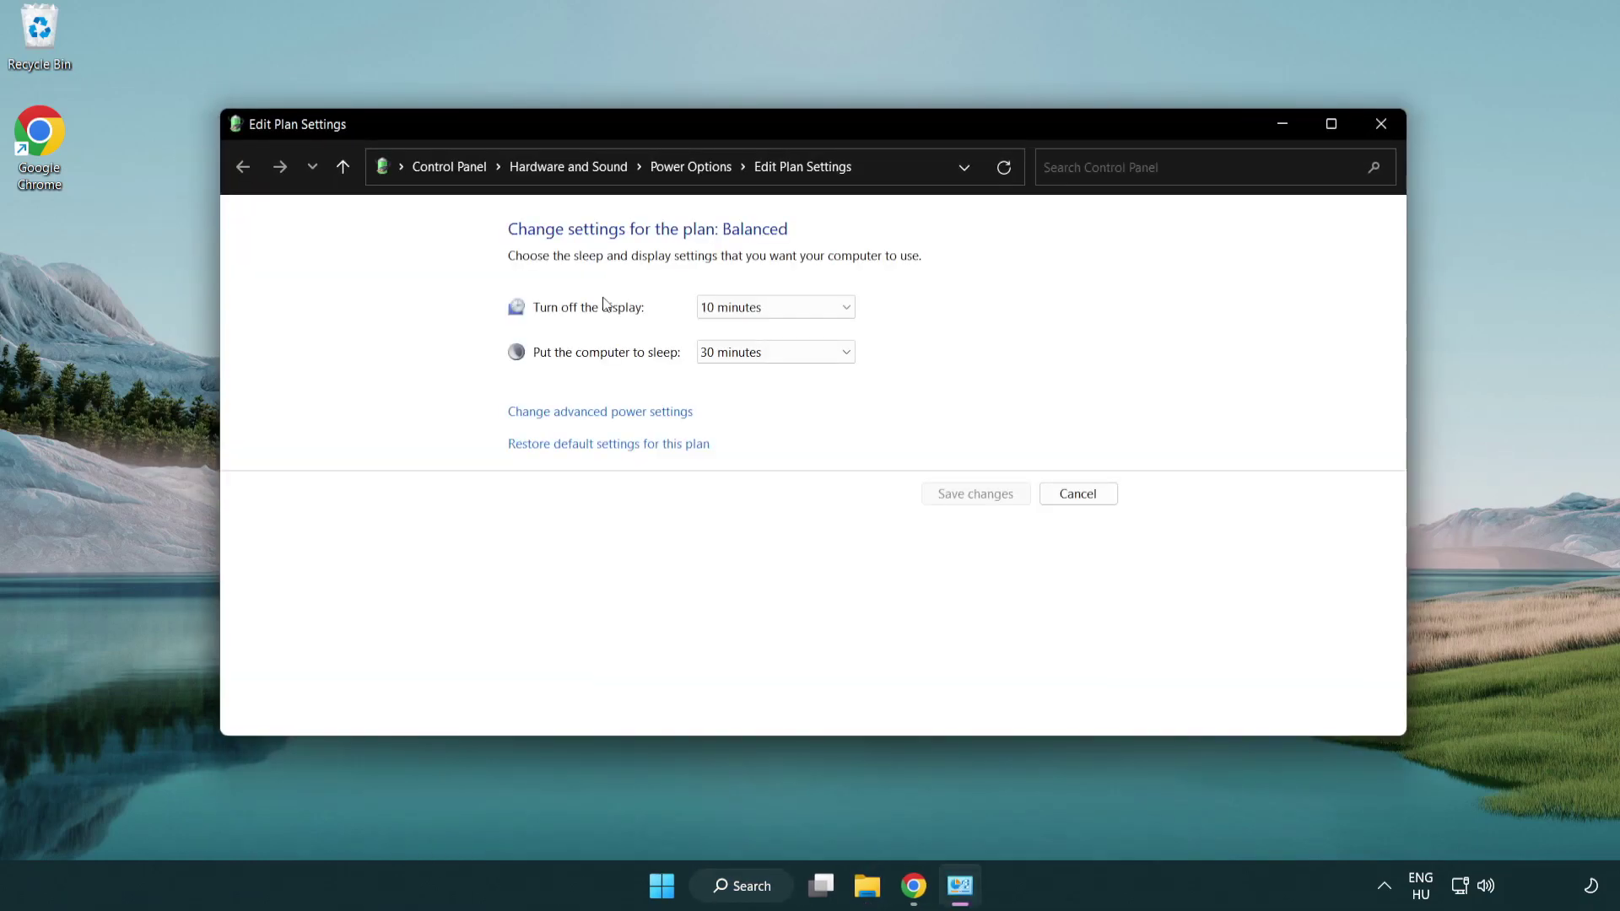
pyautogui.click(706, 184)
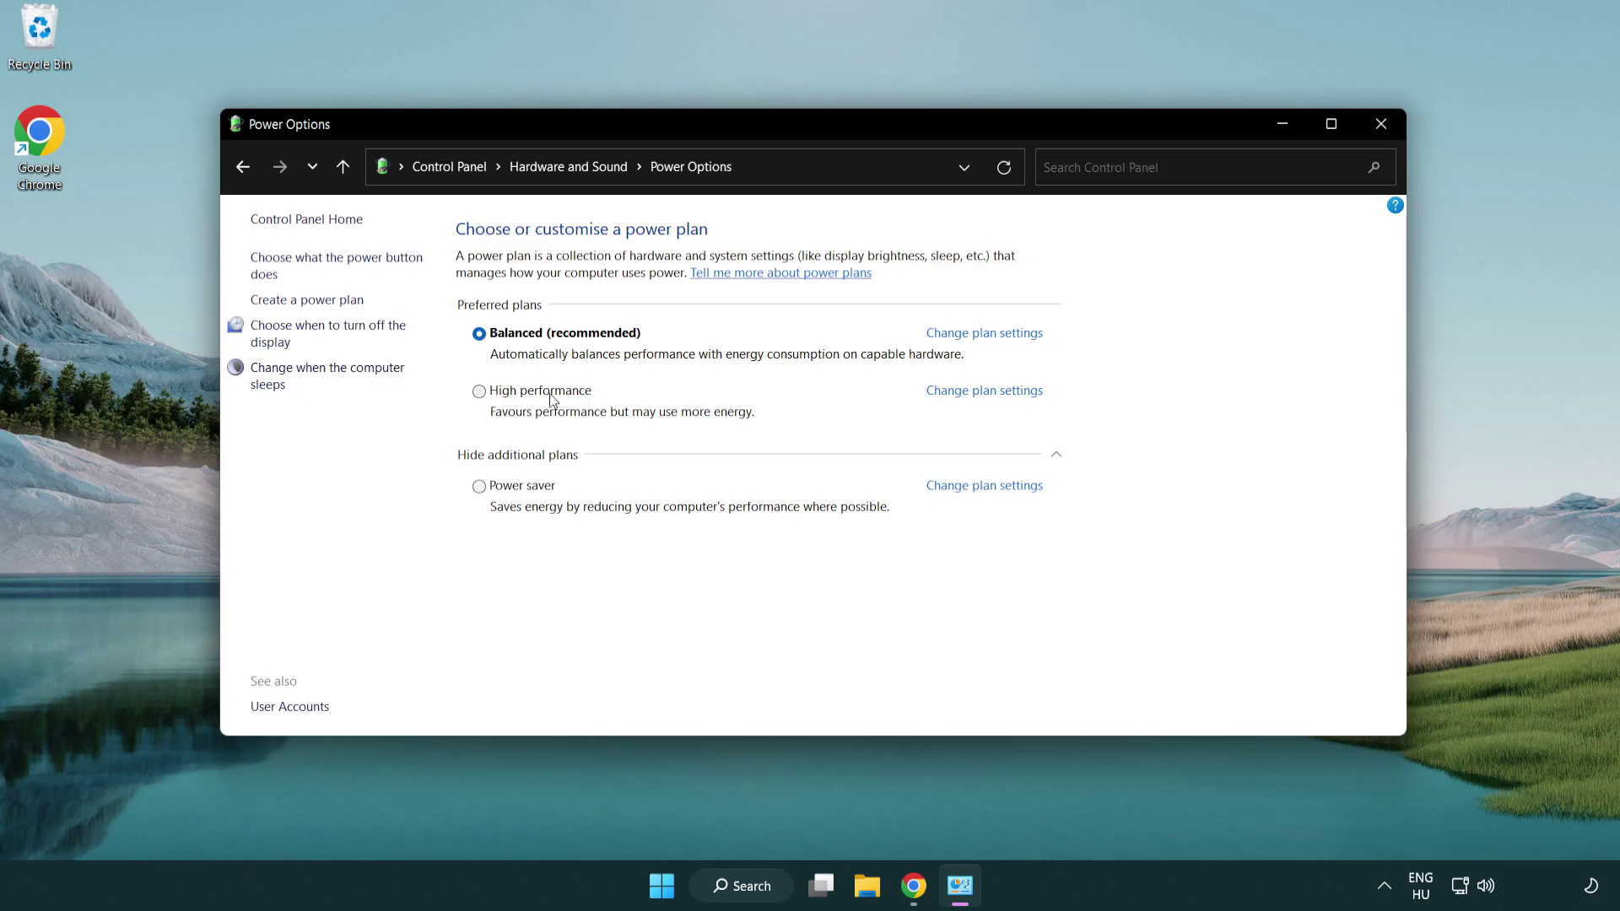
pyautogui.click(479, 394)
pyautogui.click(1380, 126)
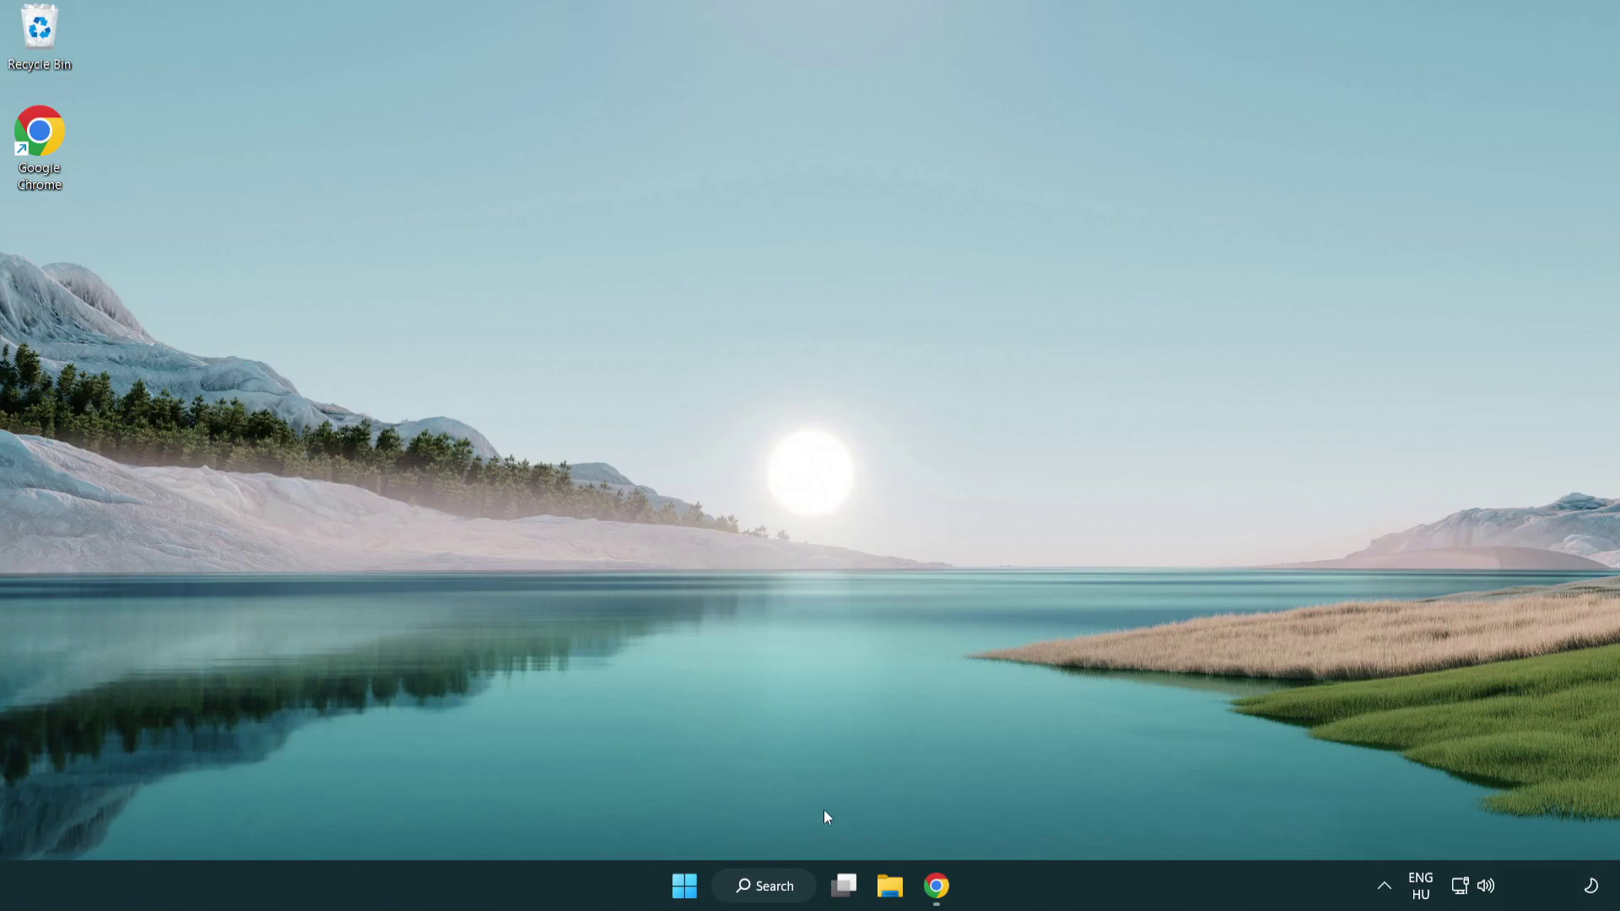
pyautogui.click(785, 886)
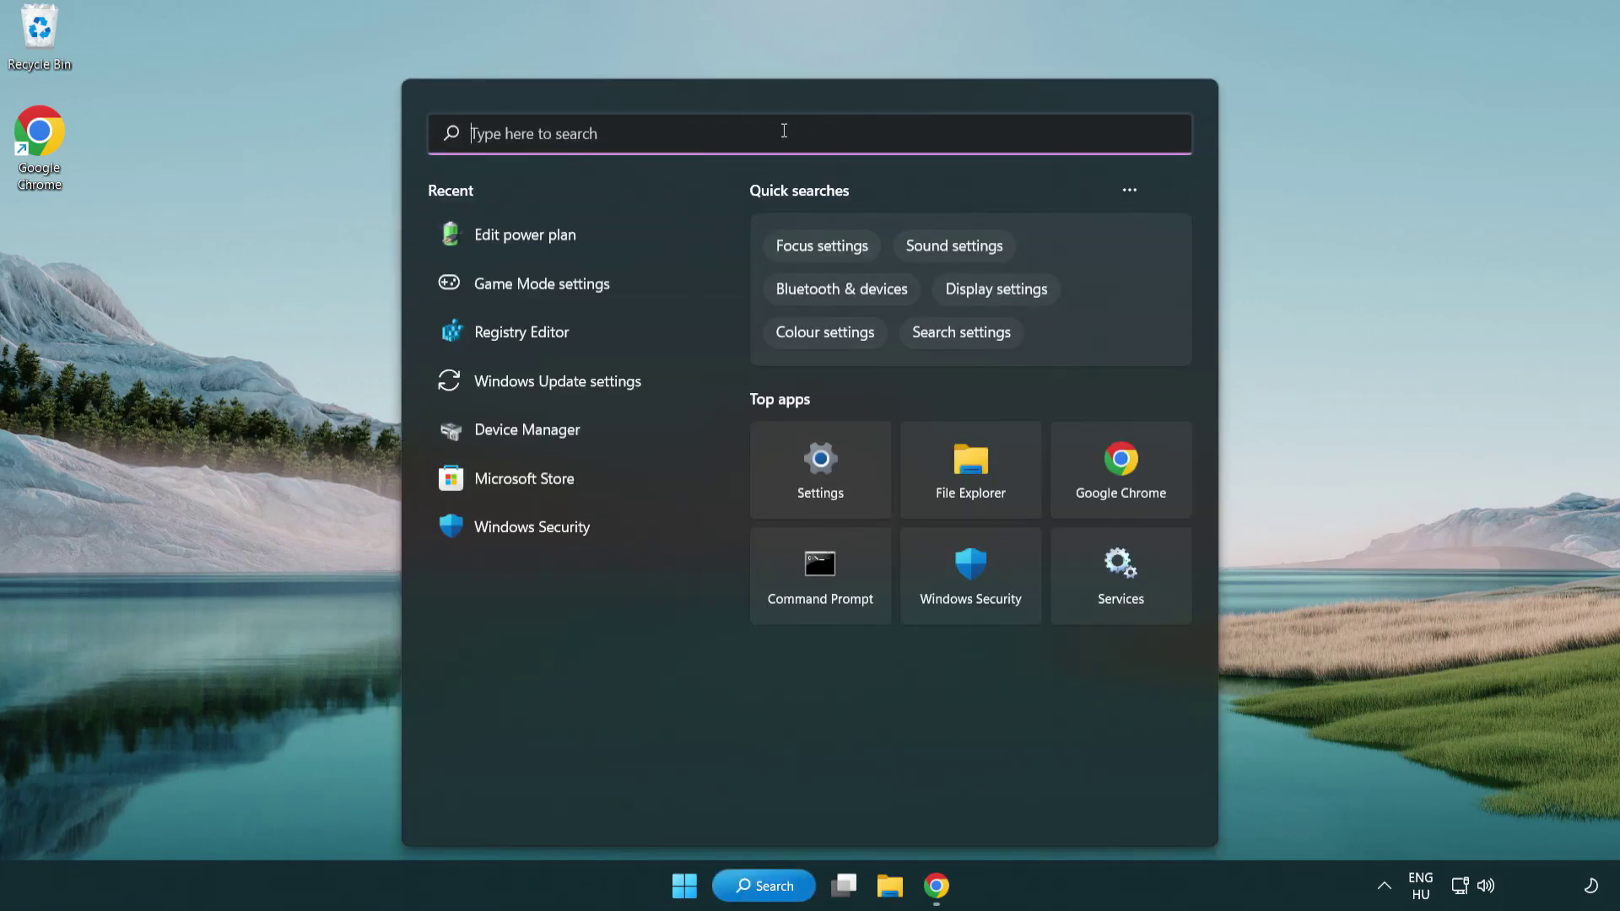
pyautogui.write('device manager')
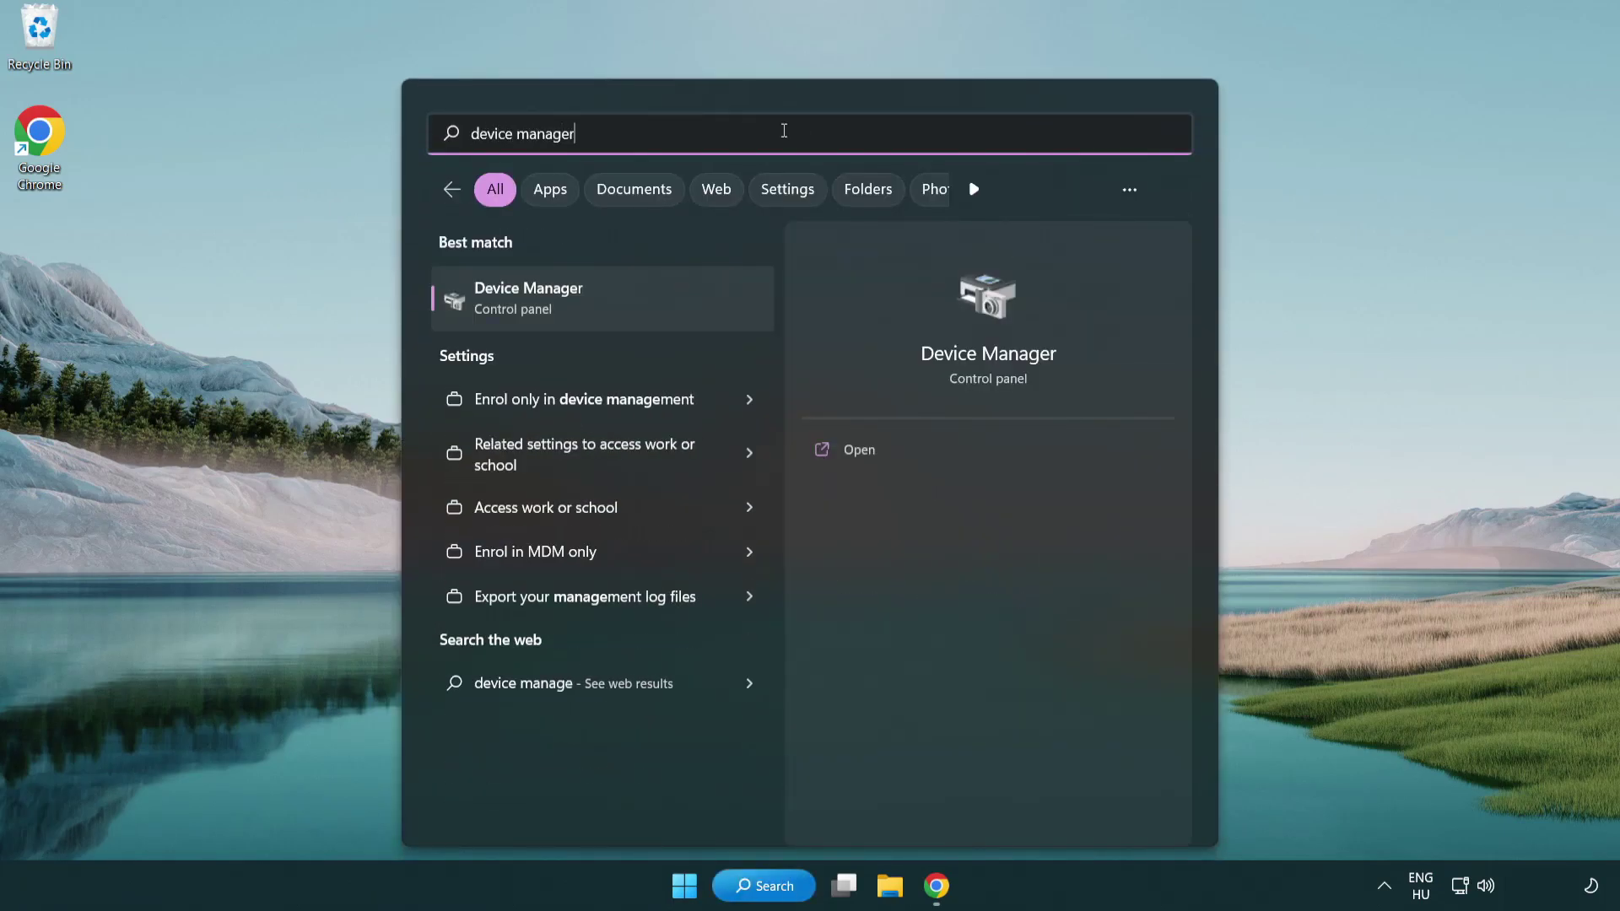
pyautogui.click(619, 302)
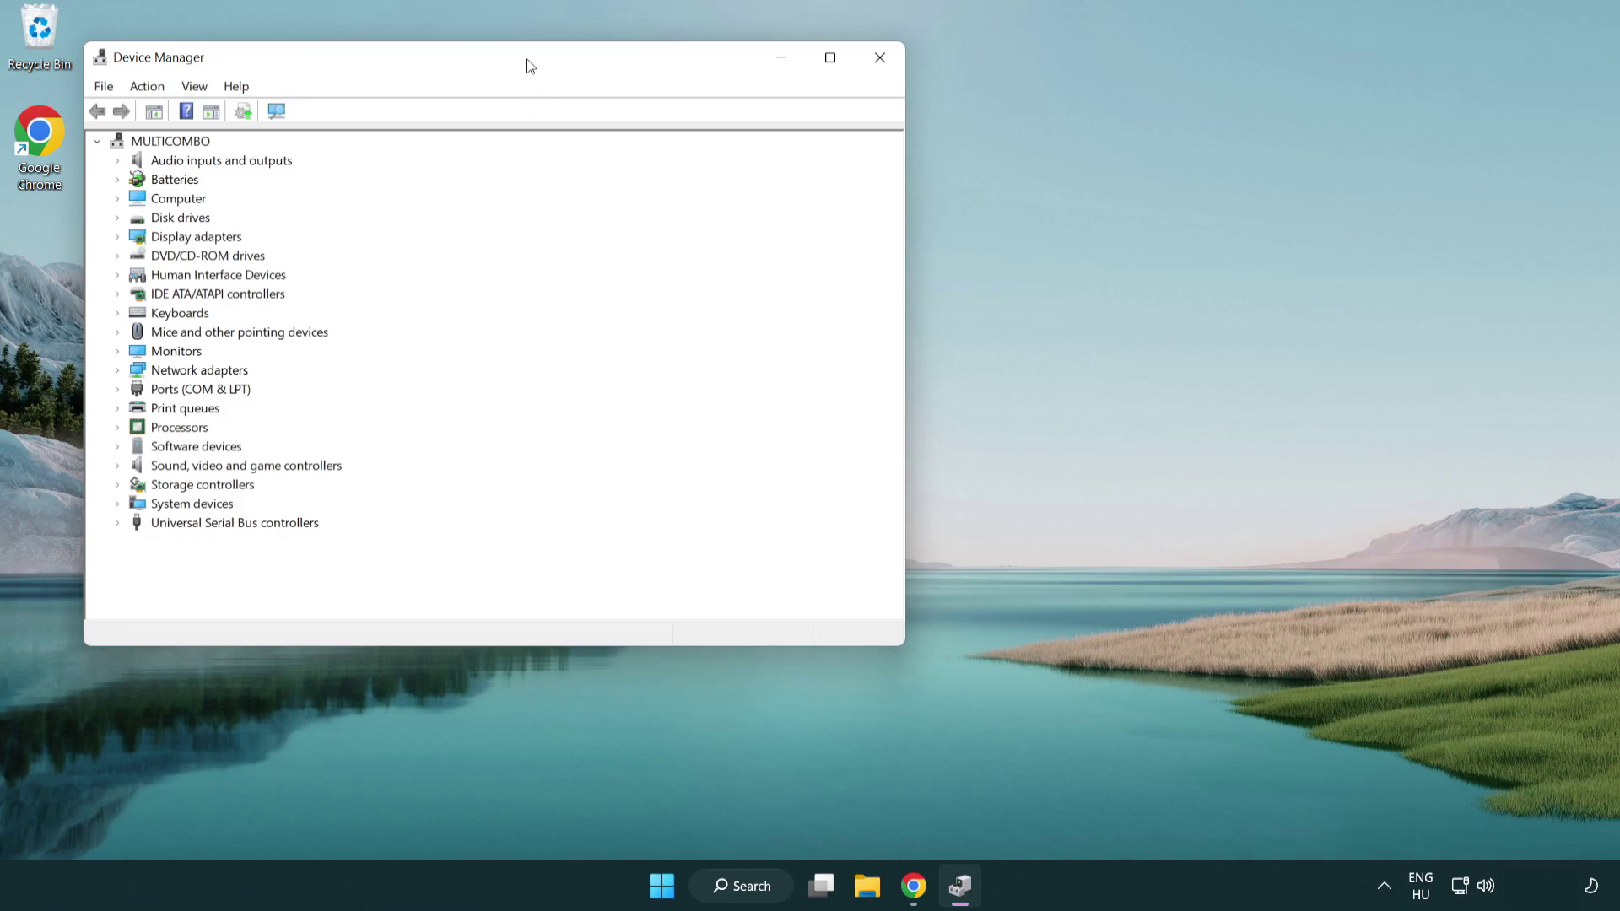
pyautogui.moveTo(530, 66); pyautogui.dragTo(831, 151)
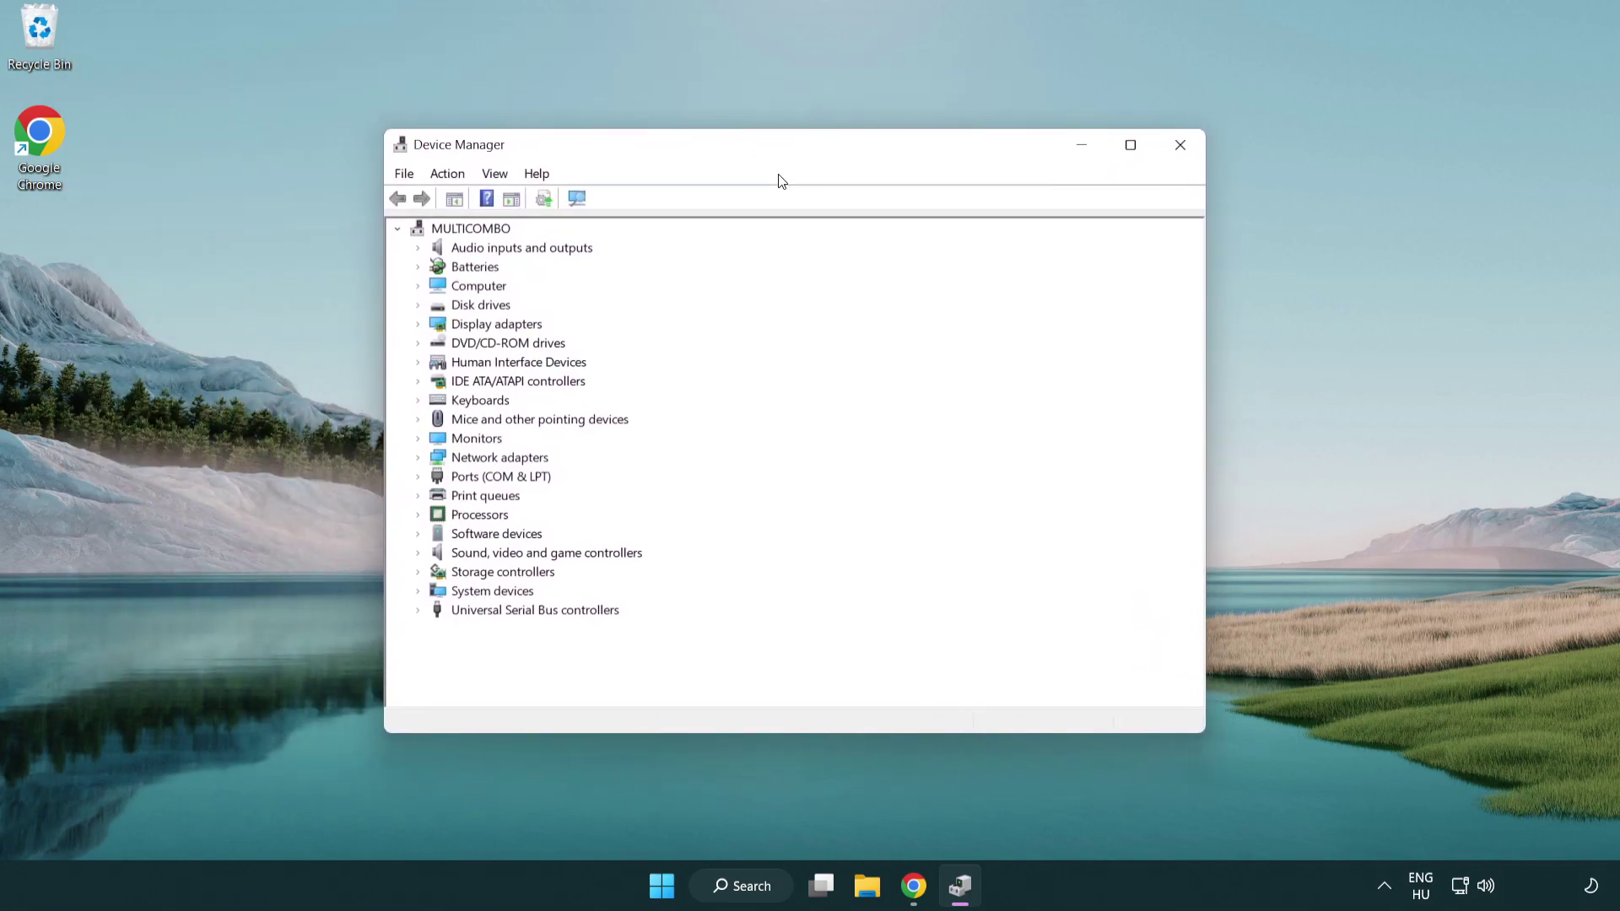
pyautogui.click(437, 324)
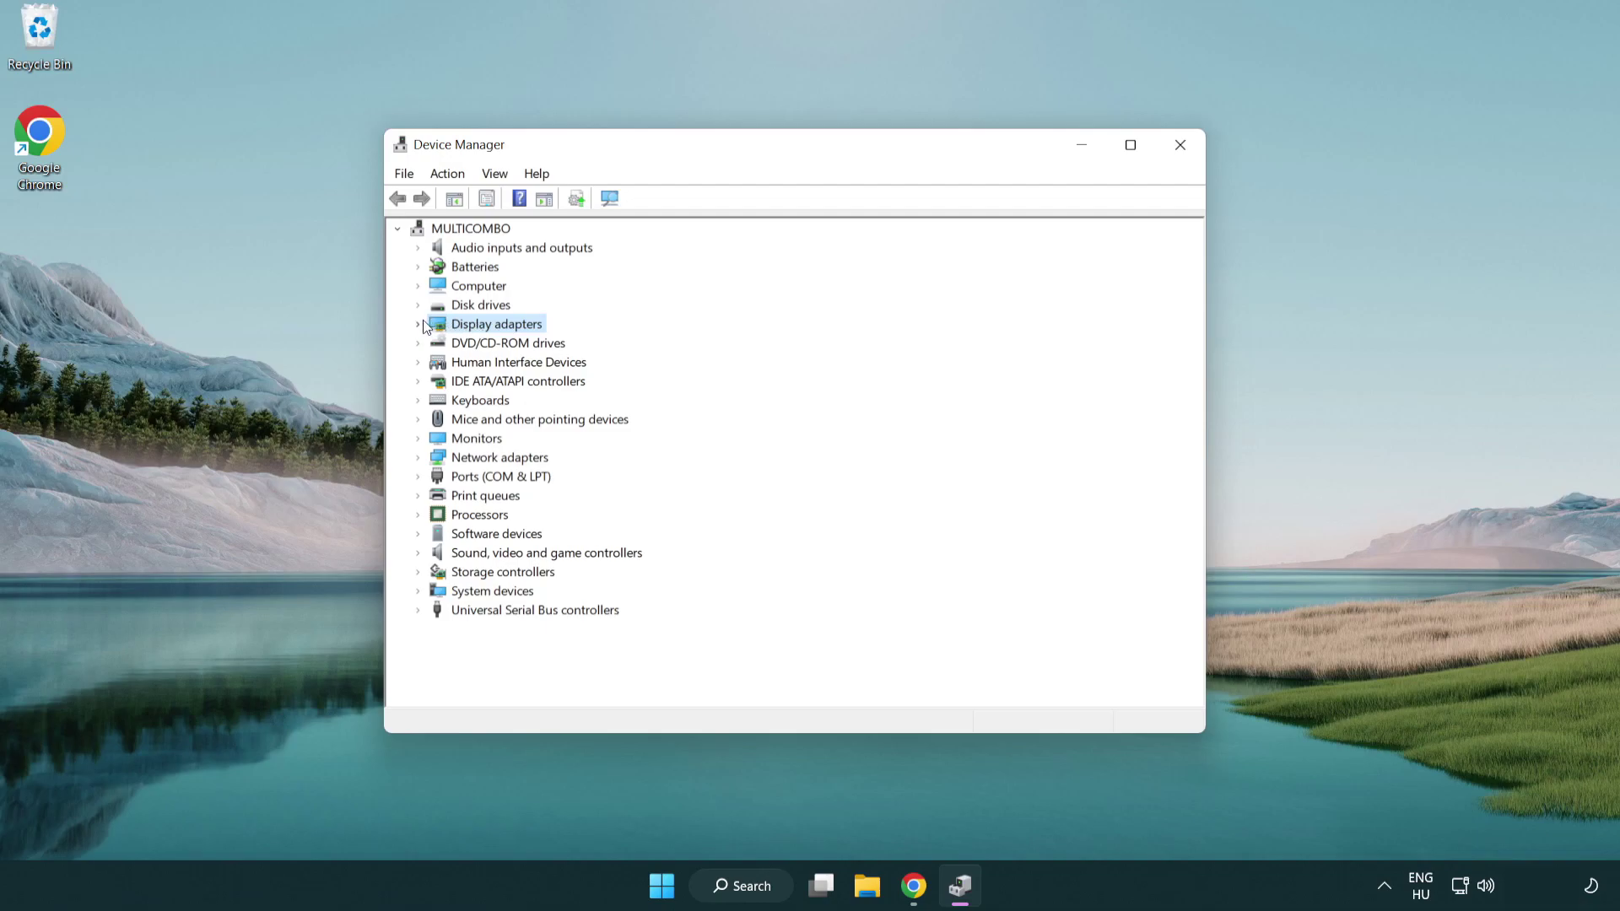
pyautogui.click(420, 325)
pyautogui.click(460, 344)
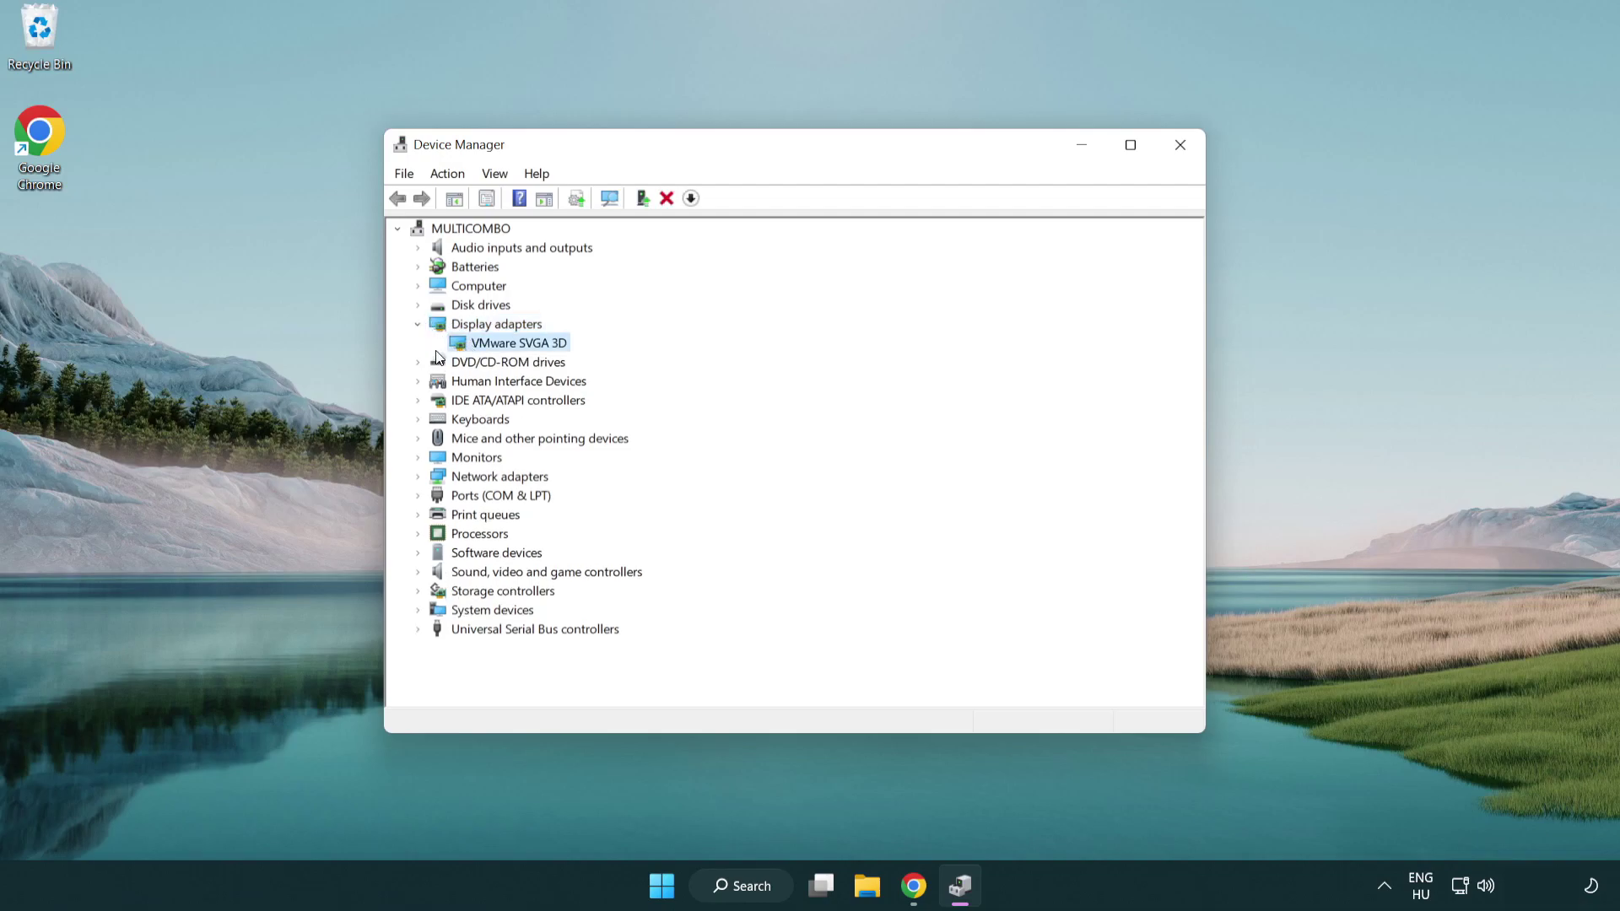
pyautogui.rightClick(511, 350)
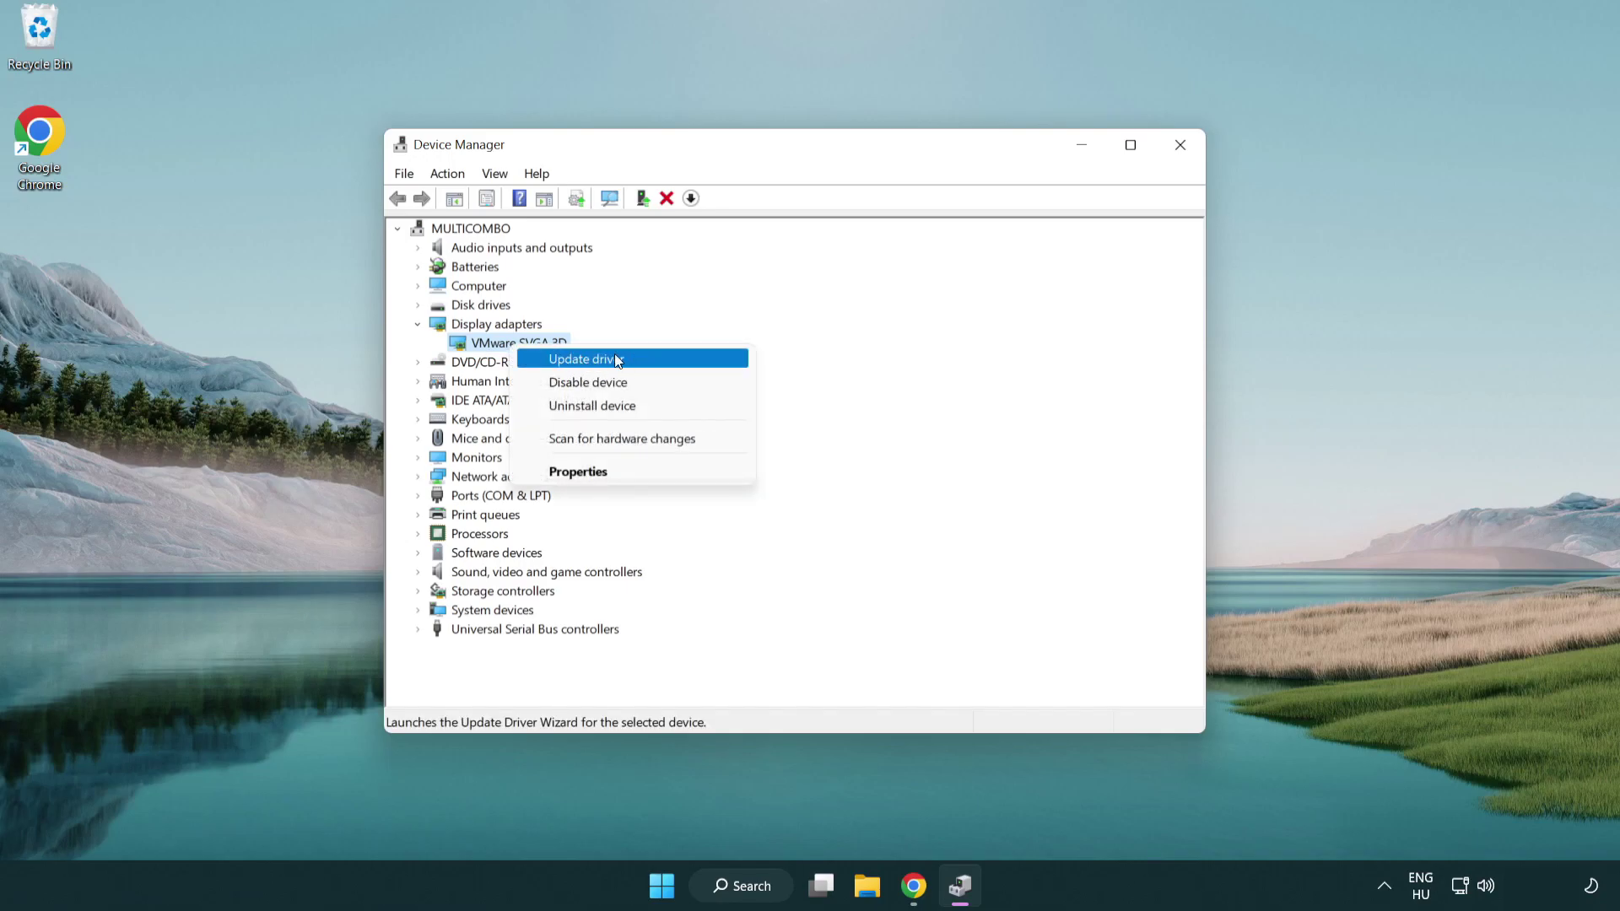
pyautogui.click(646, 361)
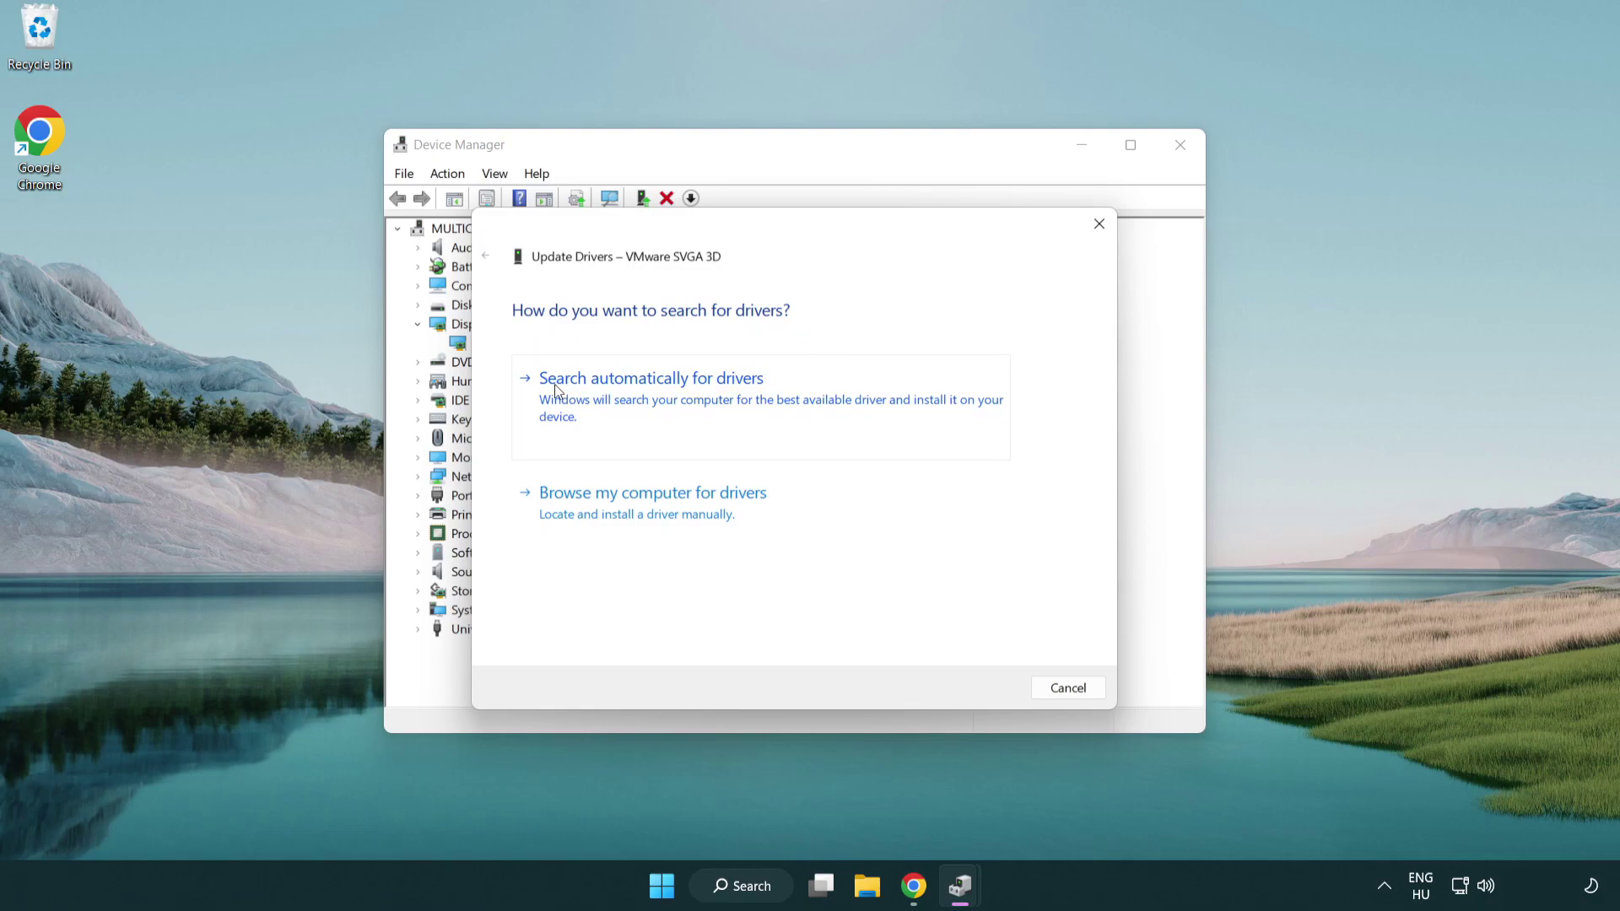
pyautogui.click(665, 396)
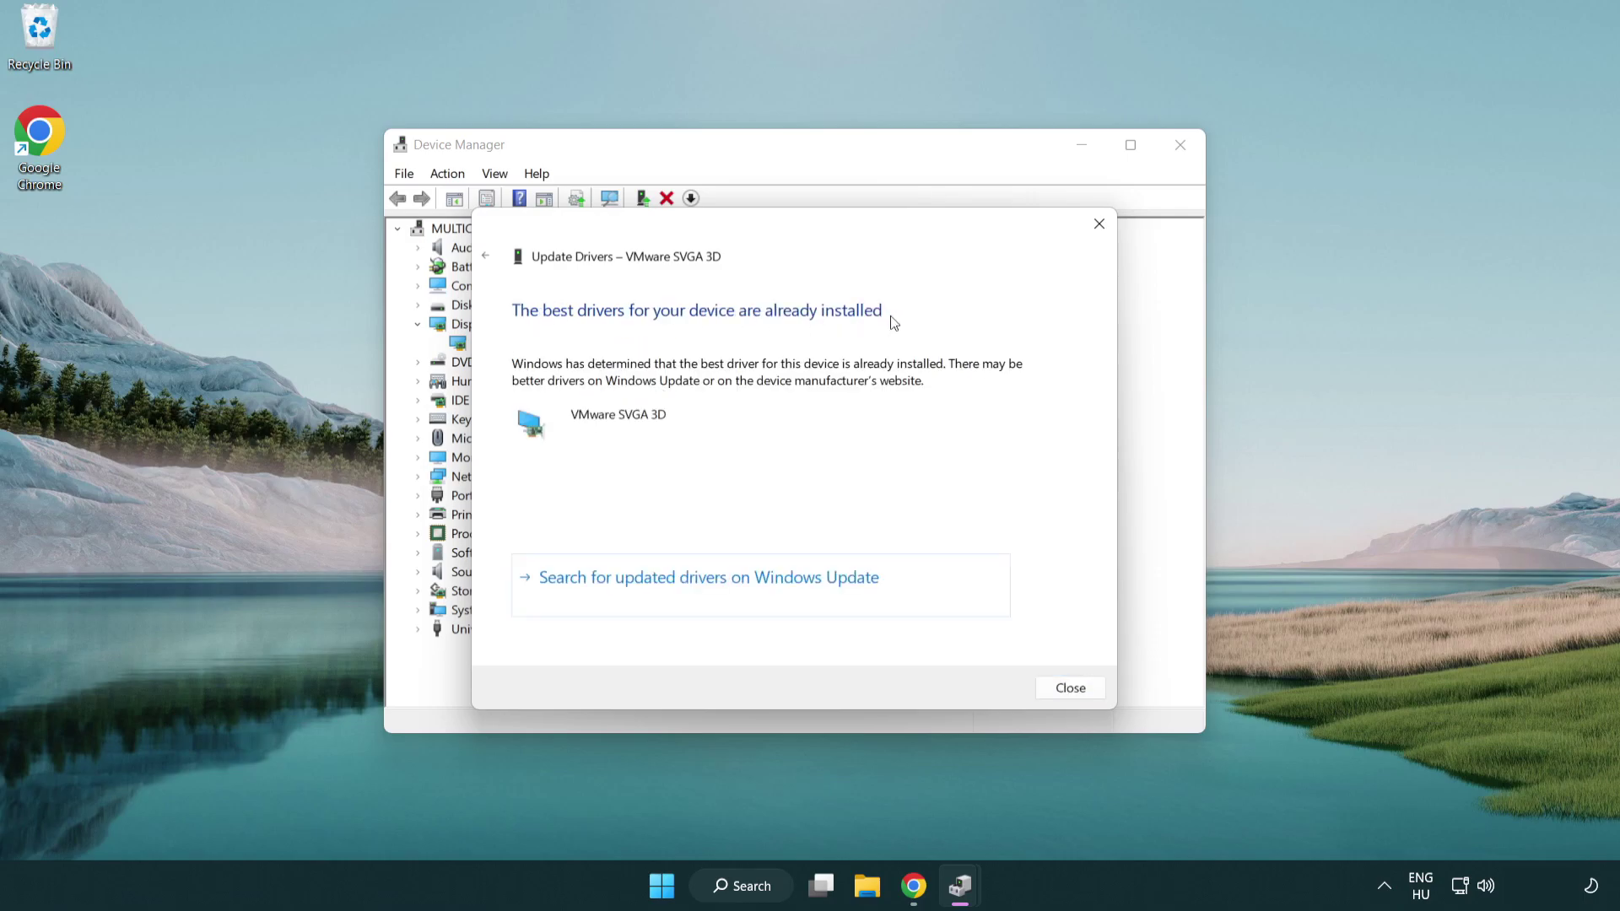
pyautogui.click(1064, 688)
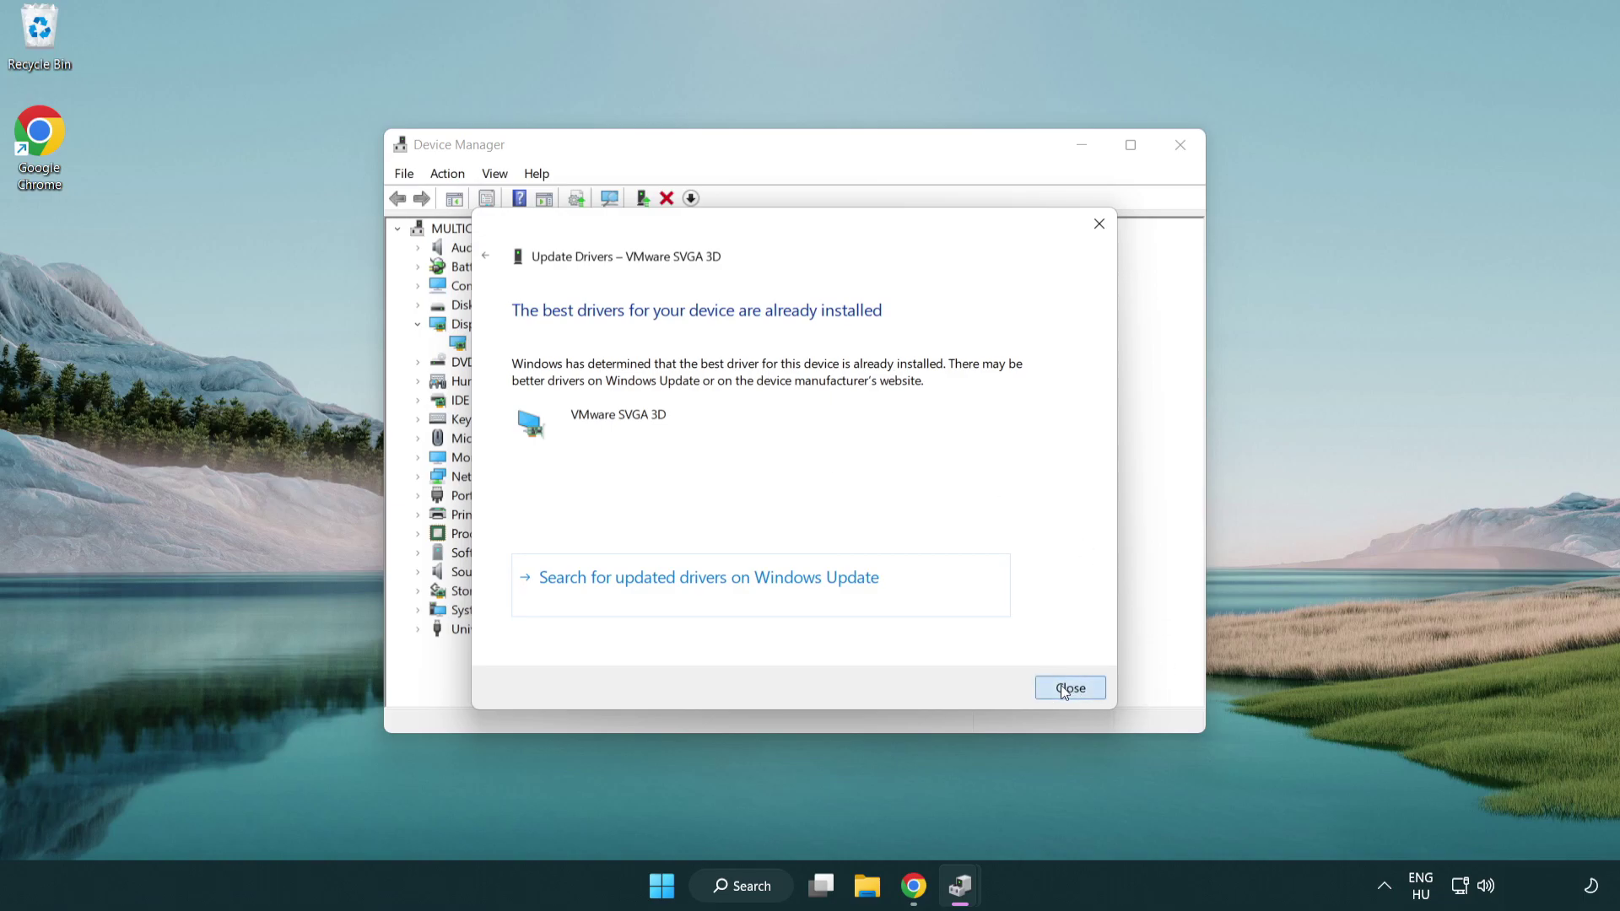
pyautogui.click(1179, 149)
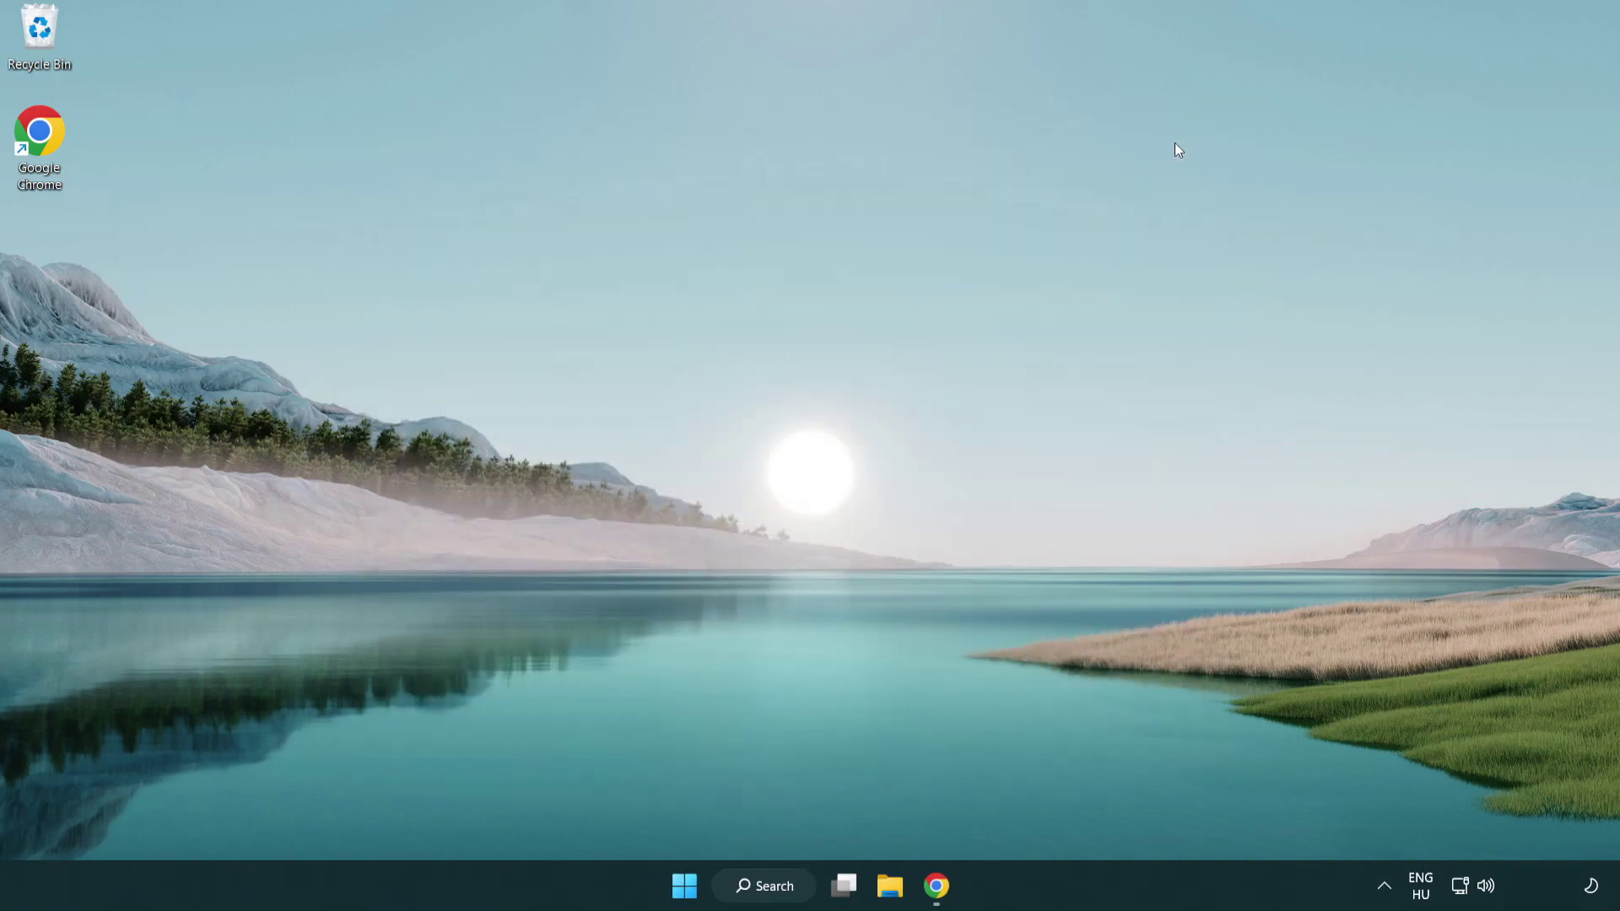
pyautogui.click(774, 894)
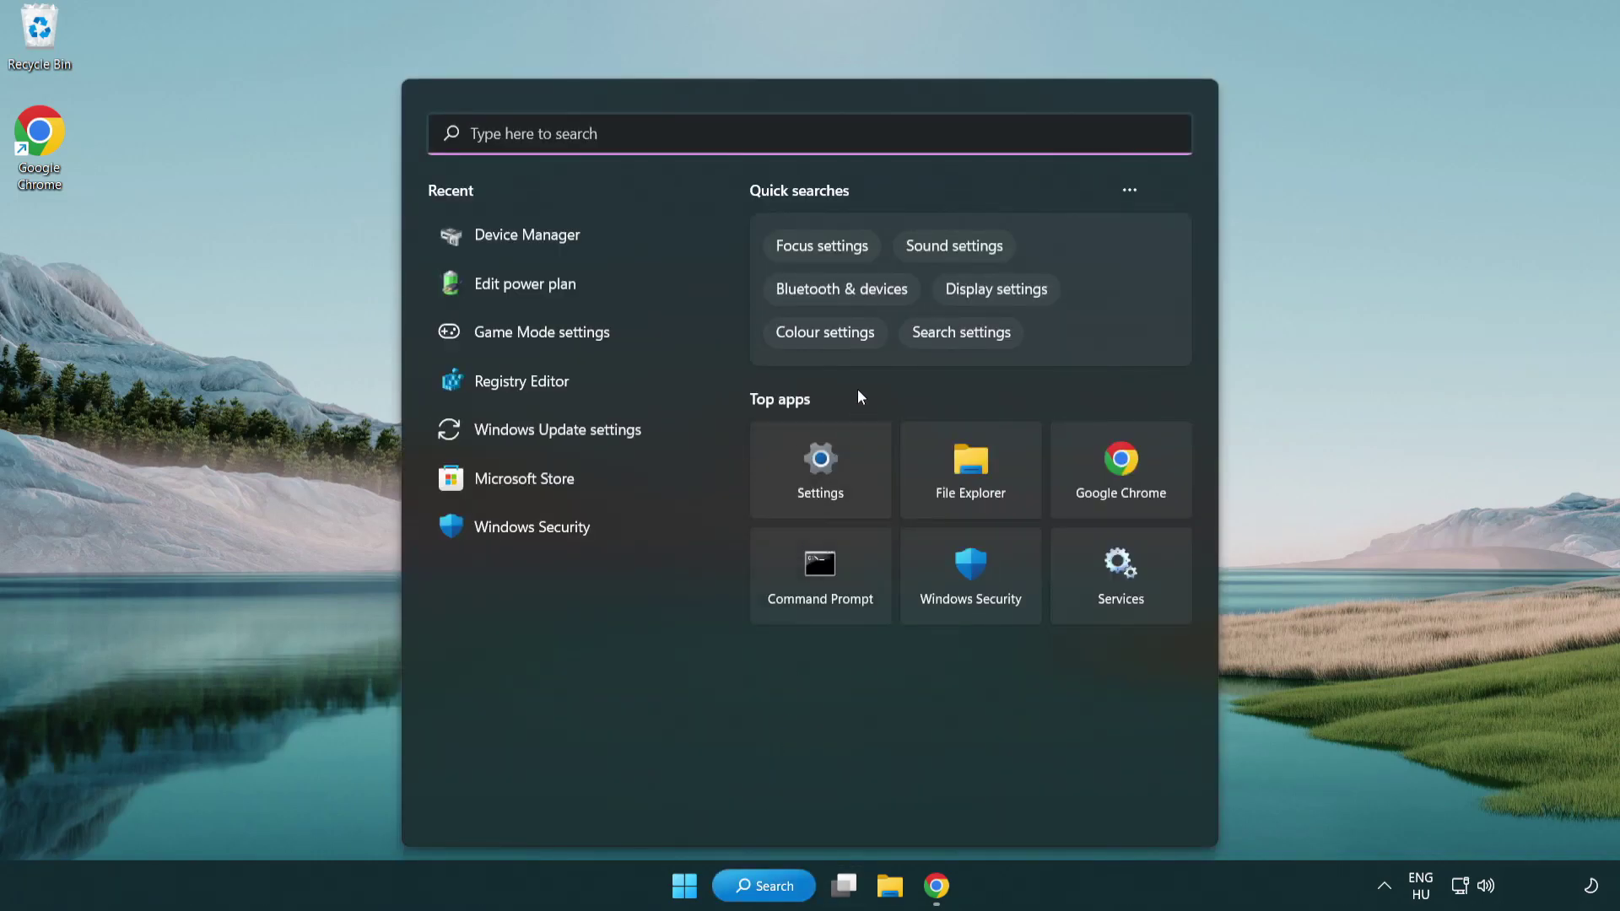
pyautogui.write('gam')
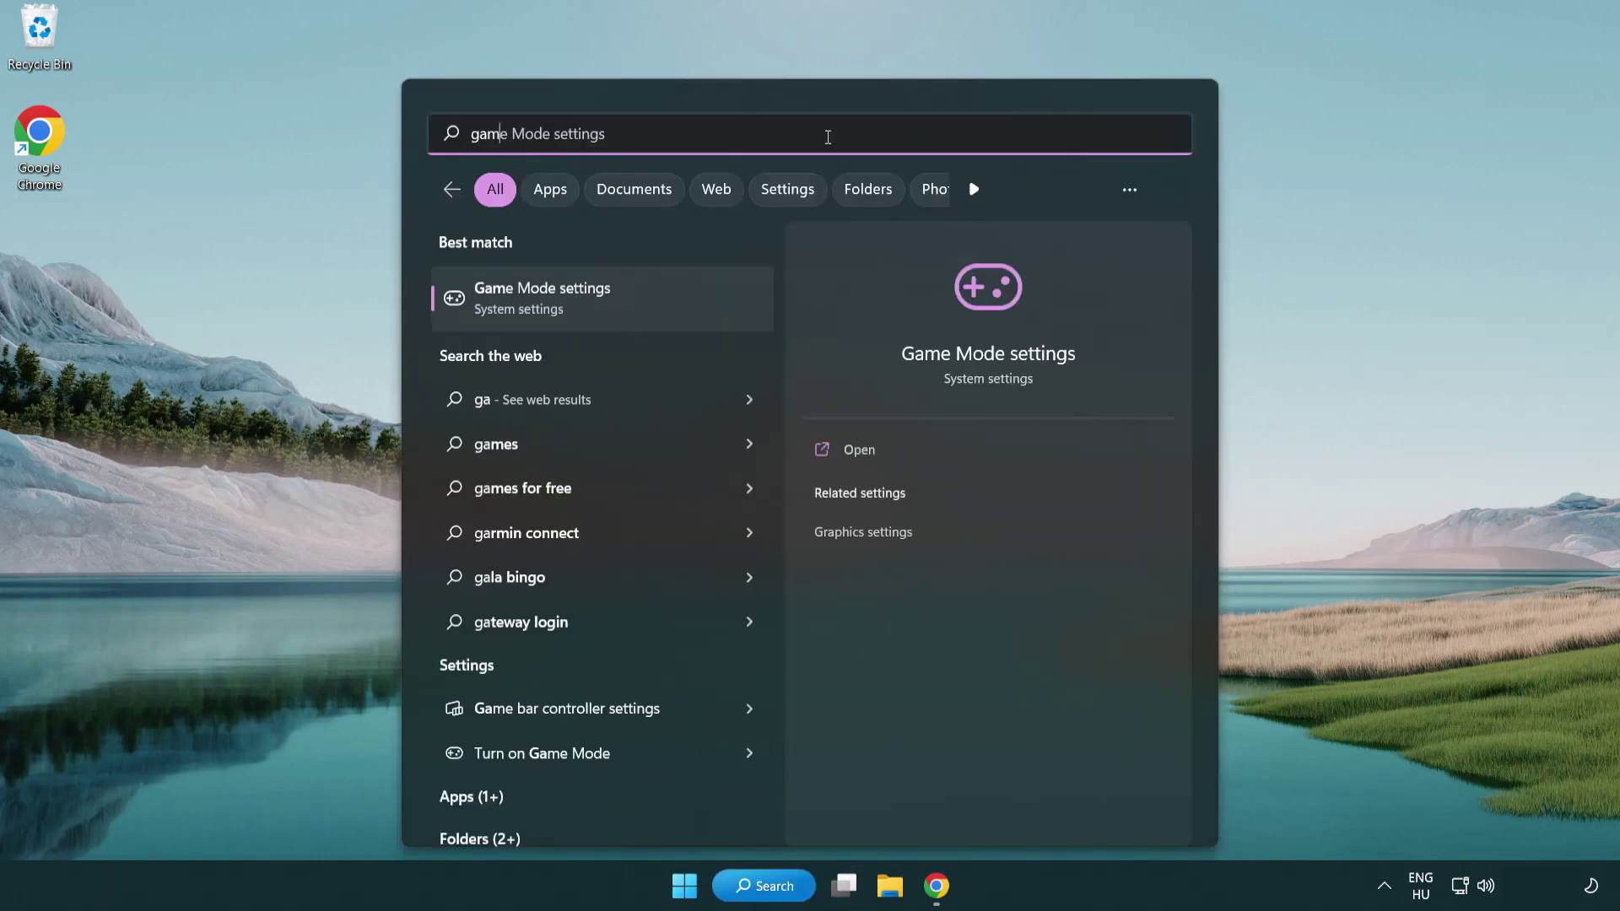
pyautogui.write('e mode')
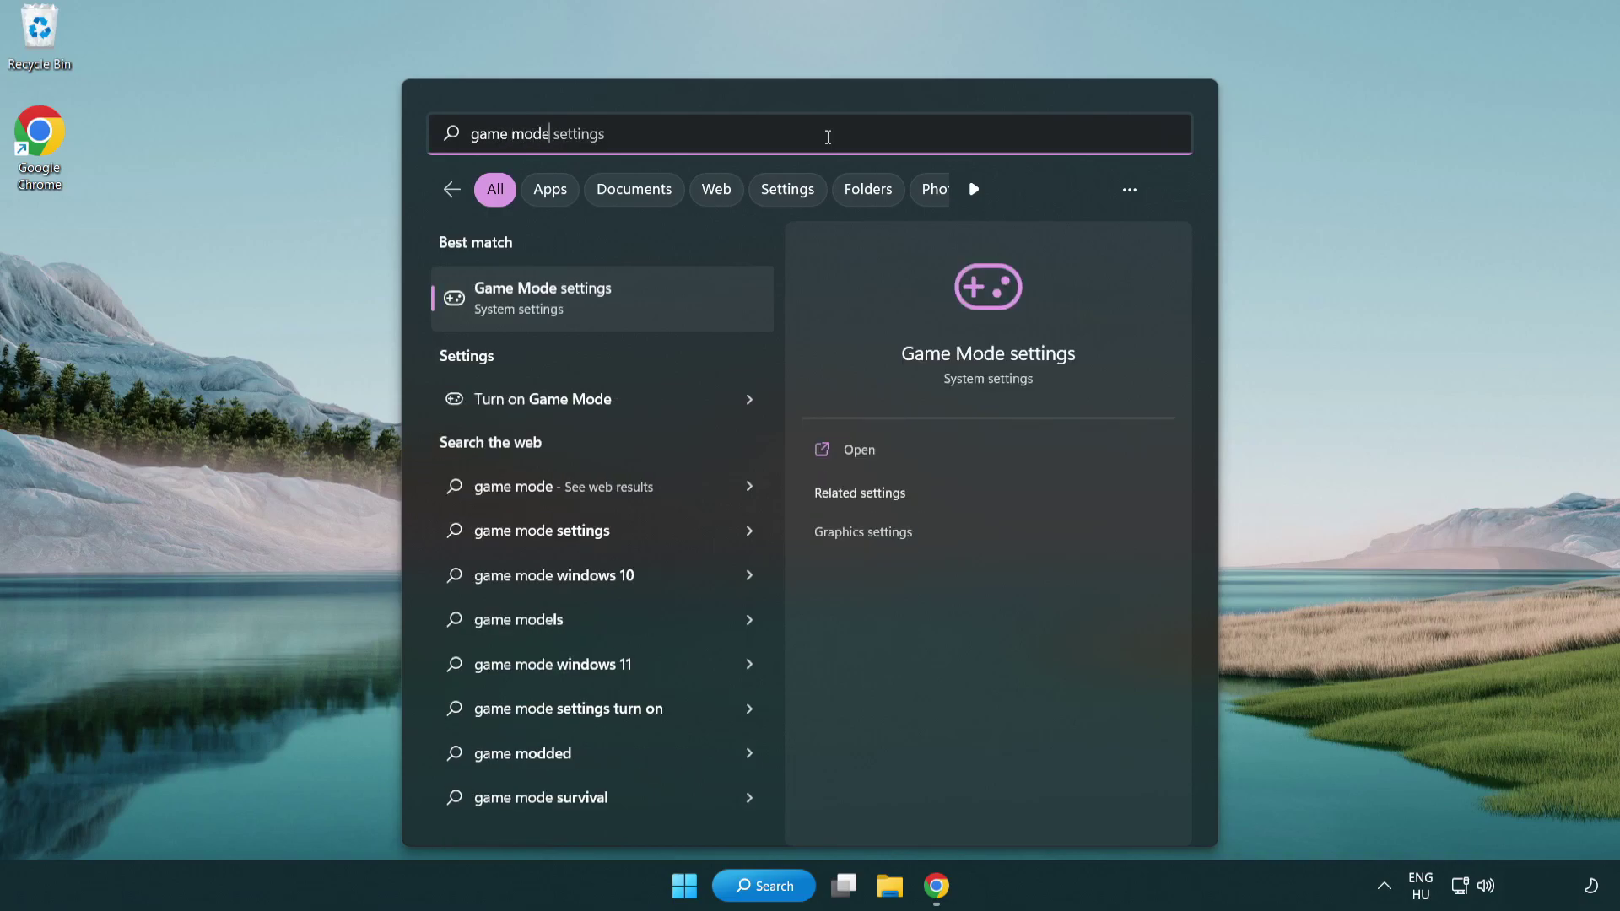
pyautogui.click(609, 307)
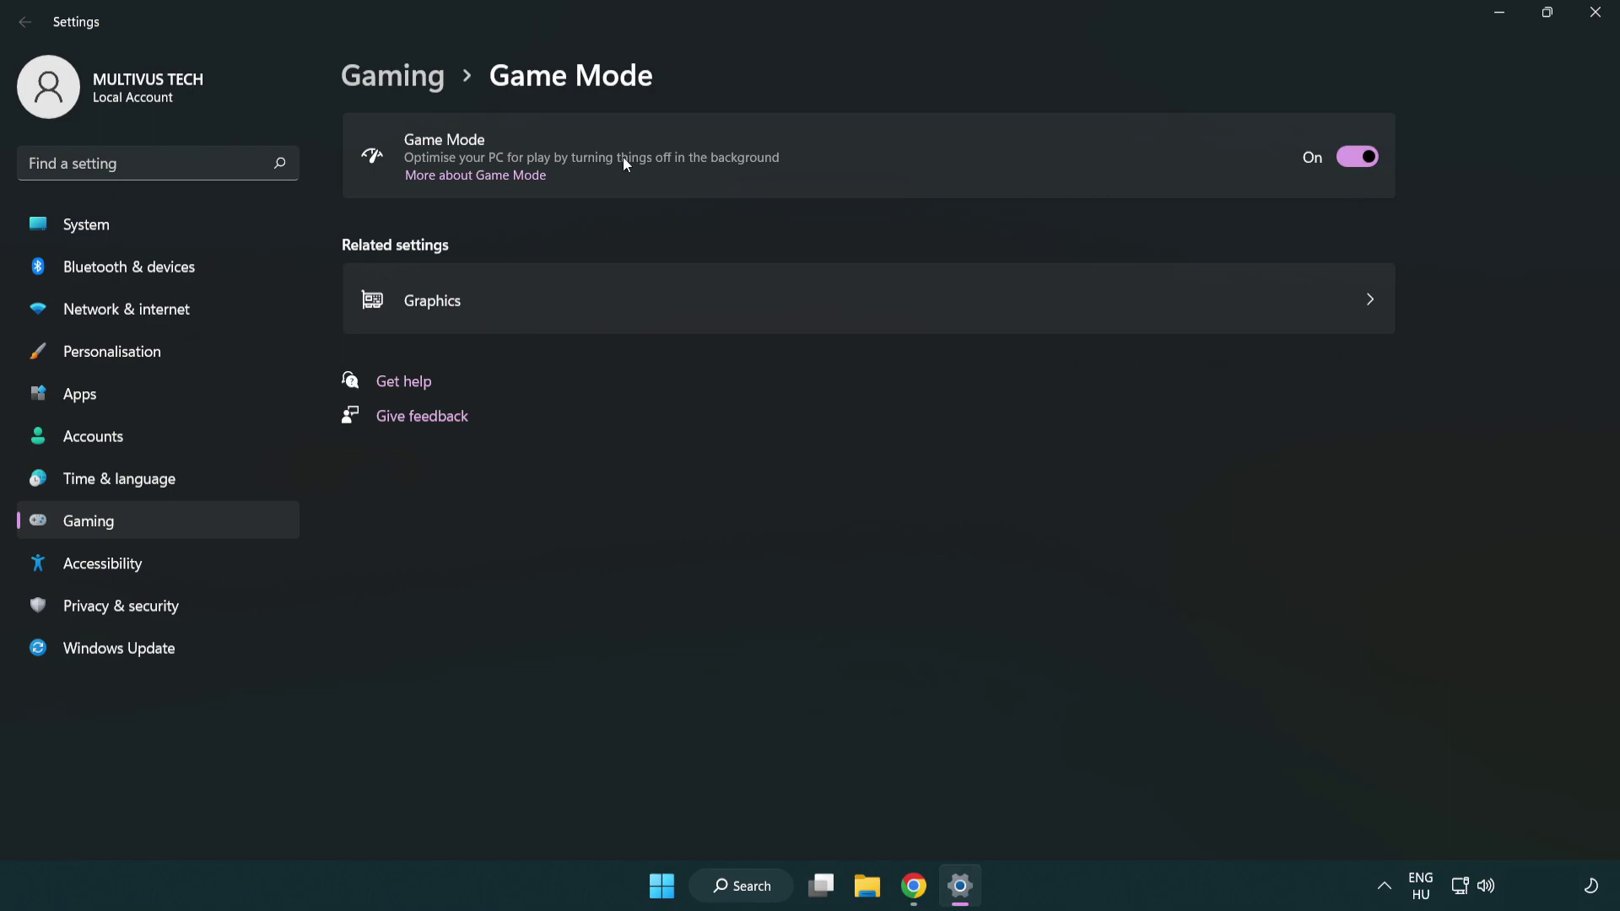
pyautogui.click(419, 88)
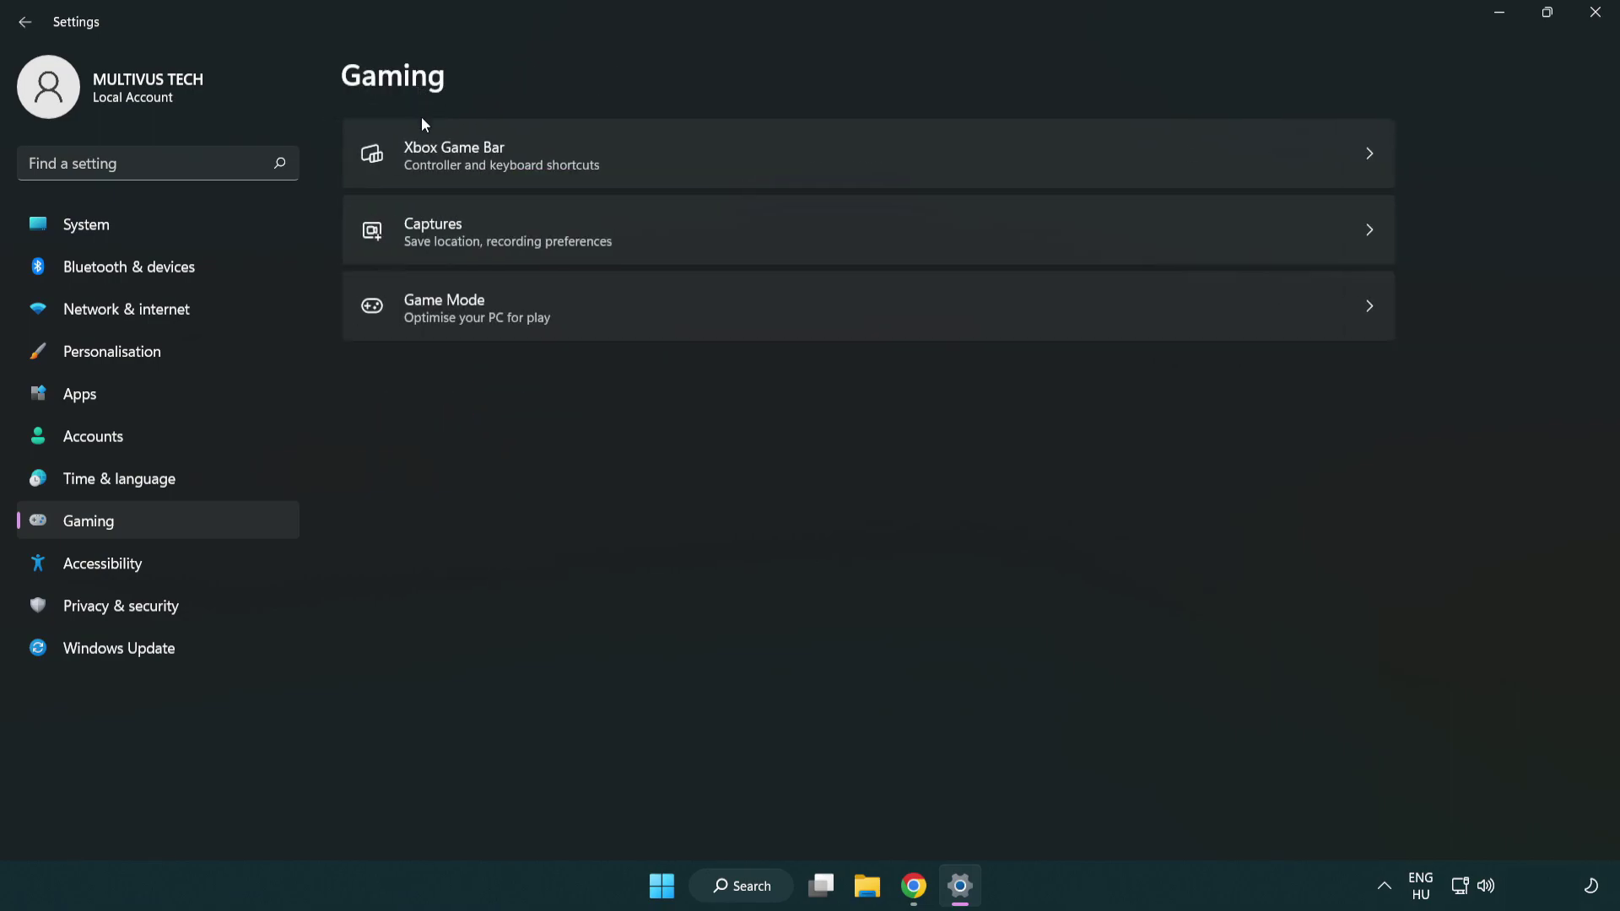
pyautogui.click(717, 158)
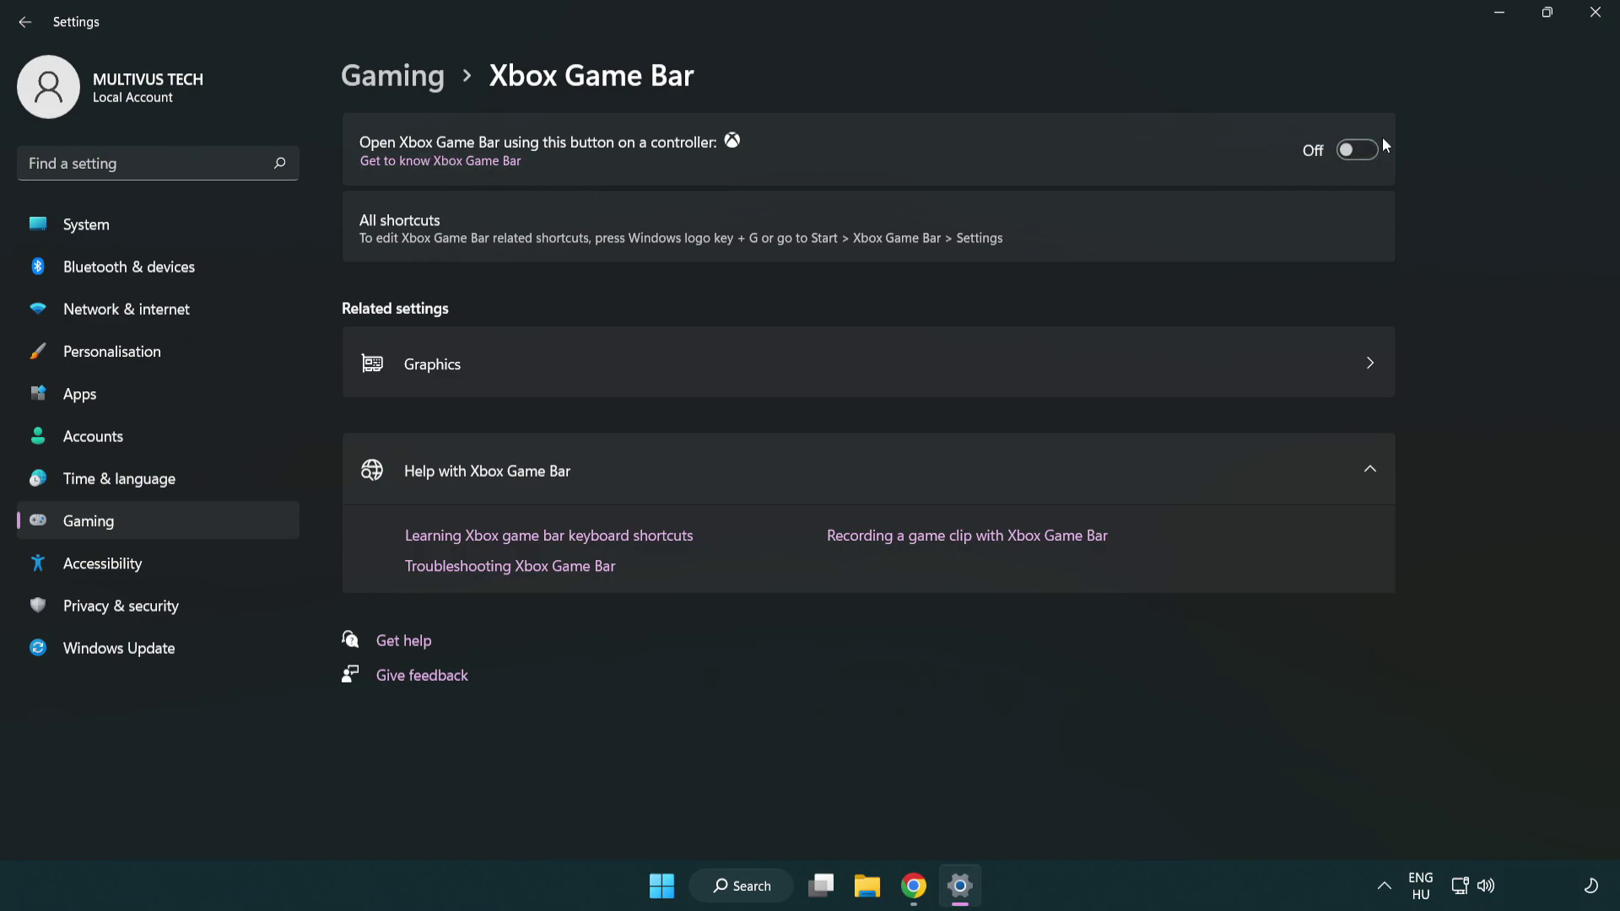
pyautogui.click(1596, 23)
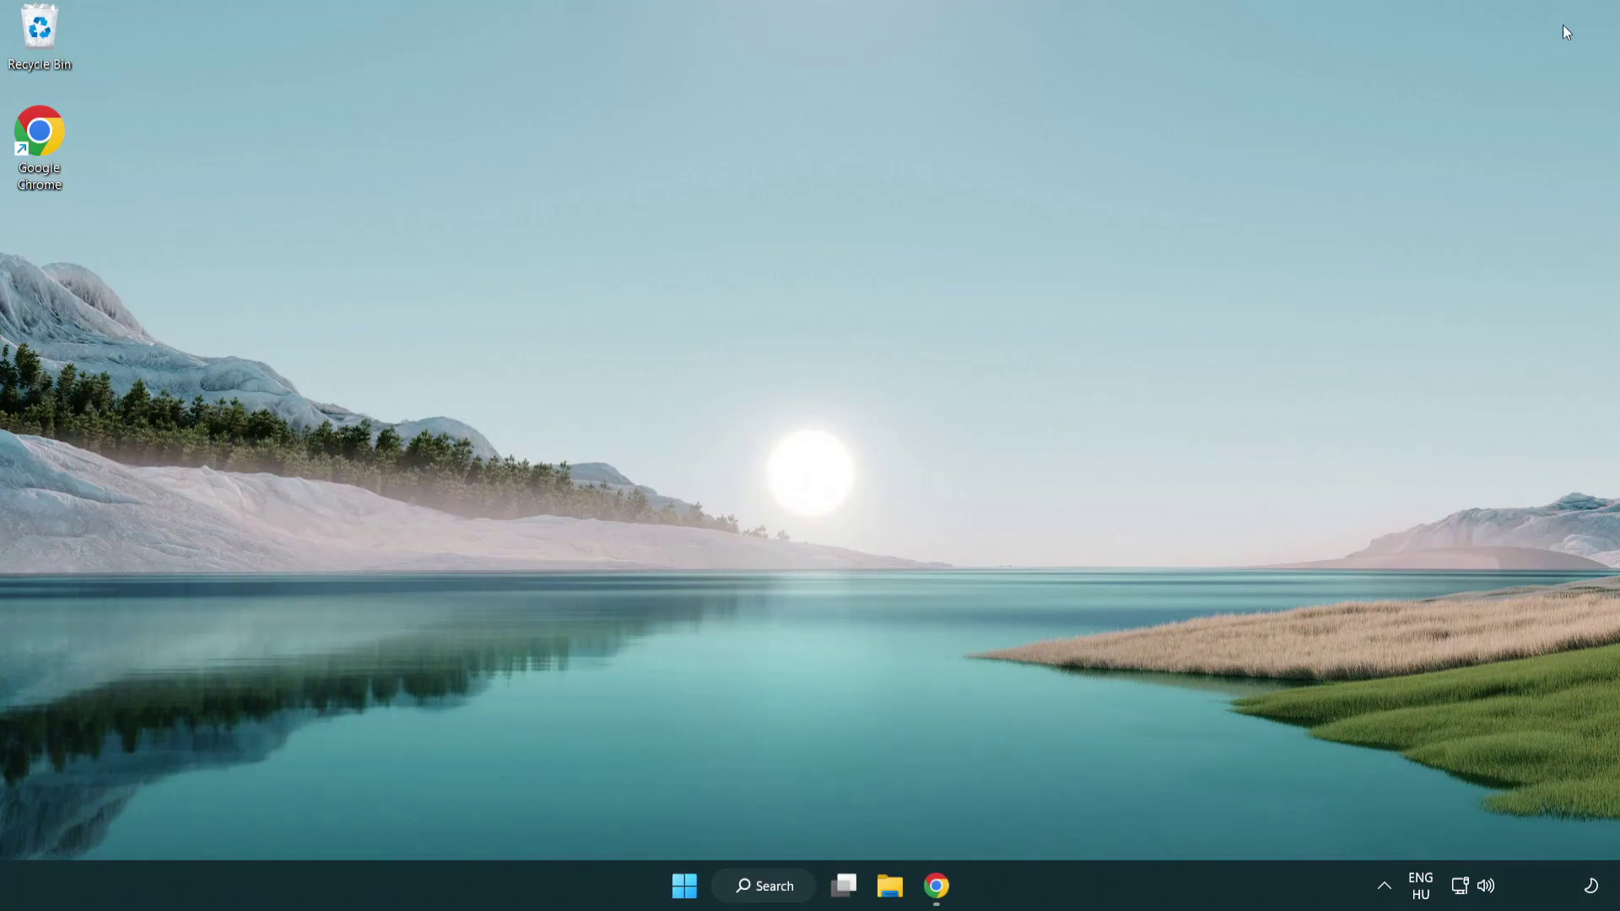
# Step: Open Task Manager and end the Google Chrome (8) process
pyautogui.rightClick(686, 888)
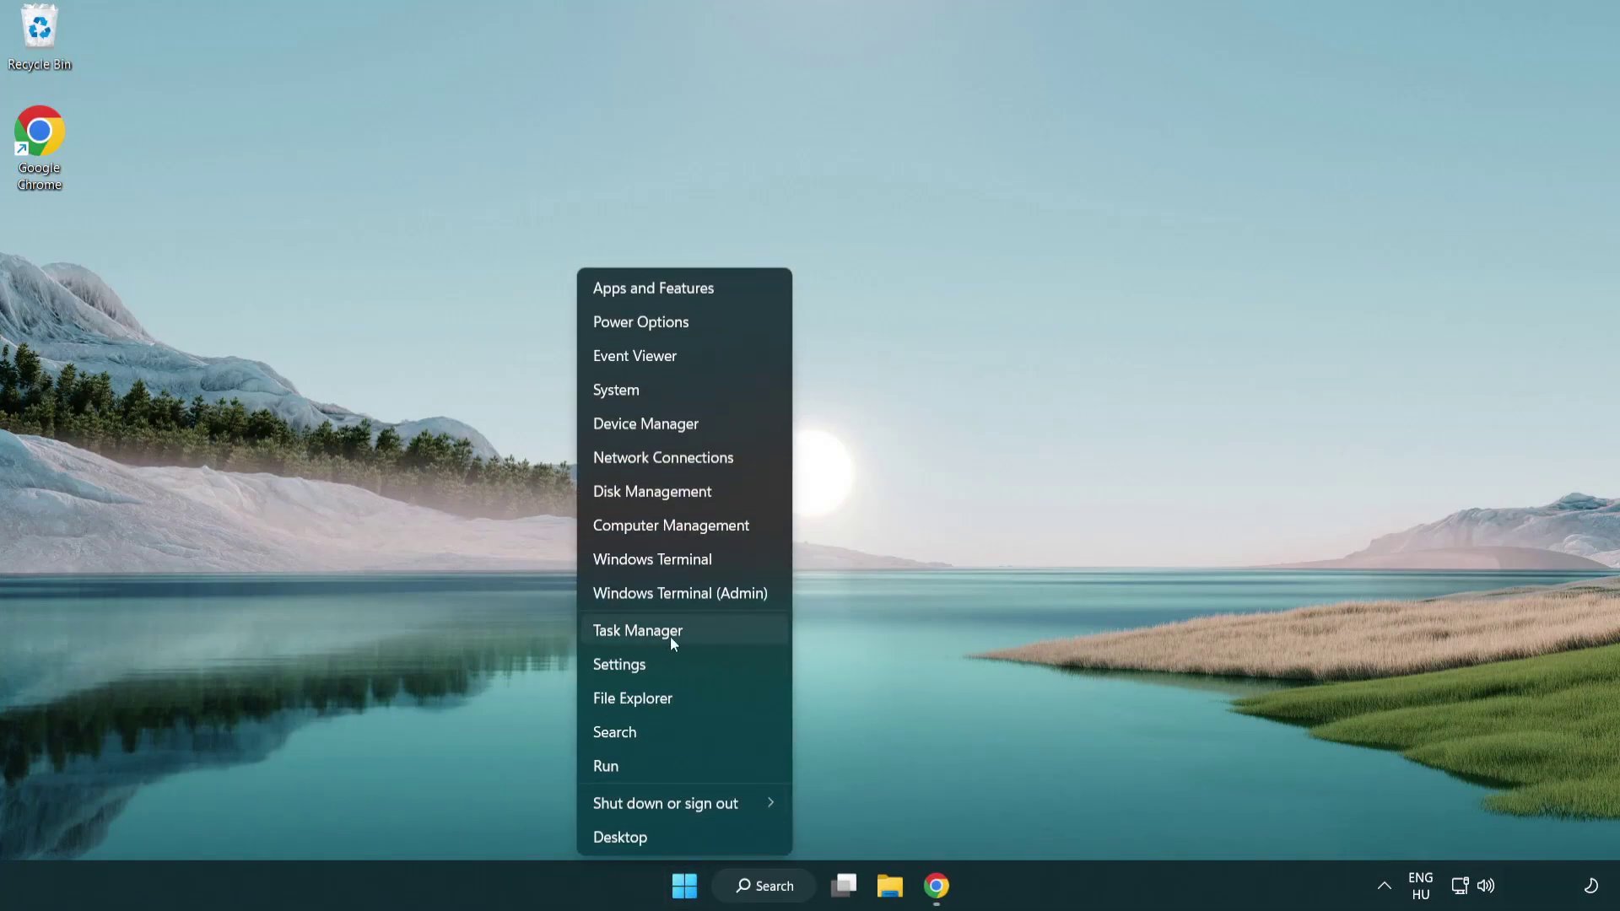
pyautogui.click(710, 630)
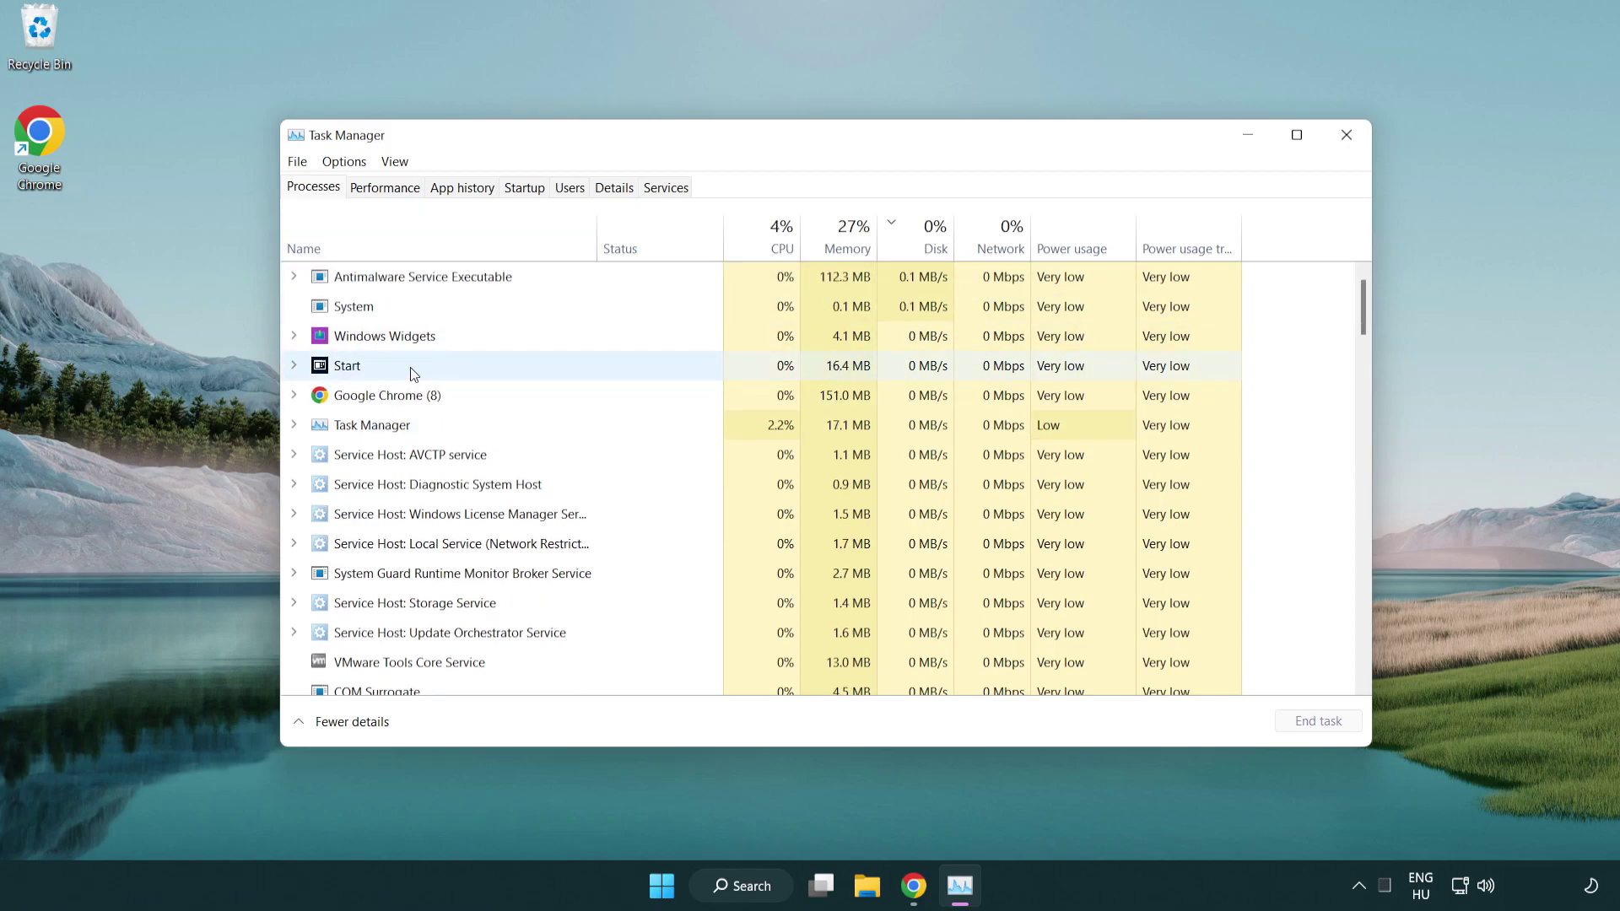
pyautogui.click(413, 397)
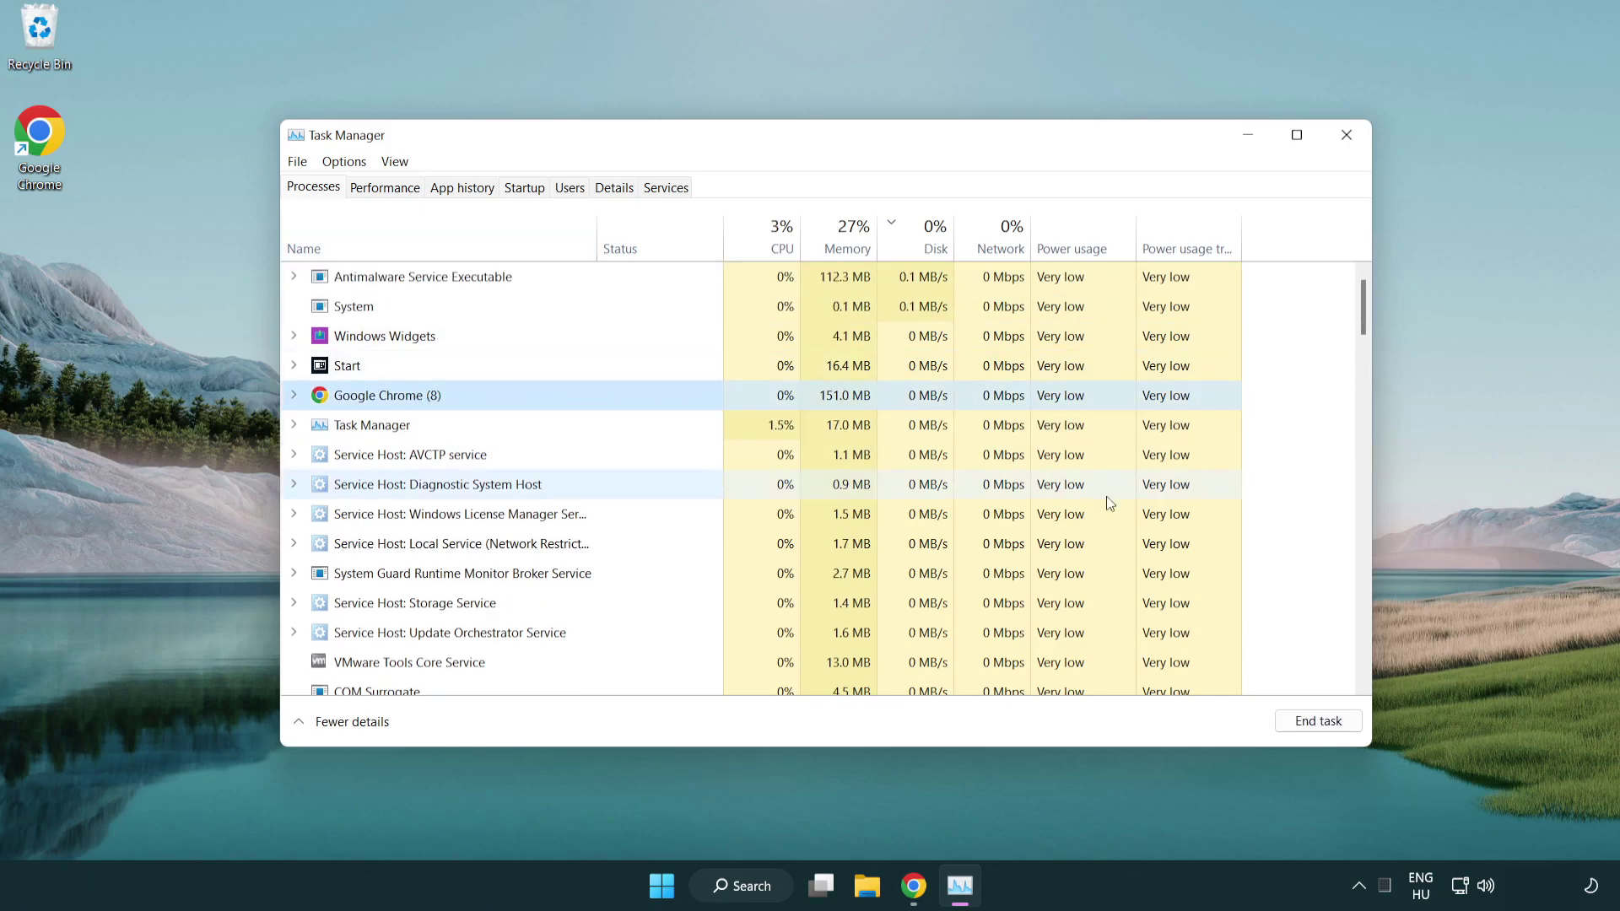
pyautogui.click(1327, 732)
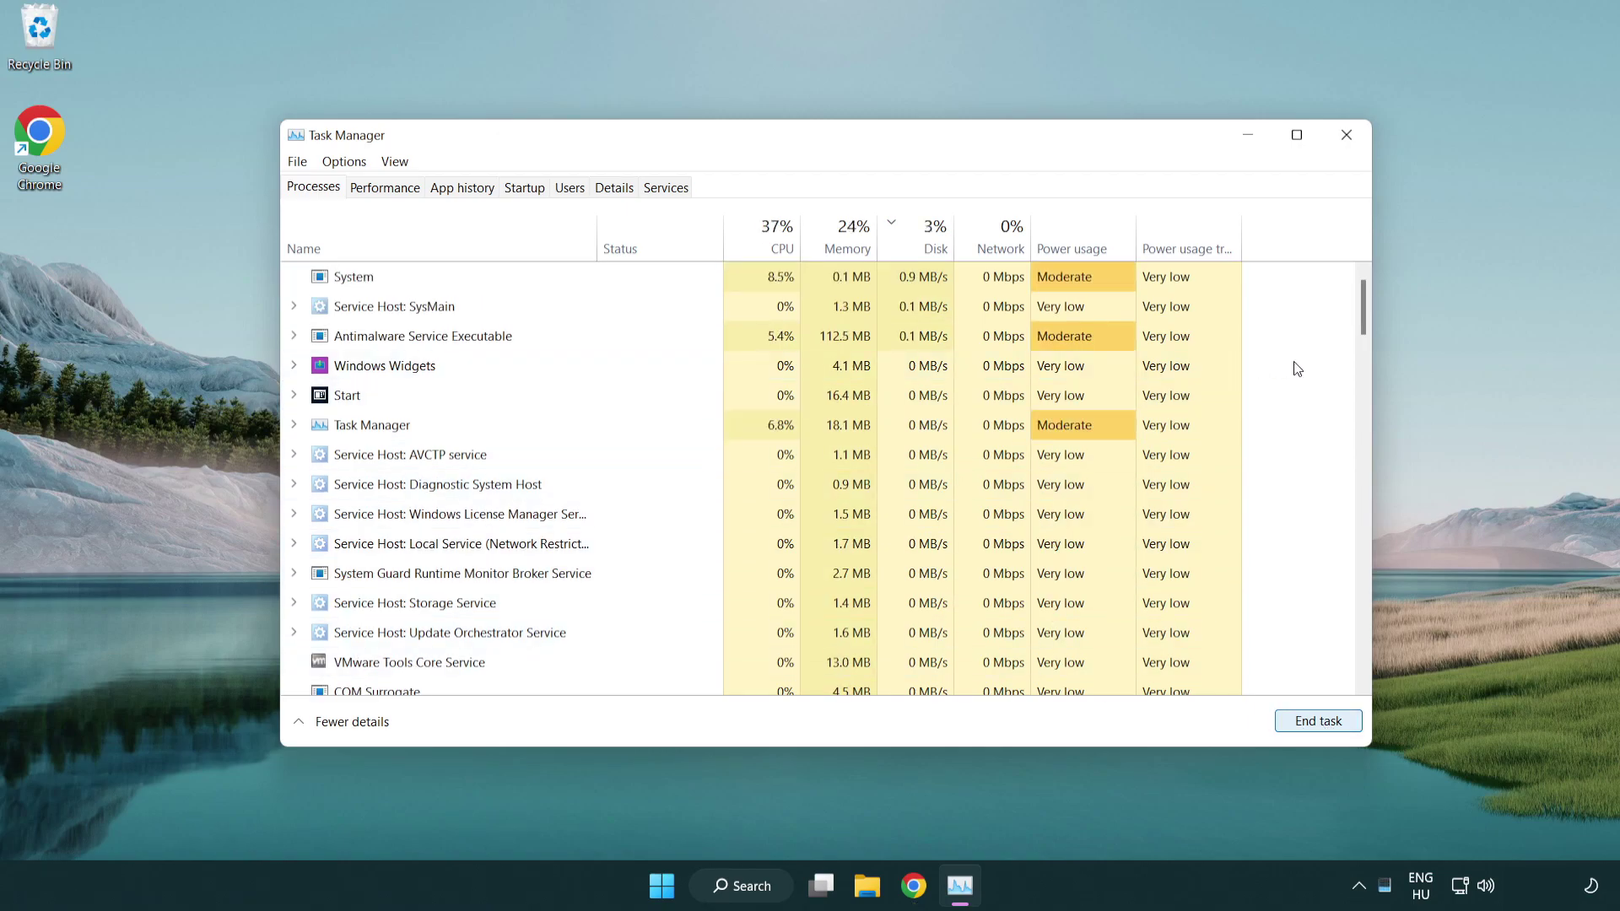
pyautogui.moveTo(1369, 326); pyautogui.dragTo(1354, 291)
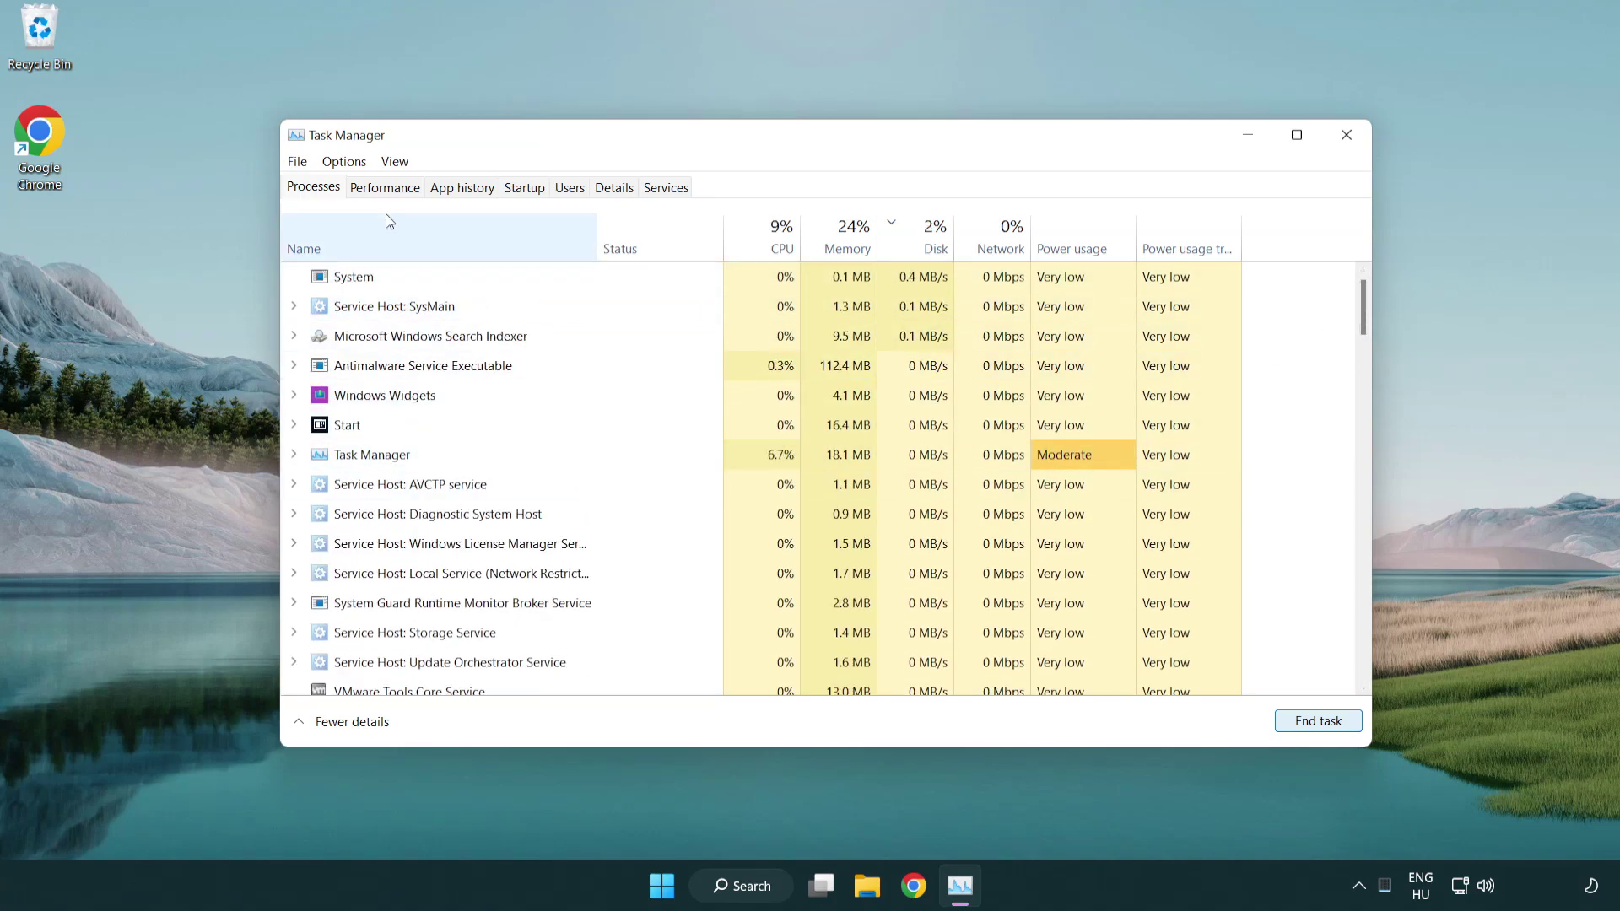
# Step: Disable Cortana, Phone Link and Terminal as startup apps, then close Task Manager
pyautogui.click(524, 188)
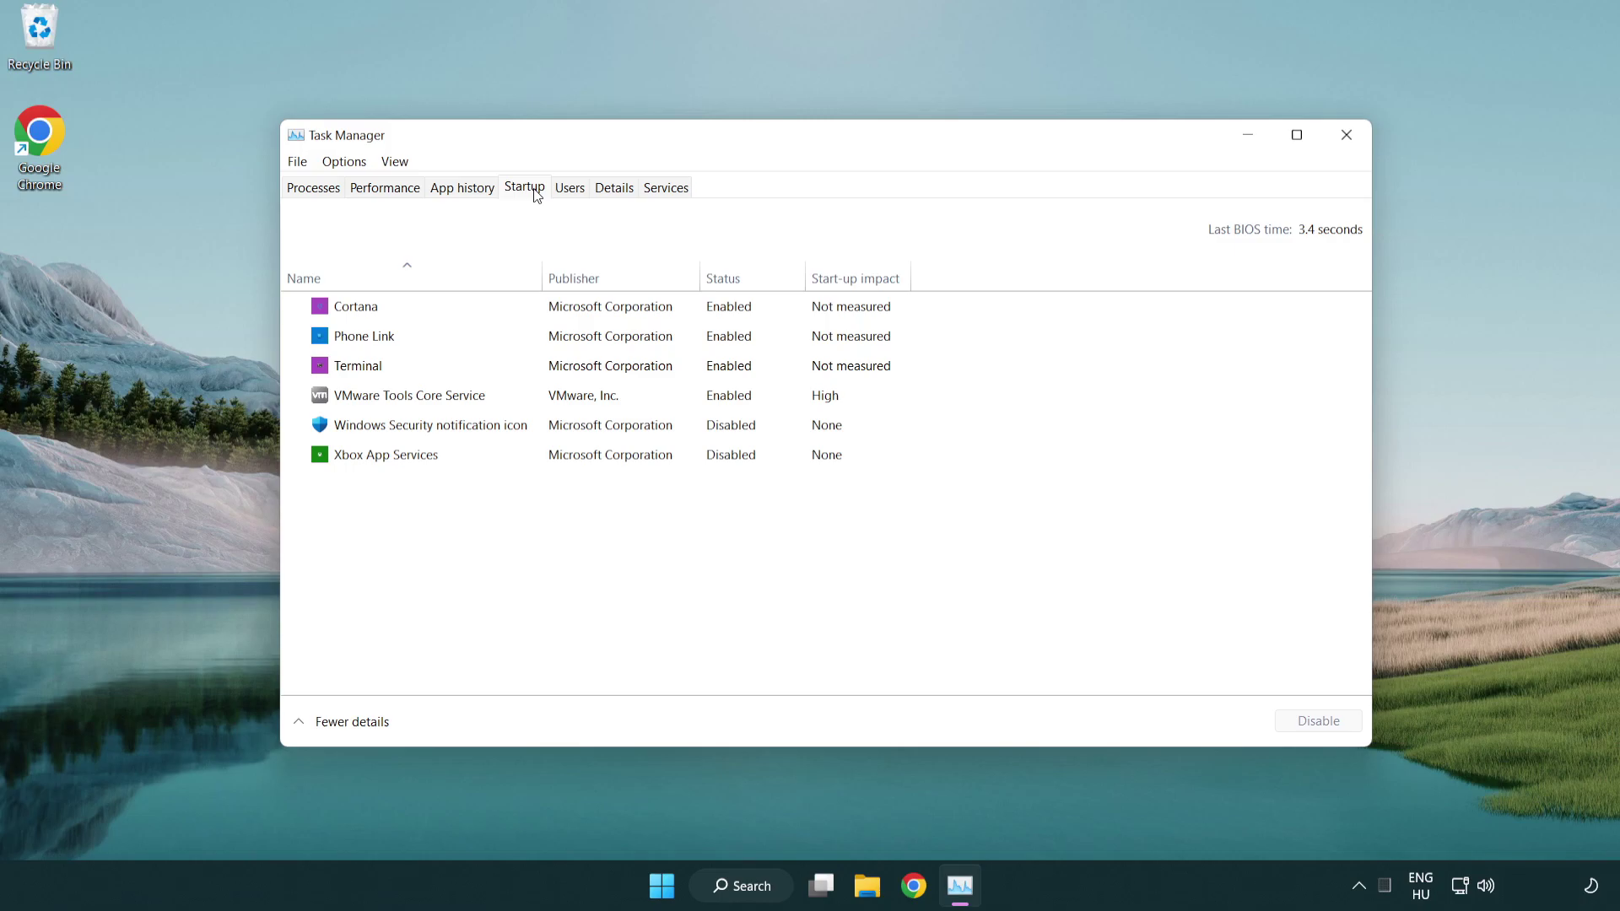
pyautogui.click(580, 314)
pyautogui.click(1326, 721)
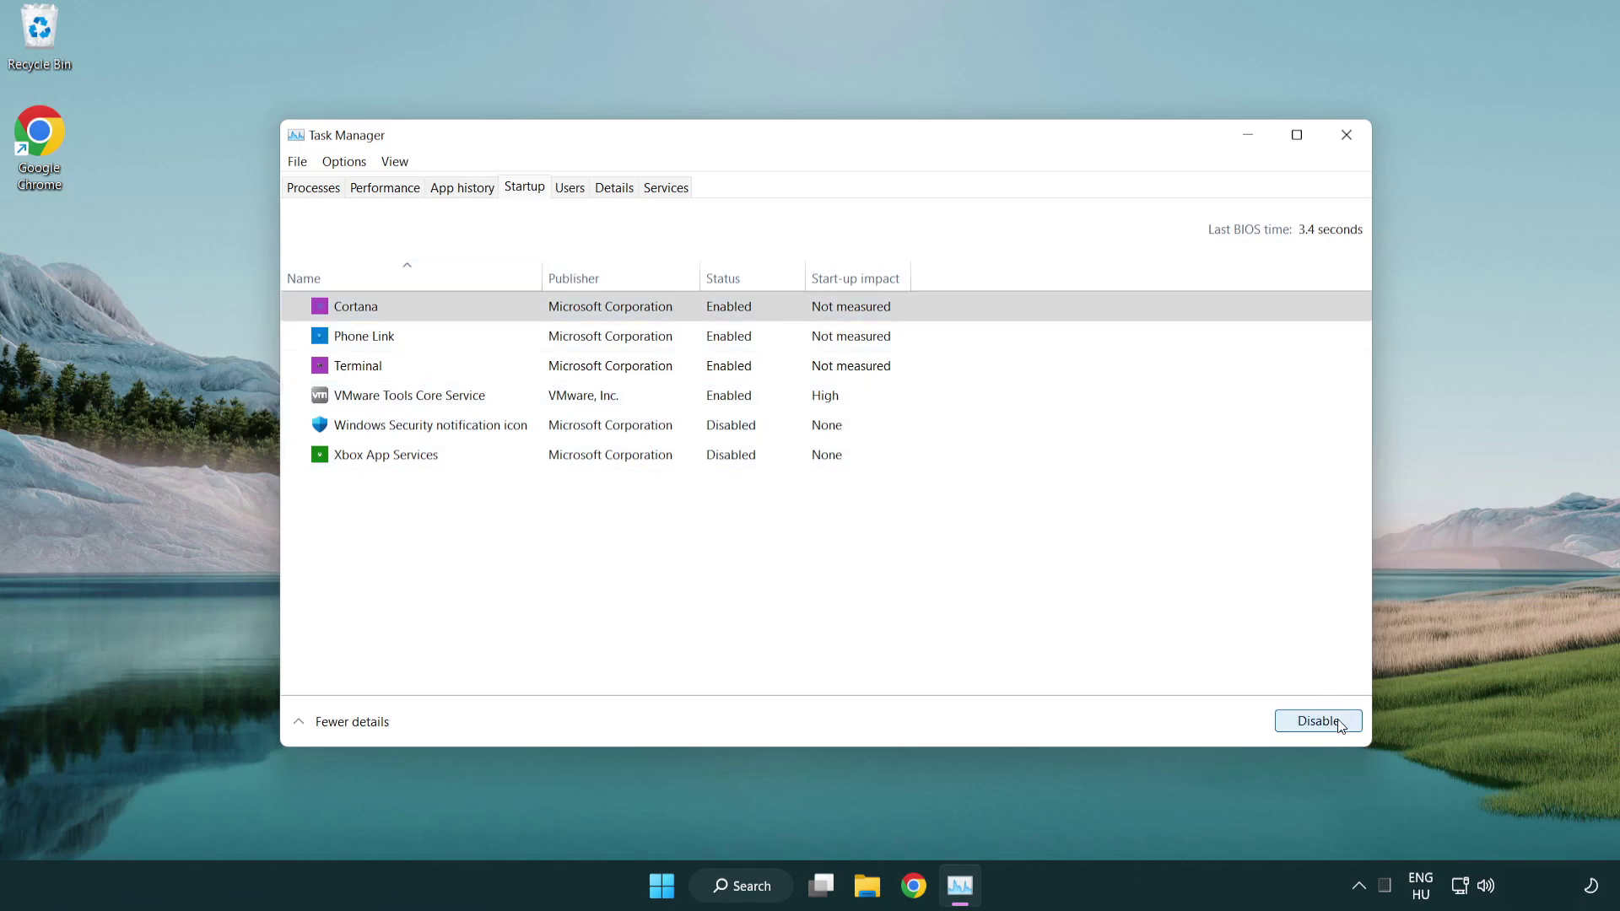
pyautogui.click(645, 337)
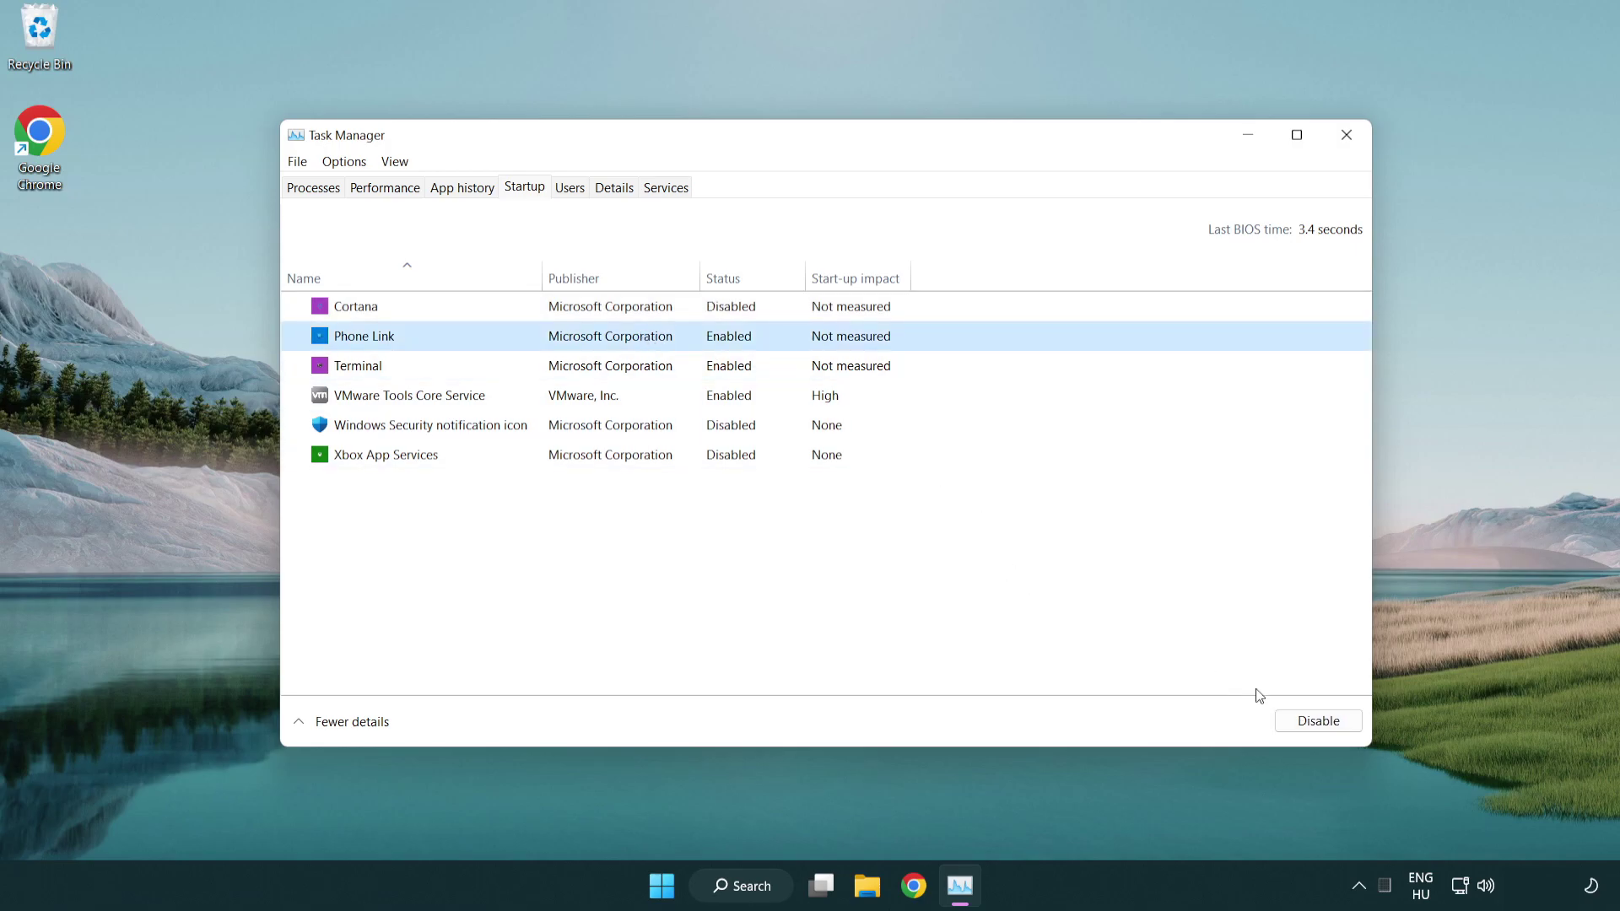
pyautogui.click(1316, 721)
pyautogui.click(550, 371)
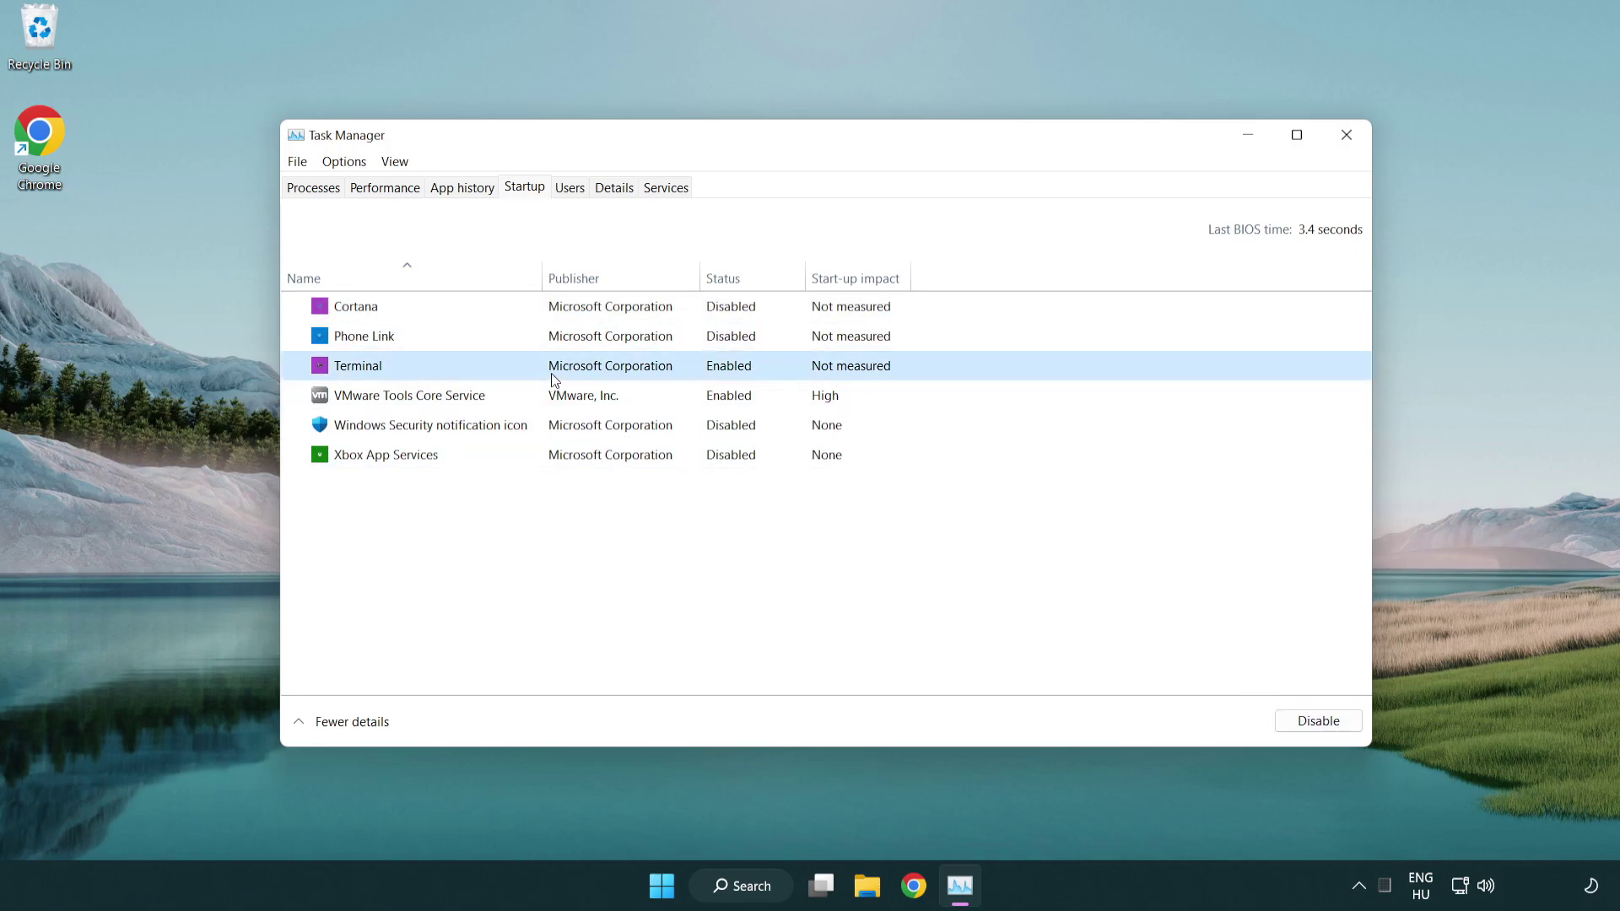
pyautogui.click(1350, 725)
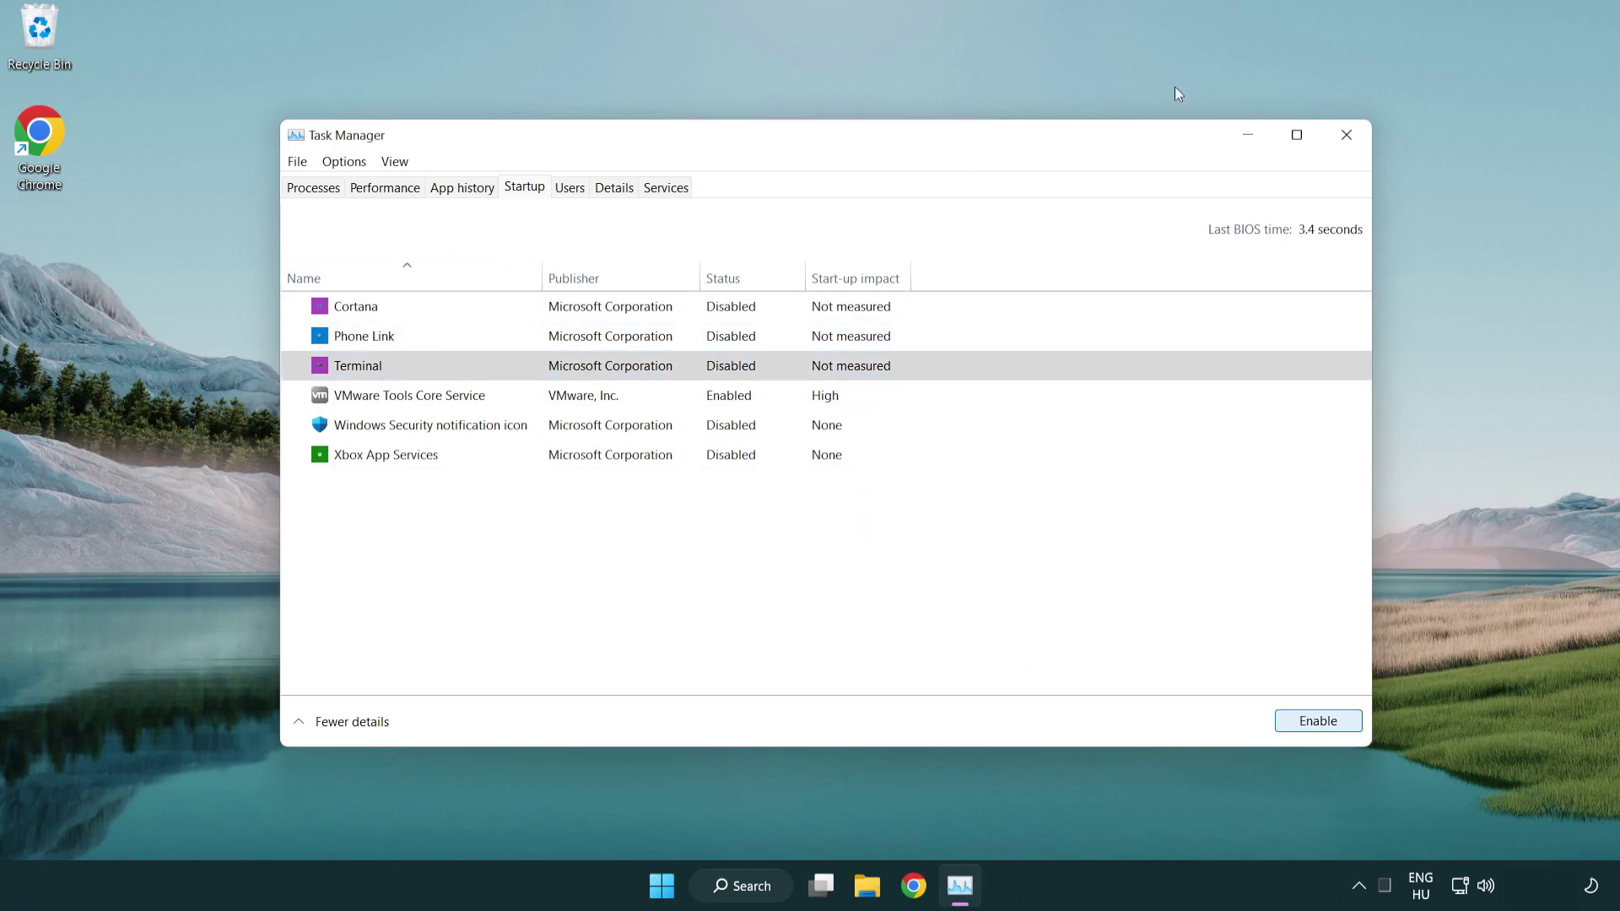
pyautogui.click(1353, 145)
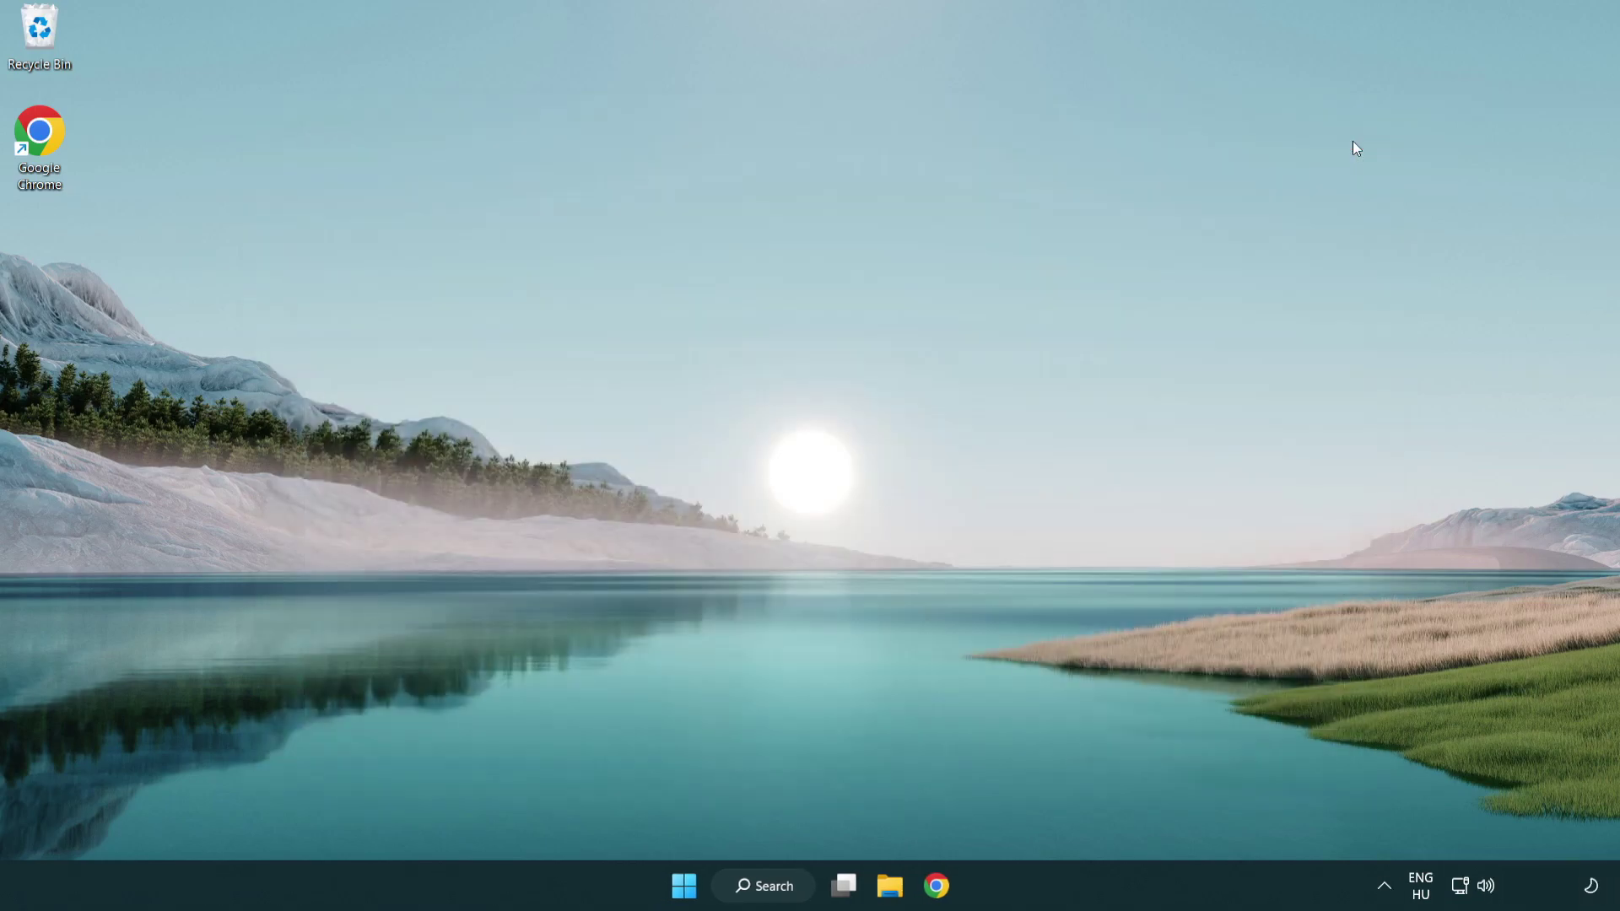
# Step: Run a Windows Update check until it shows up to date, then close Settings
pyautogui.click(768, 886)
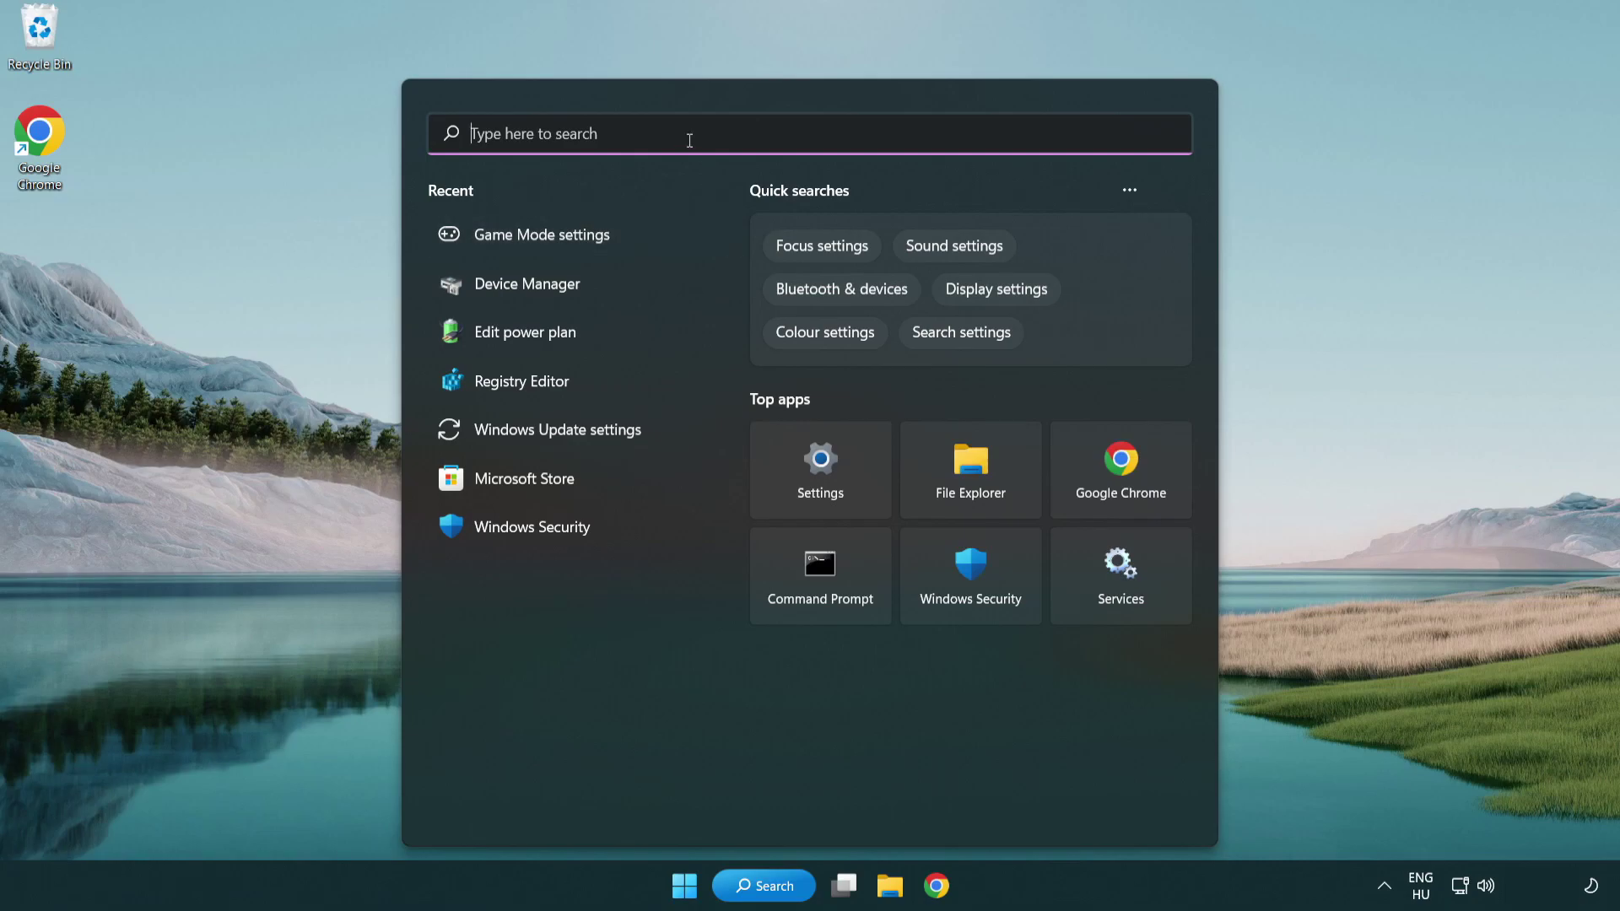
pyautogui.write('update')
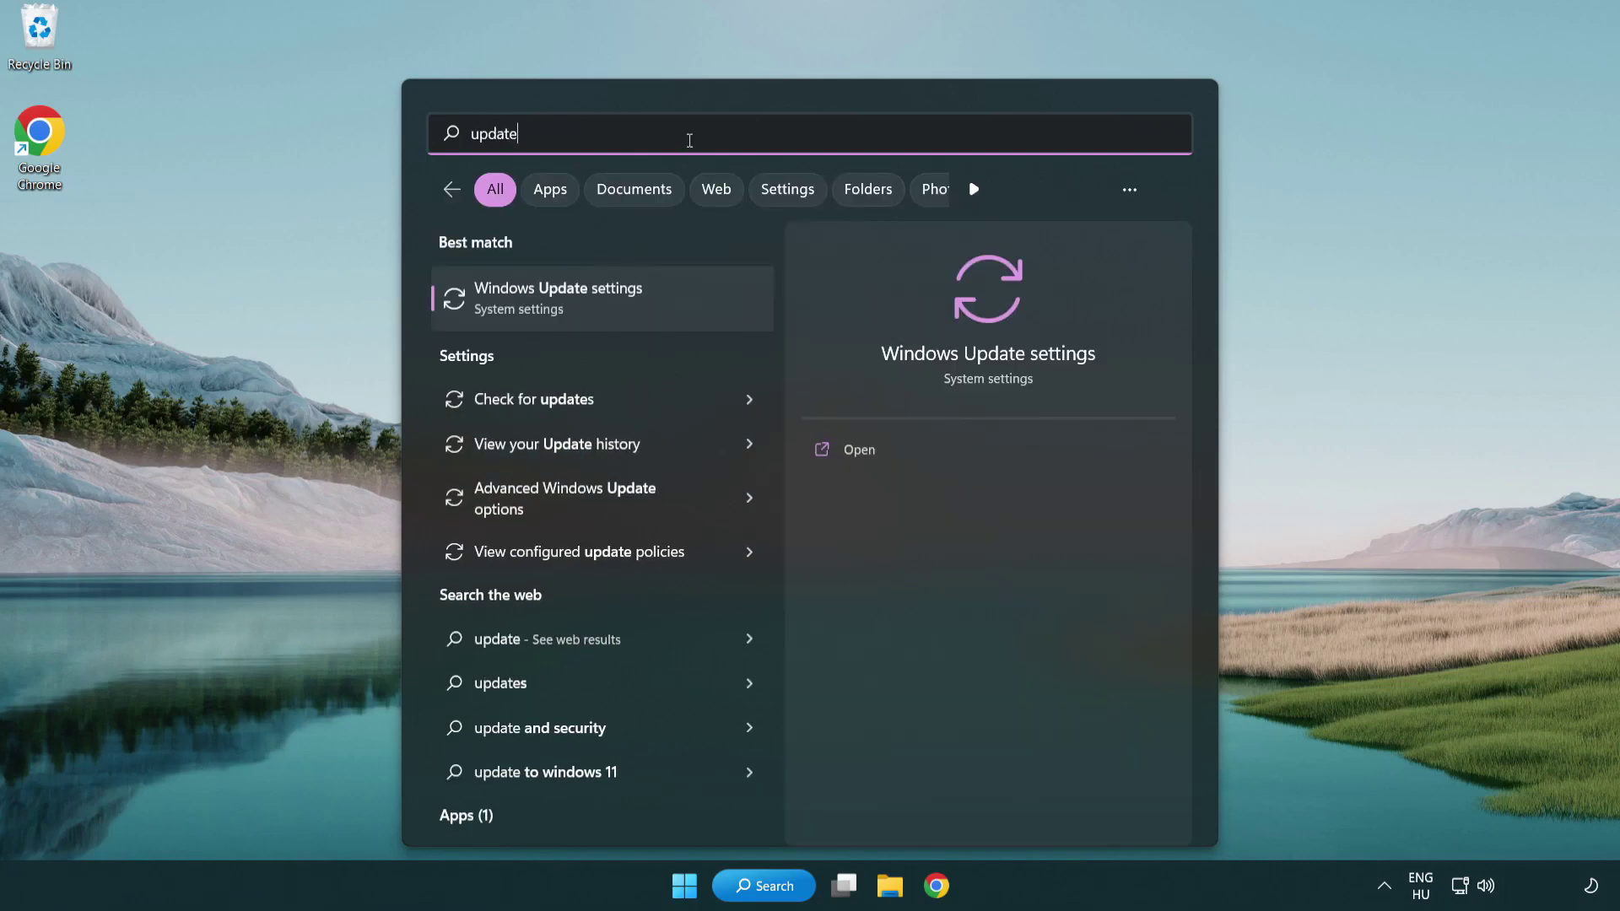
pyautogui.click(626, 306)
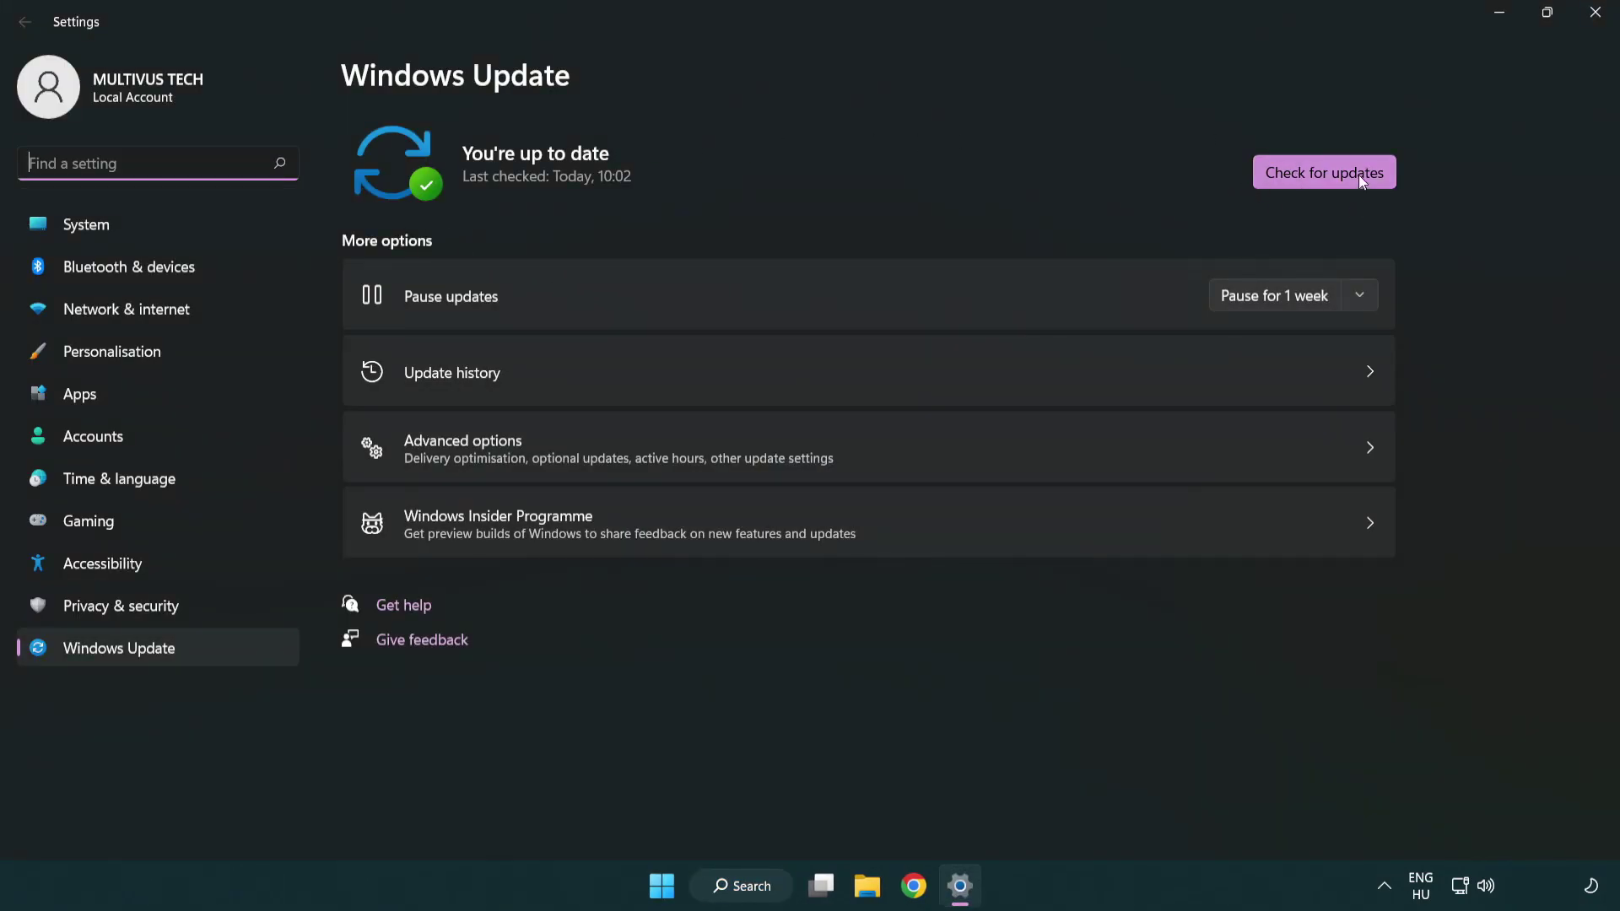
pyautogui.click(1334, 173)
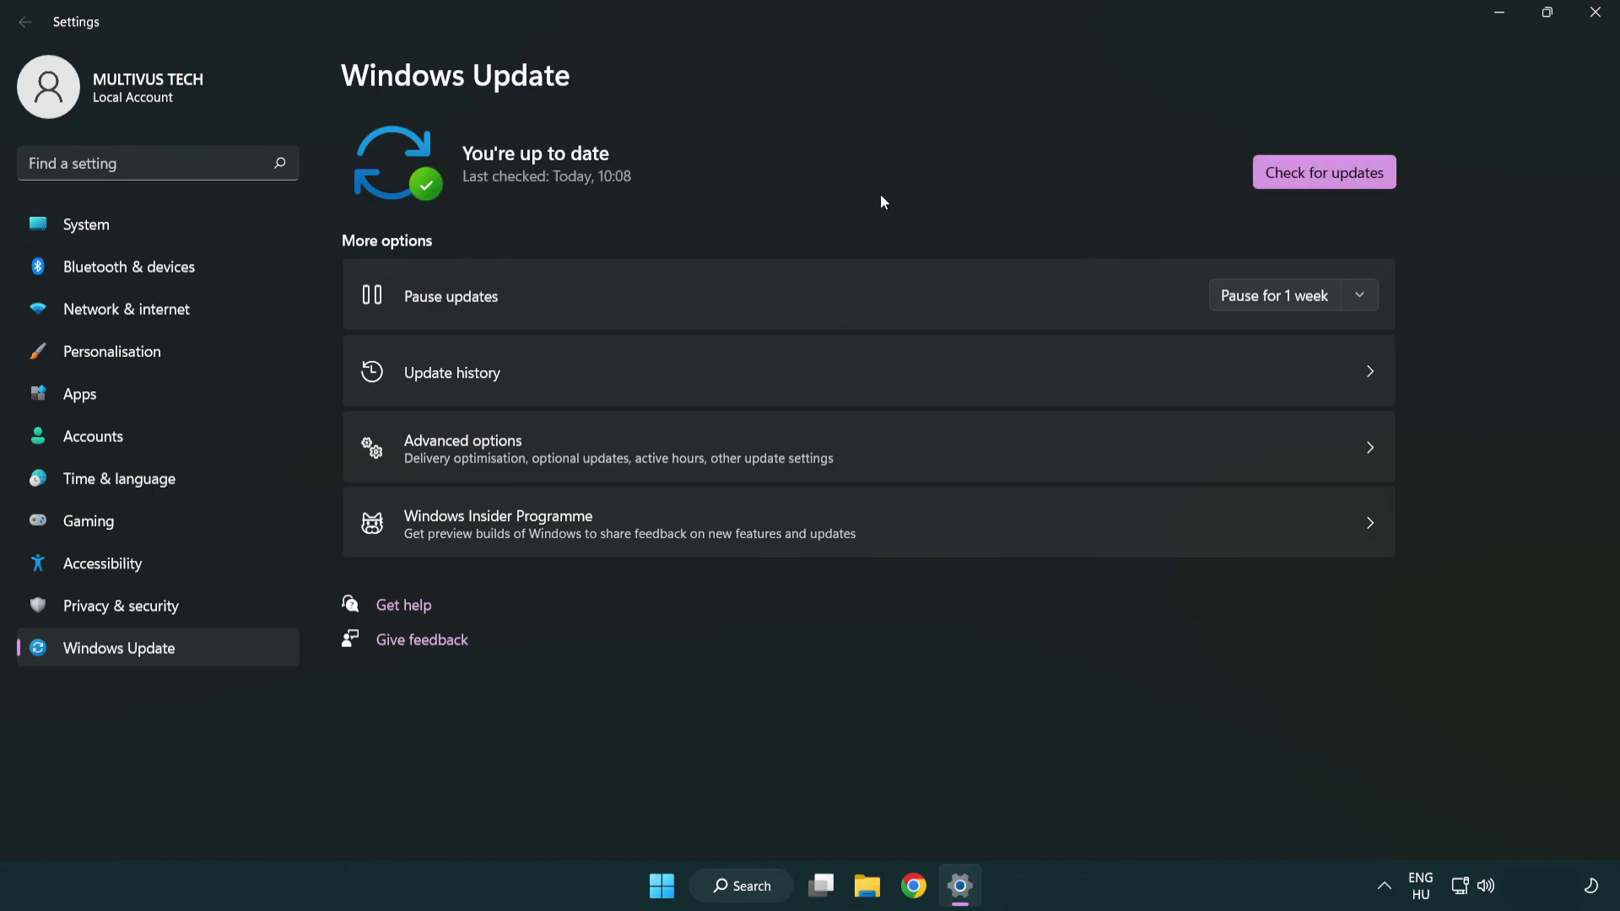
pyautogui.click(1598, 26)
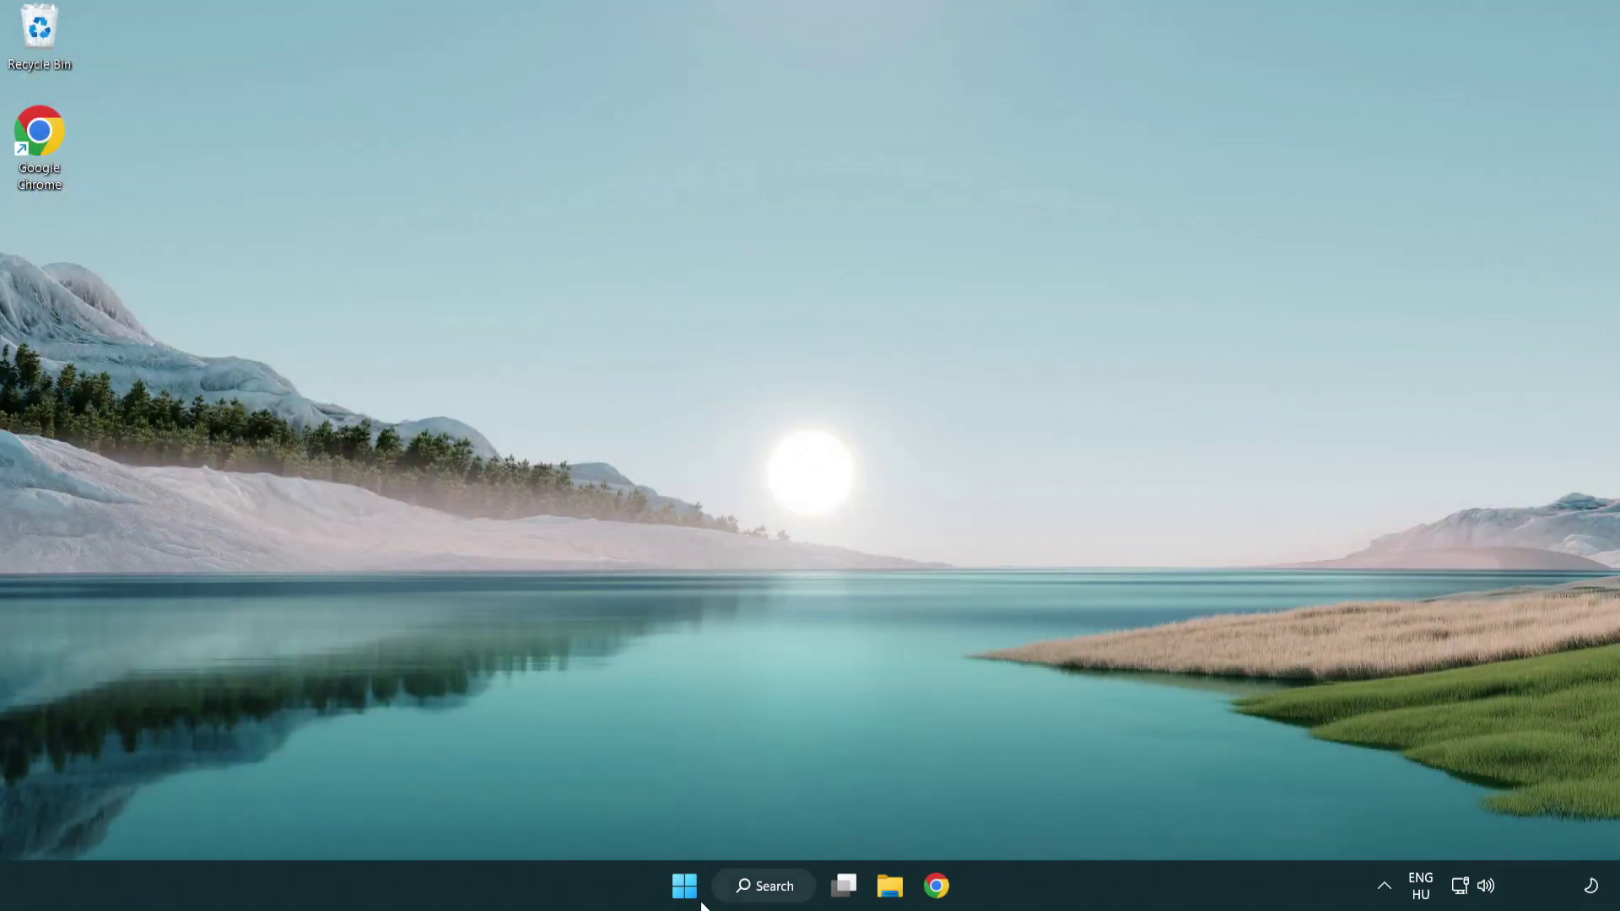
# Step: Open Registry Editor at HKEY_CURRENT_USER\System\GameConfigStore to list its GameDVR values
pyautogui.click(762, 888)
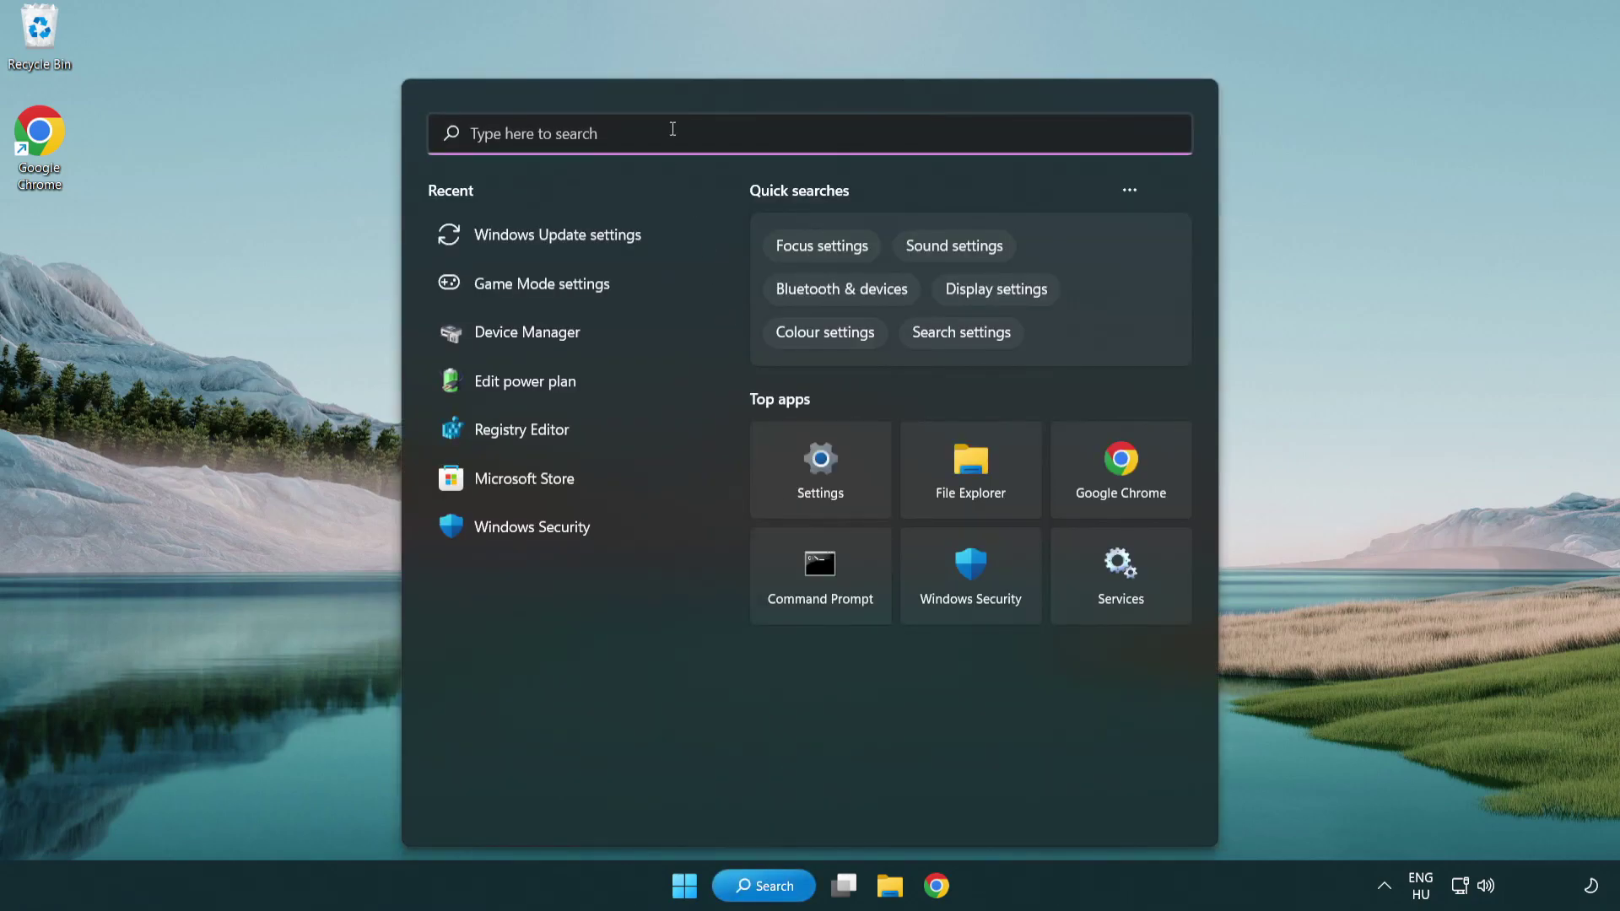
pyautogui.write('regedit')
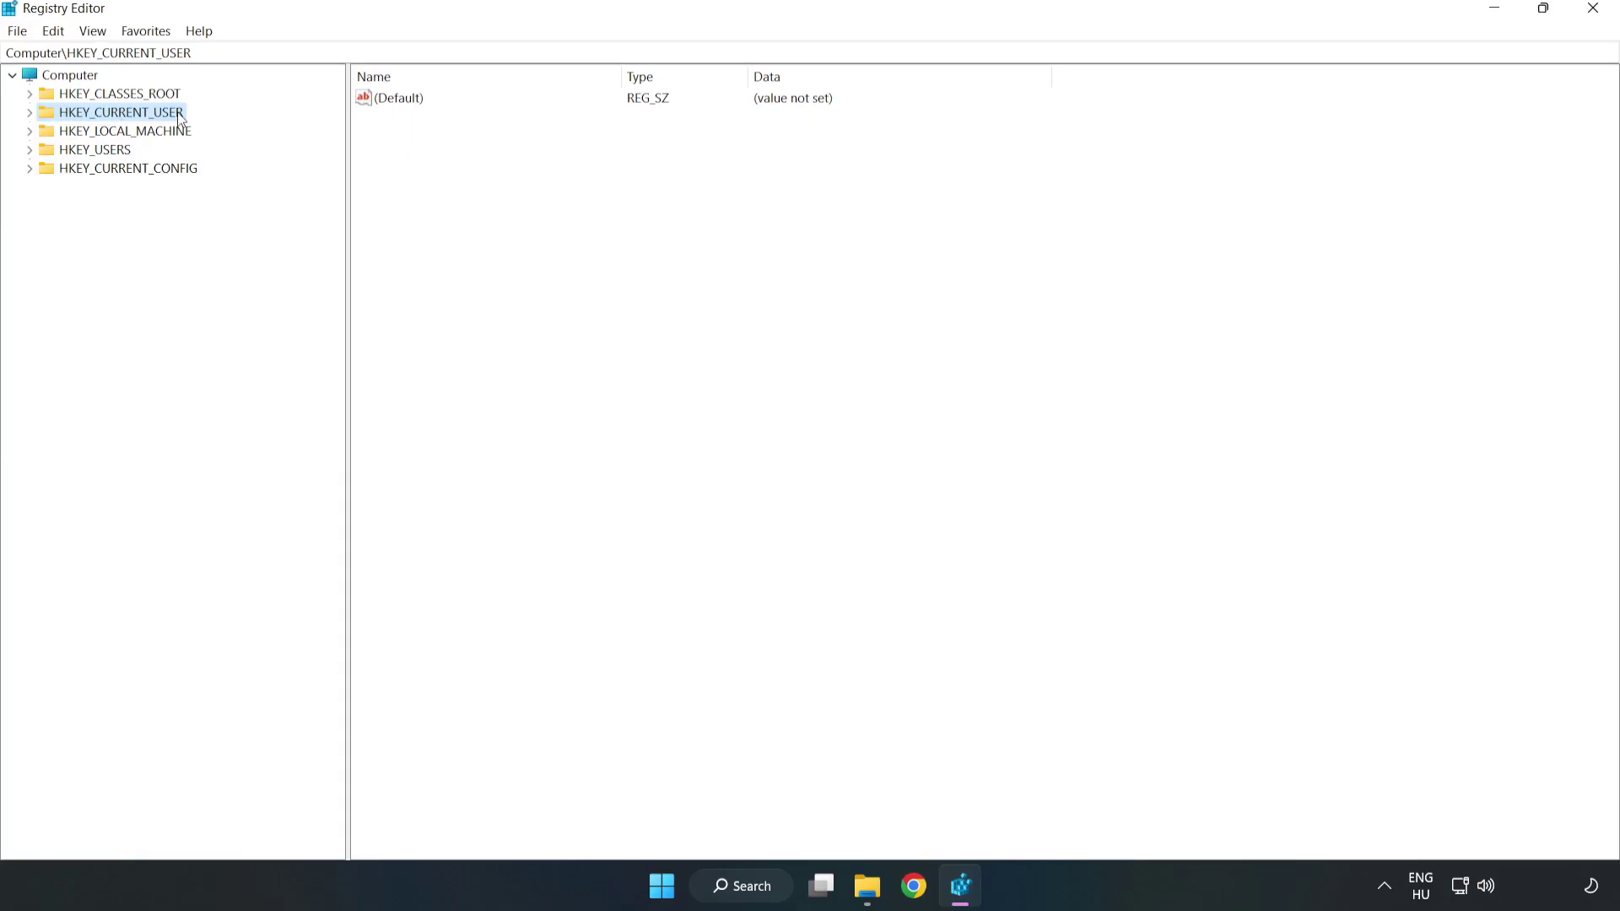
pyautogui.click(29, 112)
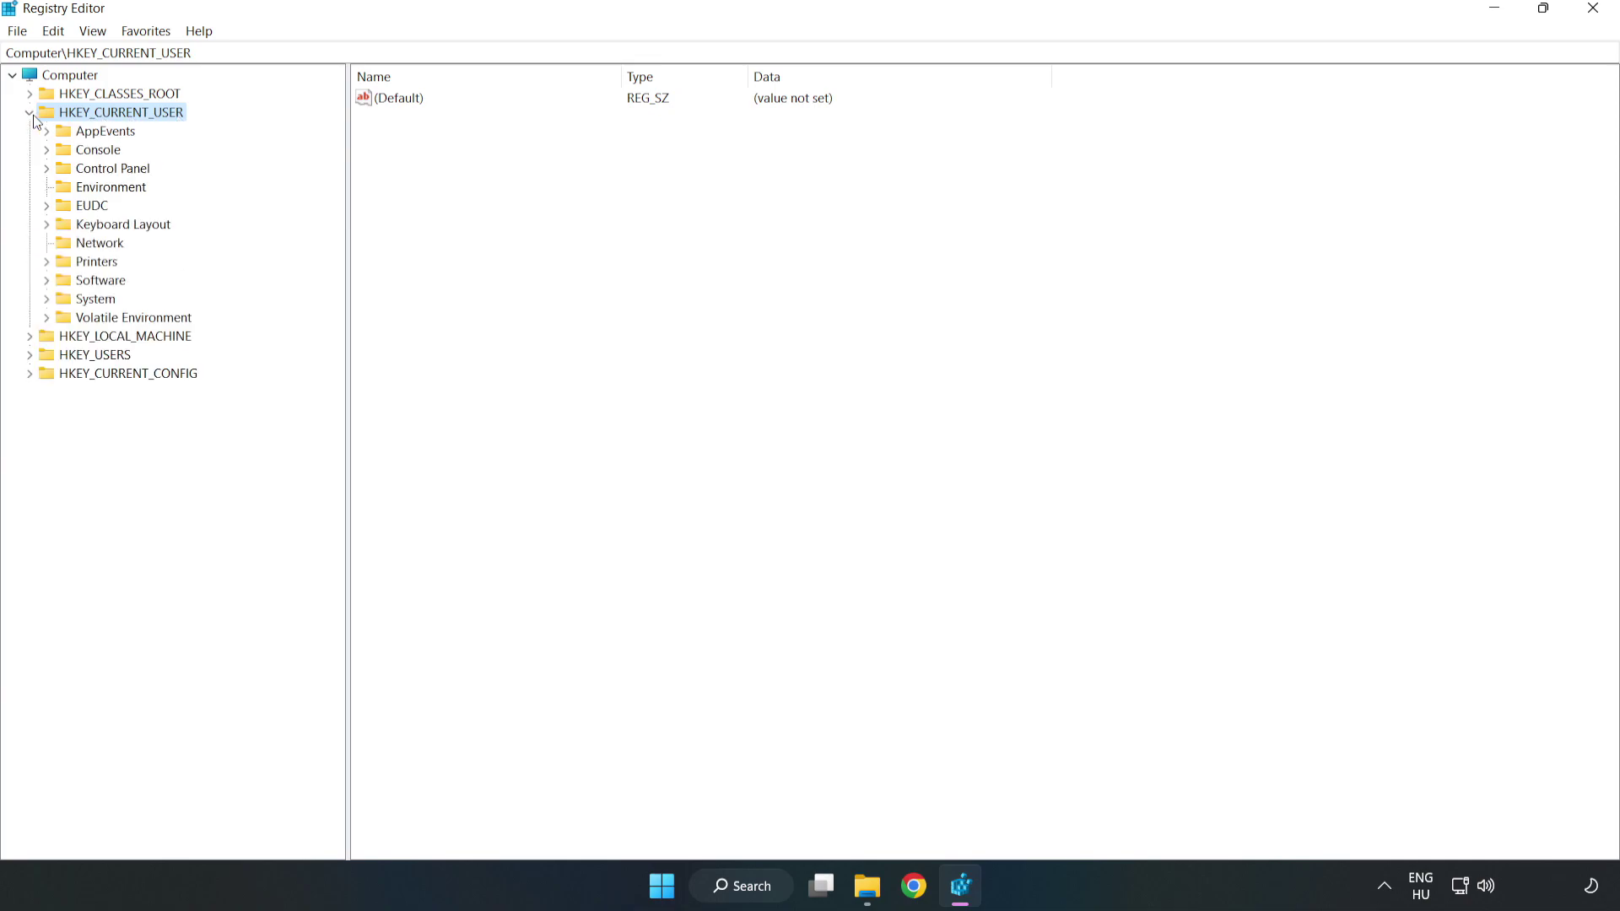
pyautogui.click(47, 299)
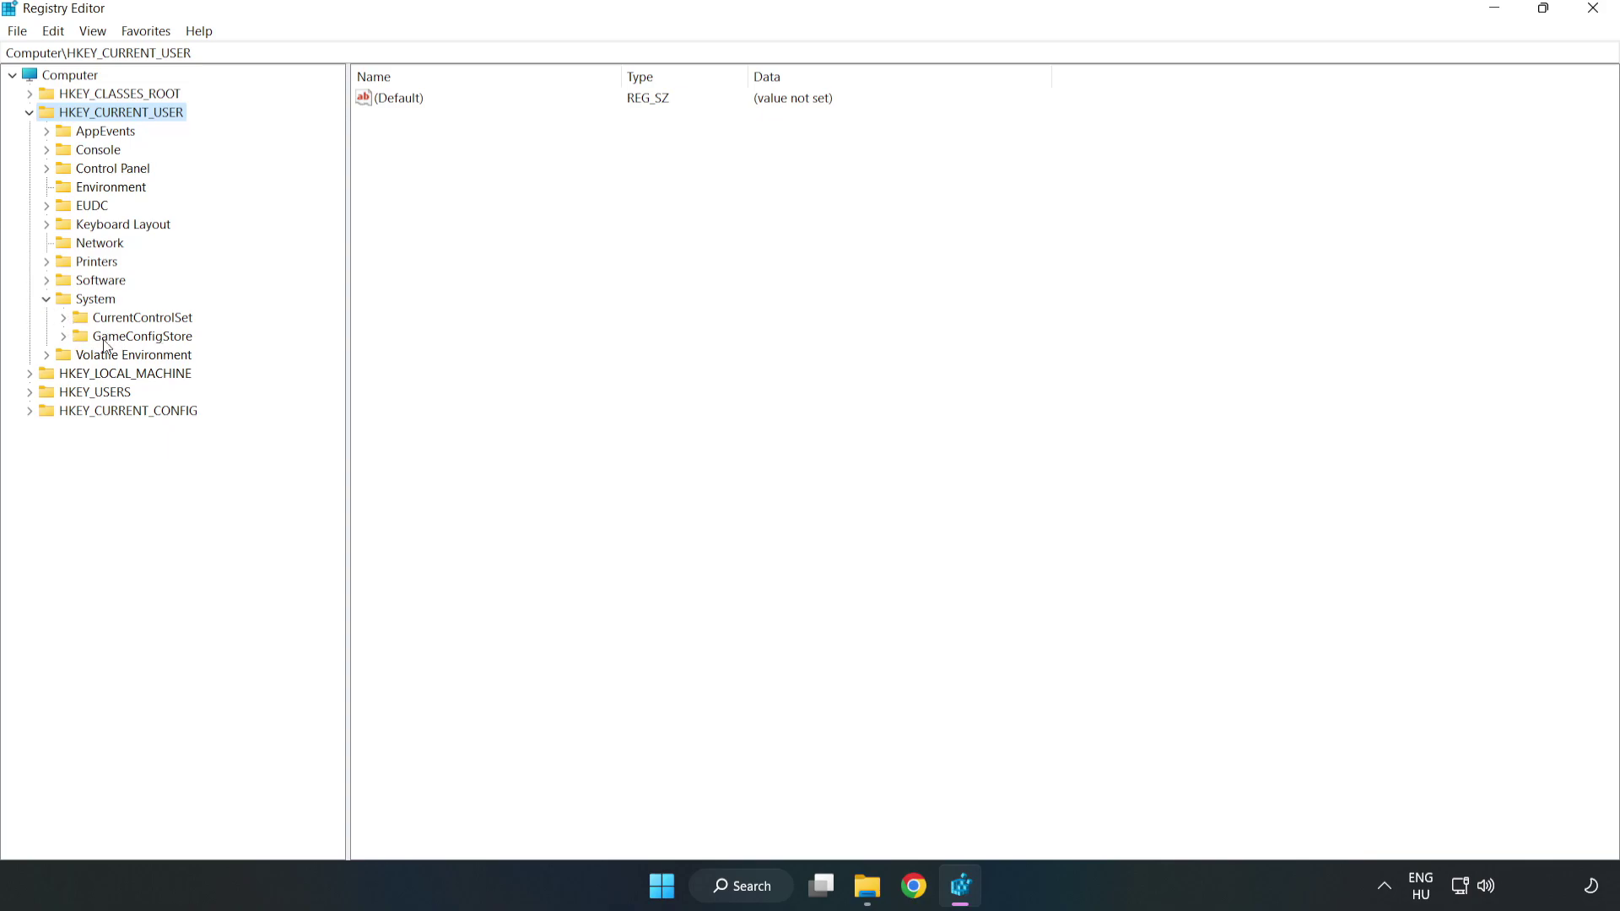
pyautogui.click(135, 342)
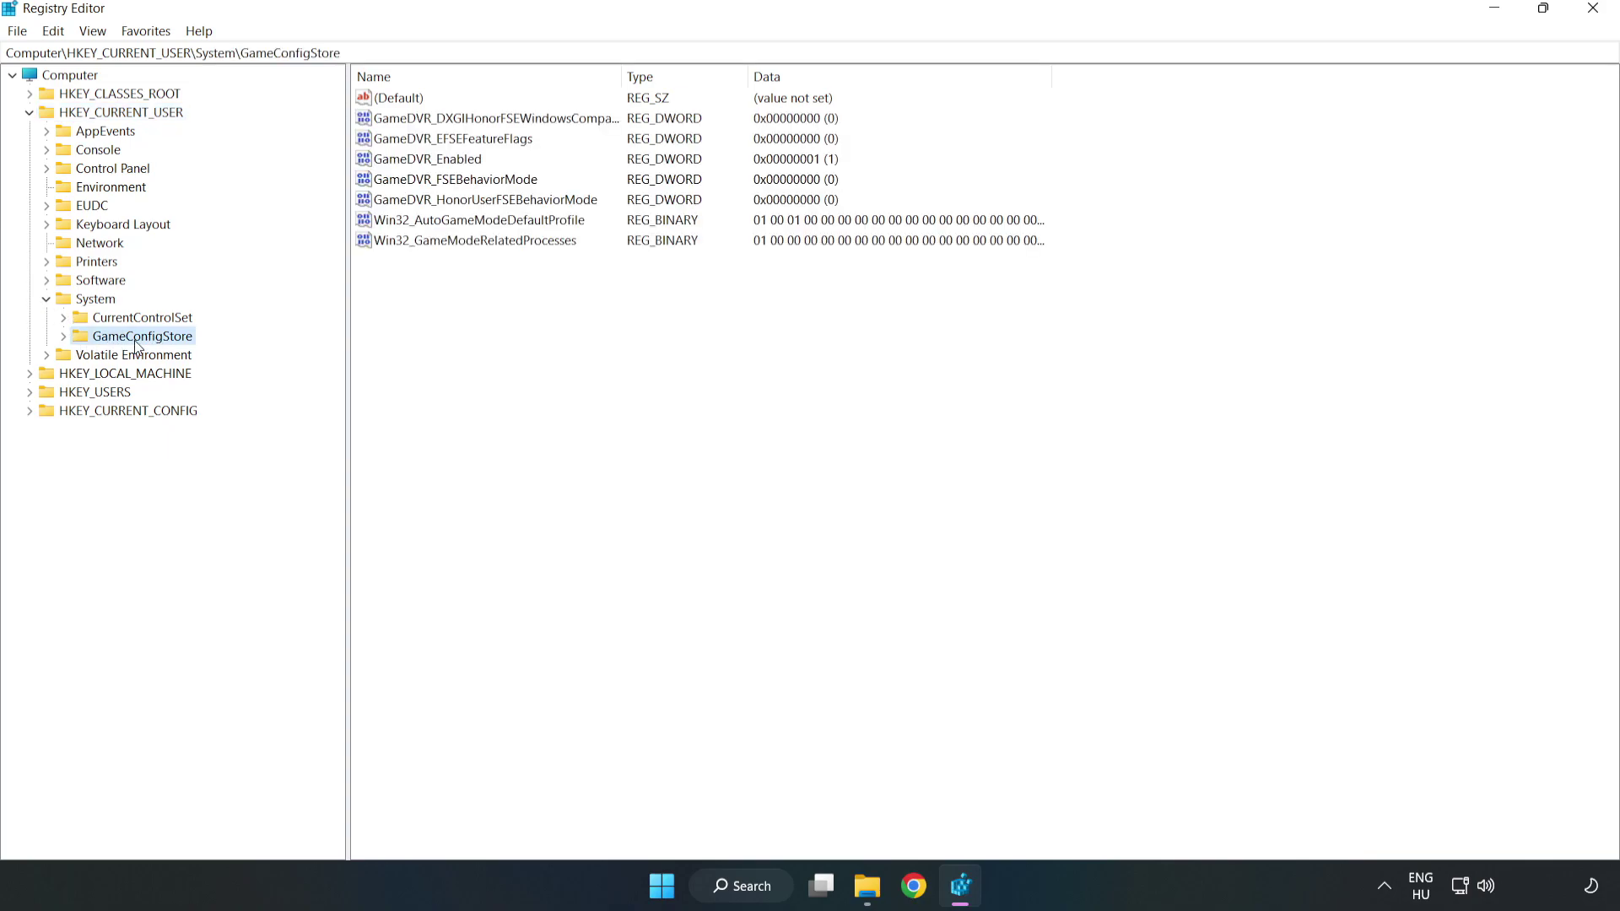
# Step: Change GameDVR_Enabled's value data from 1 to 0
pyautogui.click(393, 165)
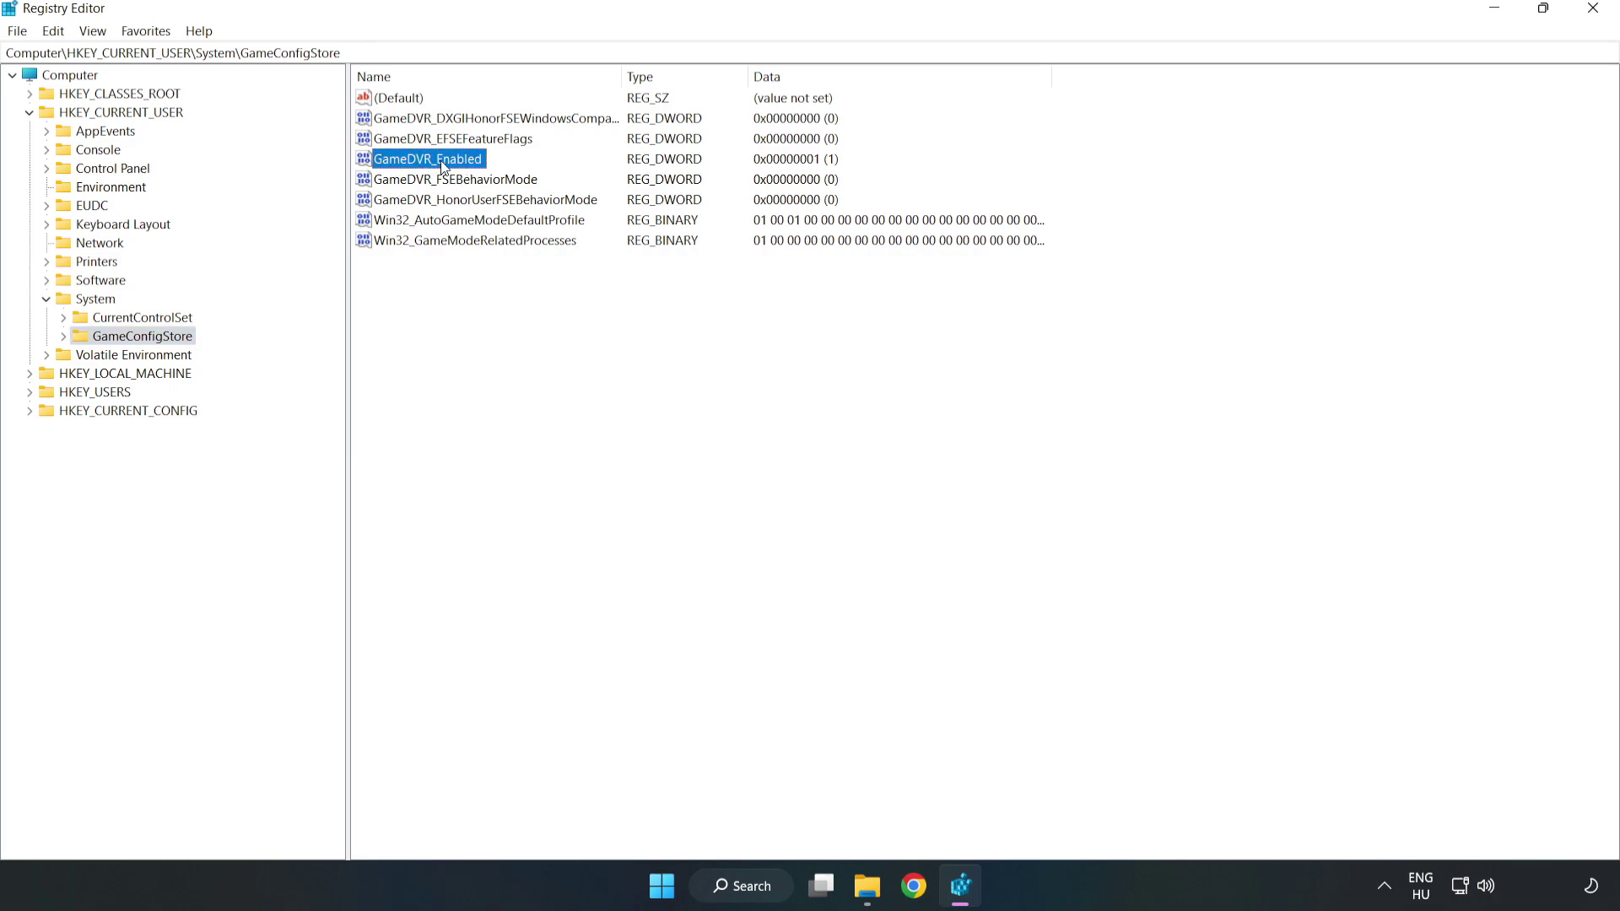
pyautogui.rightClick(442, 166)
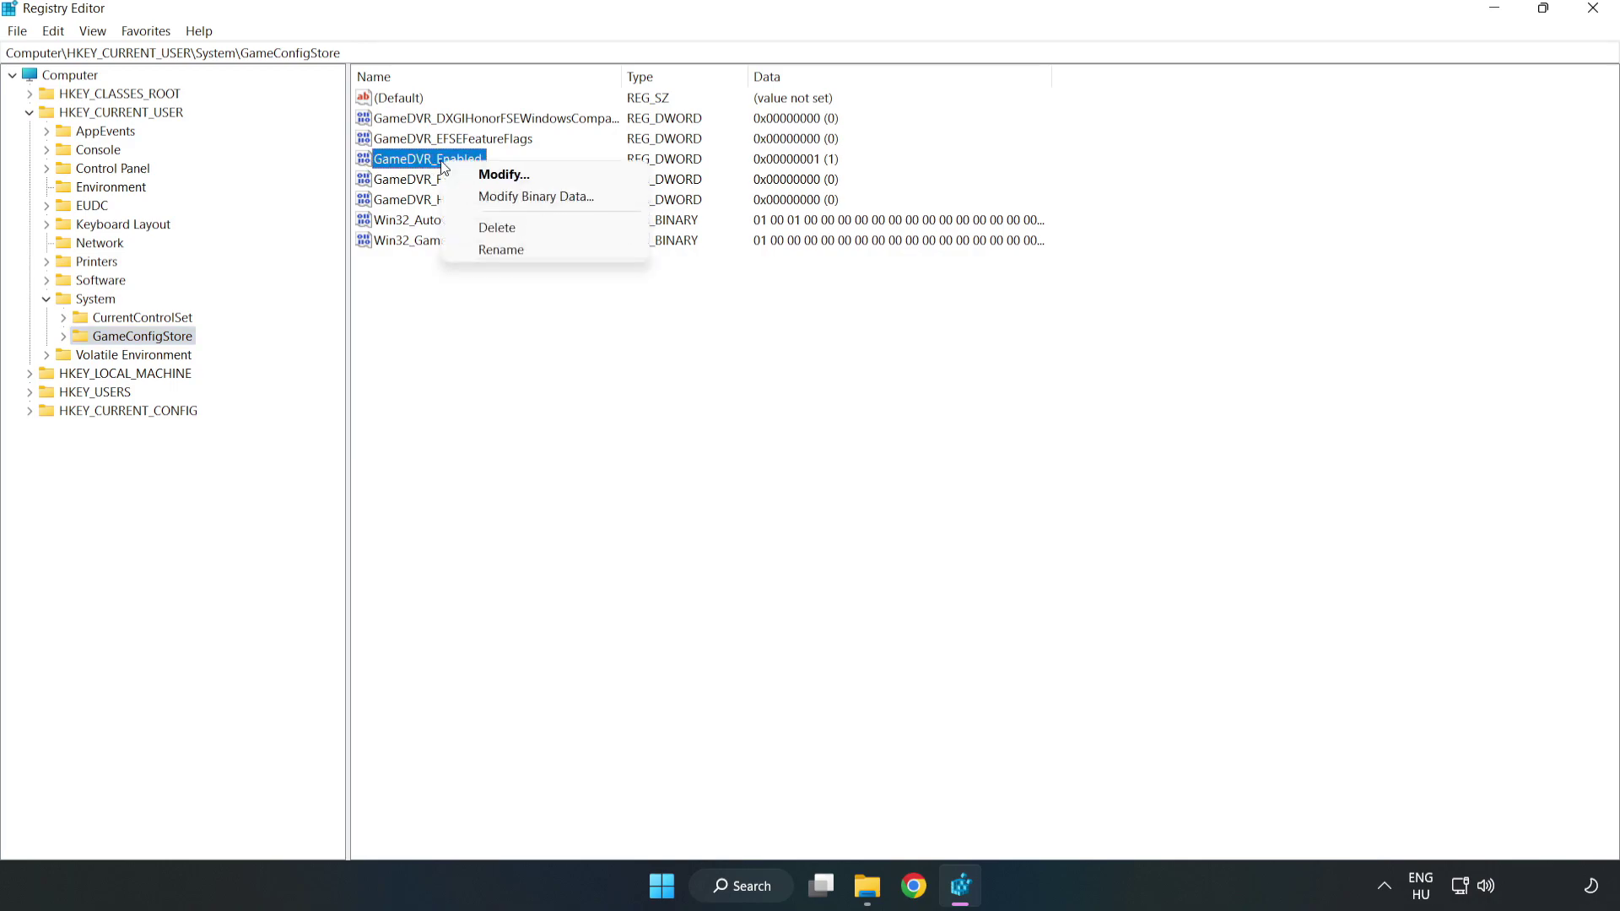
pyautogui.click(516, 176)
pyautogui.moveTo(347, 130); pyautogui.dragTo(908, 348)
pyautogui.click(677, 442)
pyautogui.doubleClick(677, 442)
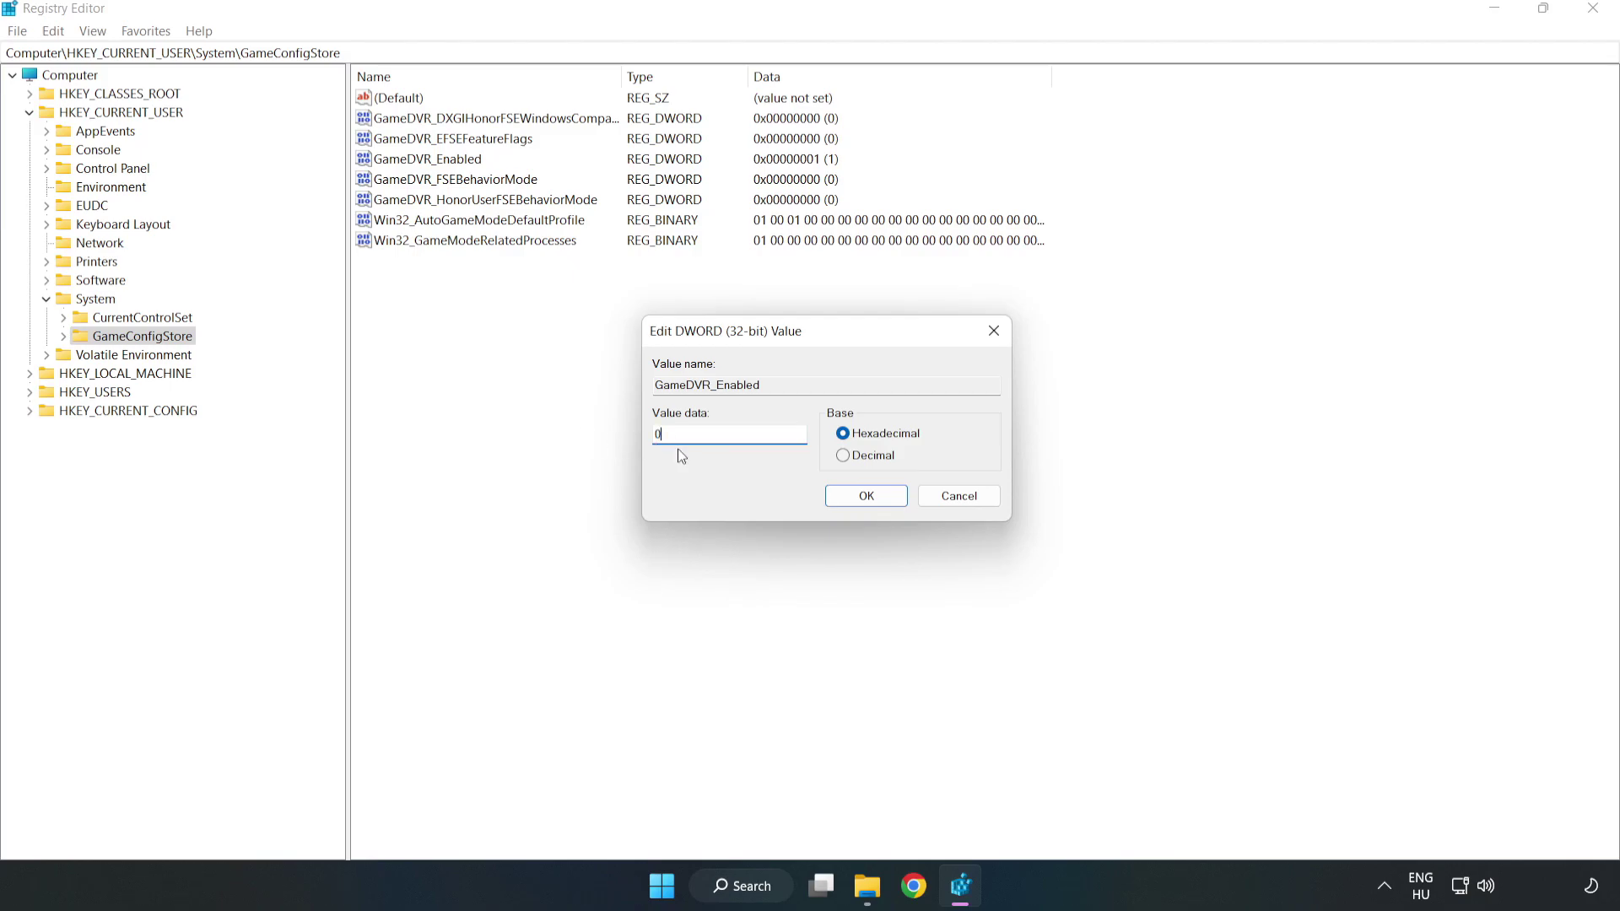
pyautogui.write('0')
pyautogui.click(866, 496)
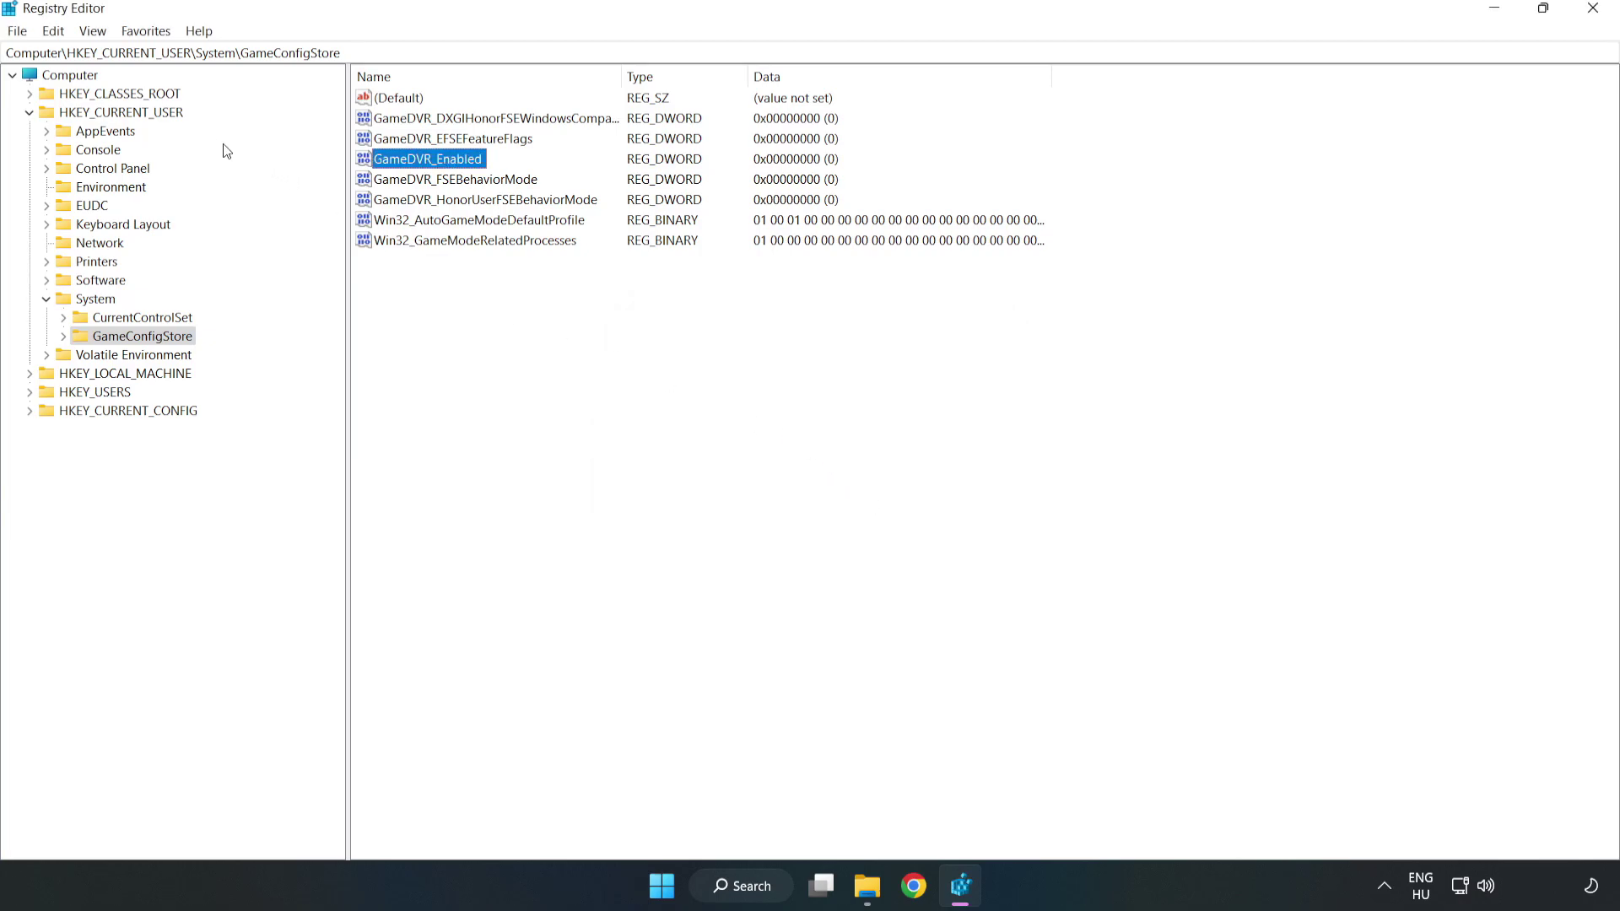
# Step: Browse HKEY_LOCAL_MACHINE\SOFTWARE\Microsoft\PolicyManager\default\ApplicationManagement and select the AllowGameDVR key
pyautogui.click(31, 115)
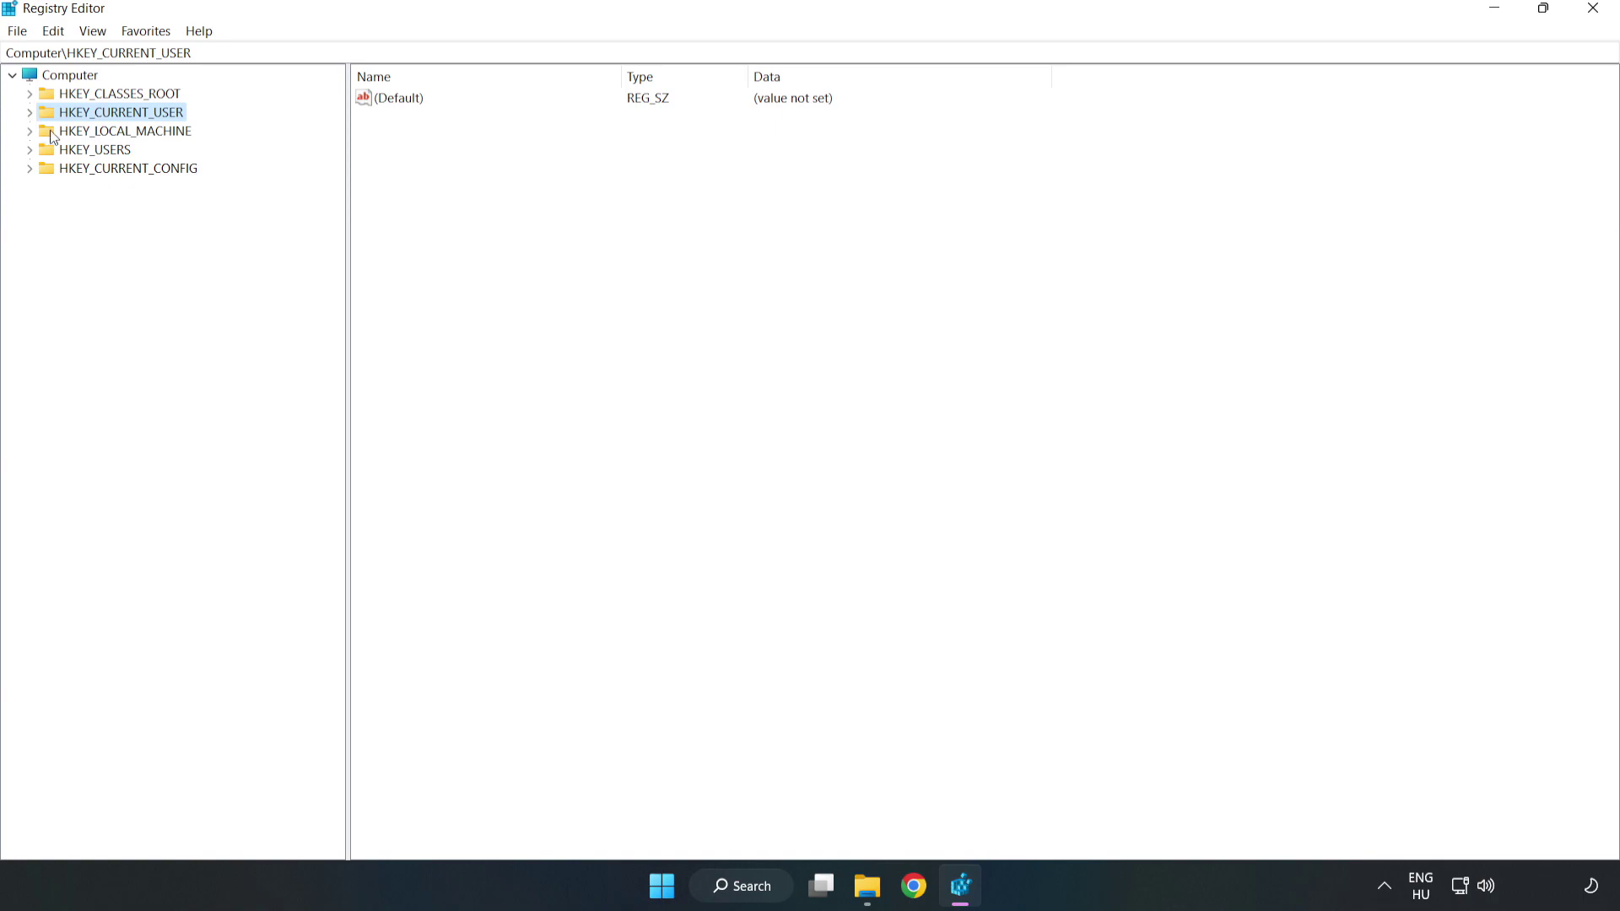
pyautogui.doubleClick(39, 132)
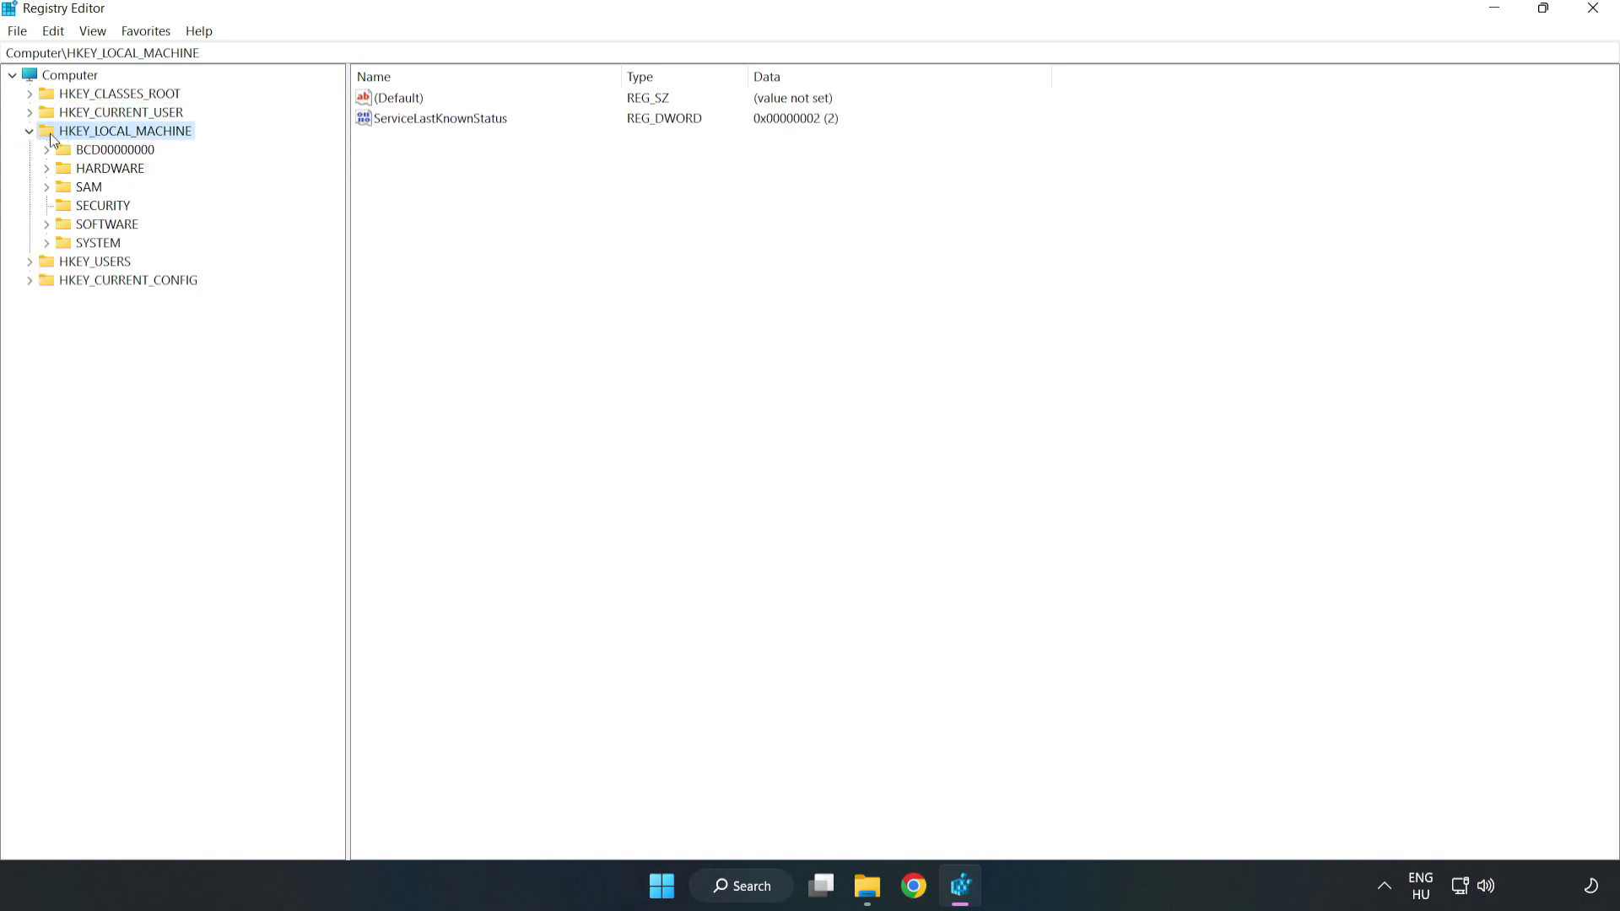
pyautogui.click(47, 224)
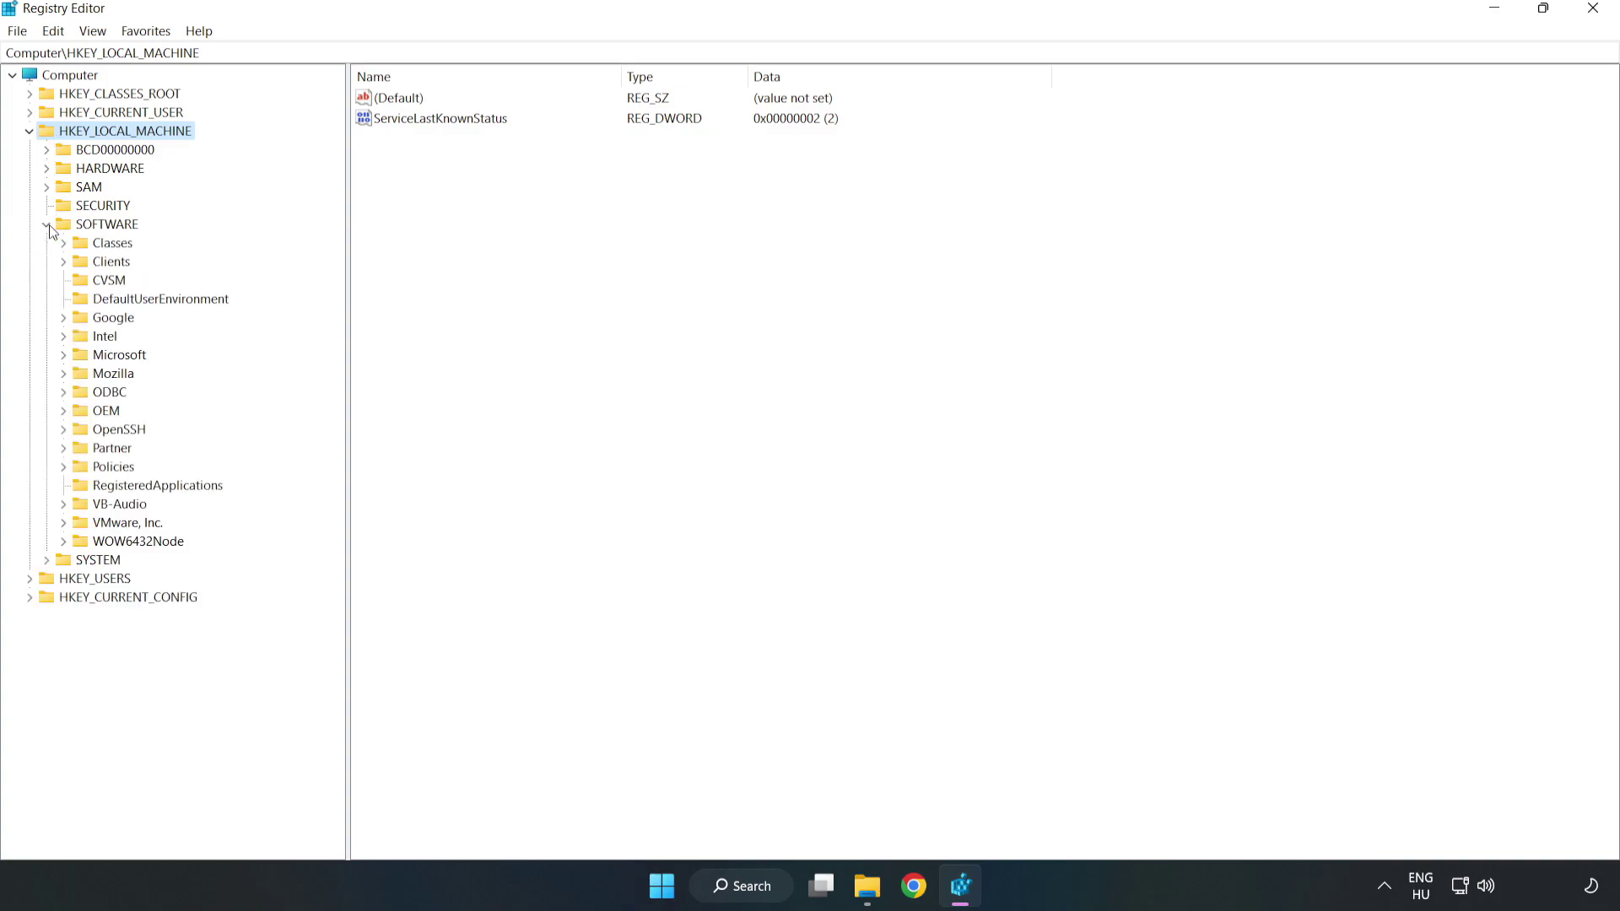
pyautogui.click(64, 357)
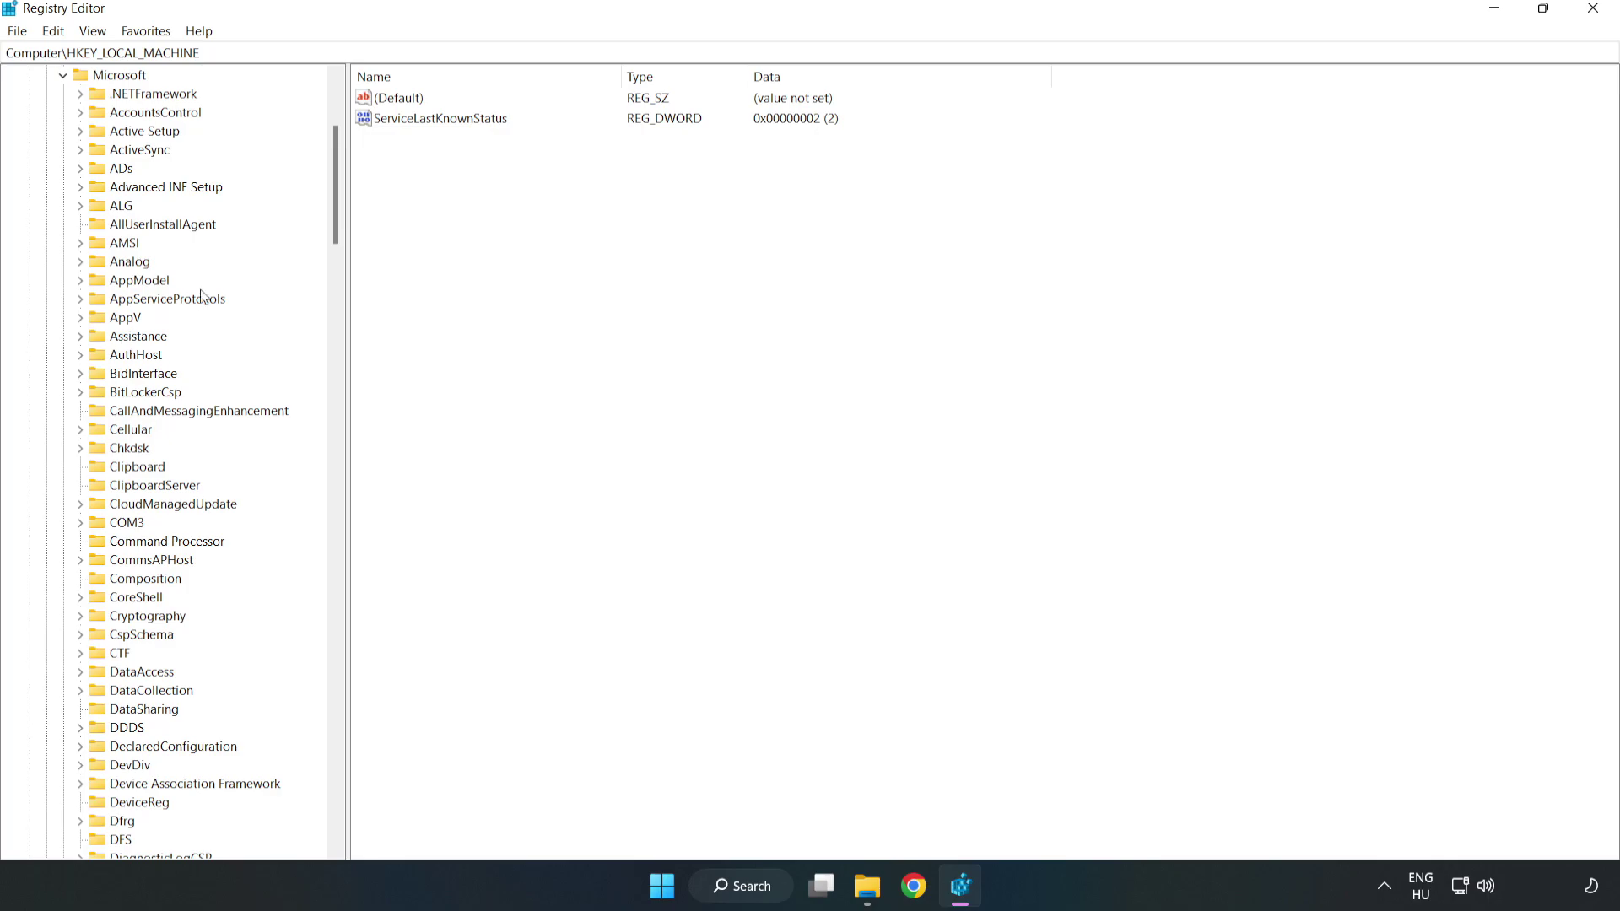
pyautogui.moveTo(332, 216); pyautogui.dragTo(361, 593)
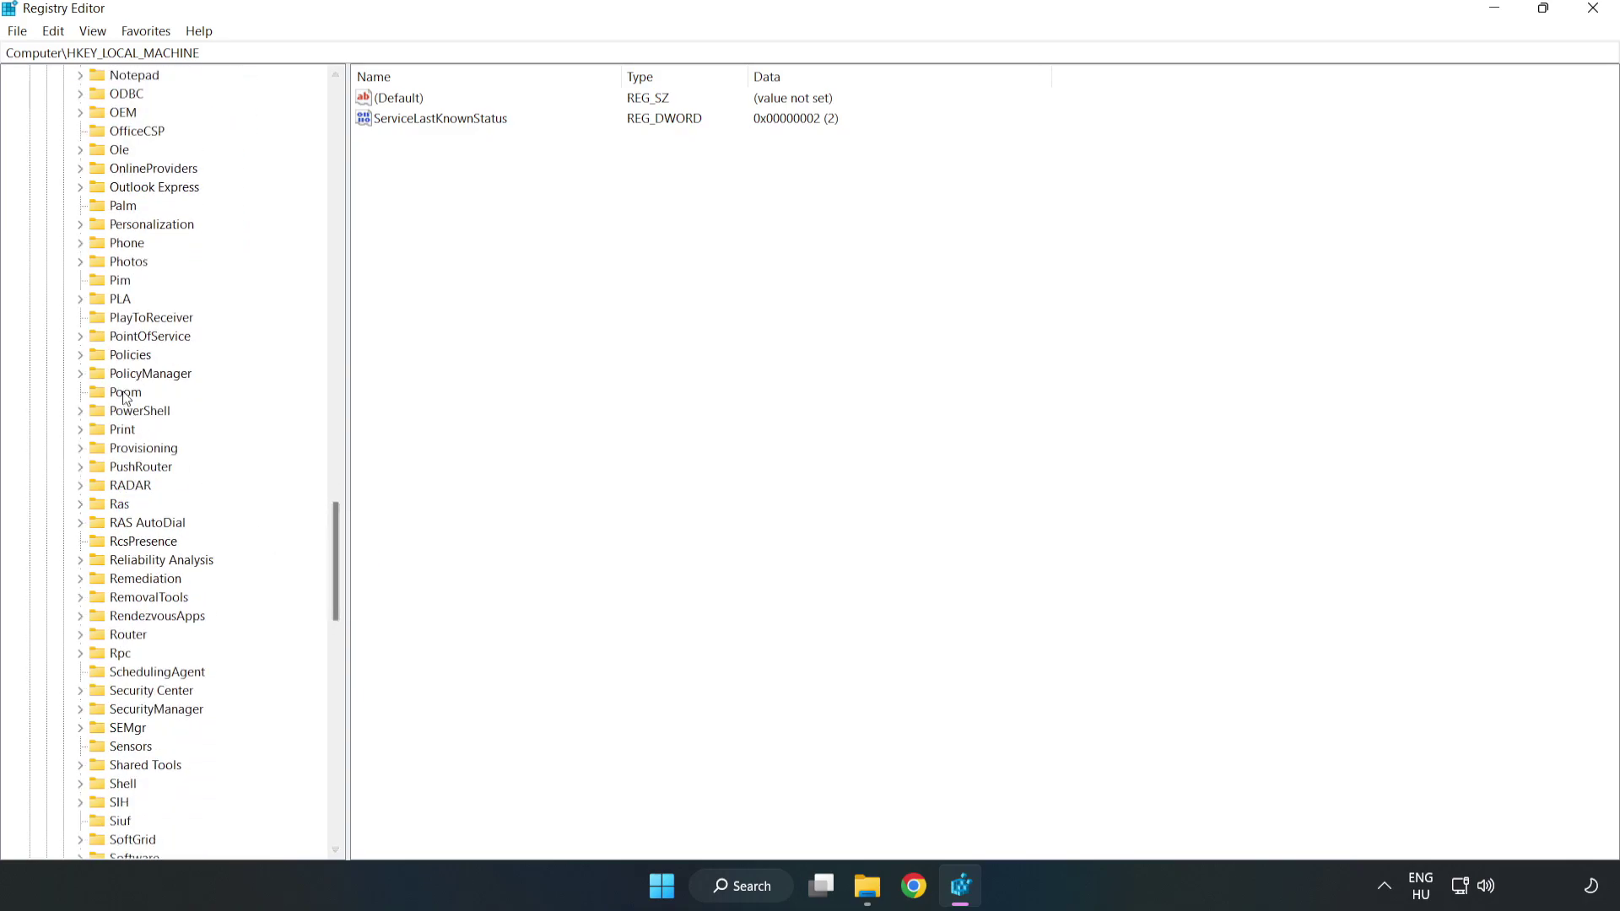
pyautogui.click(80, 374)
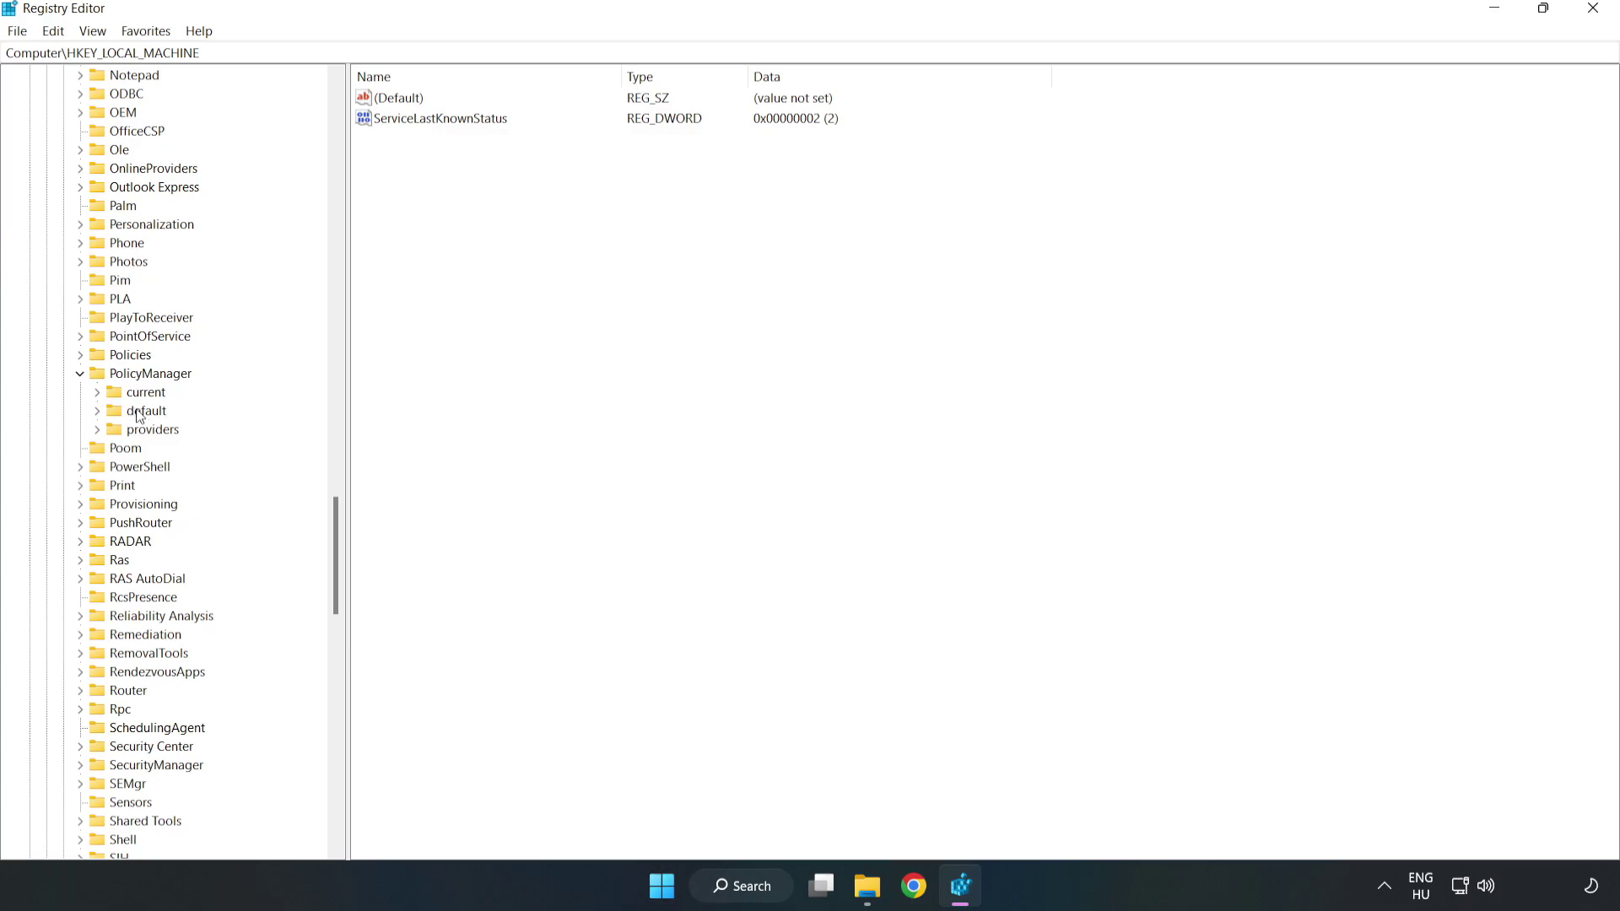
pyautogui.click(98, 411)
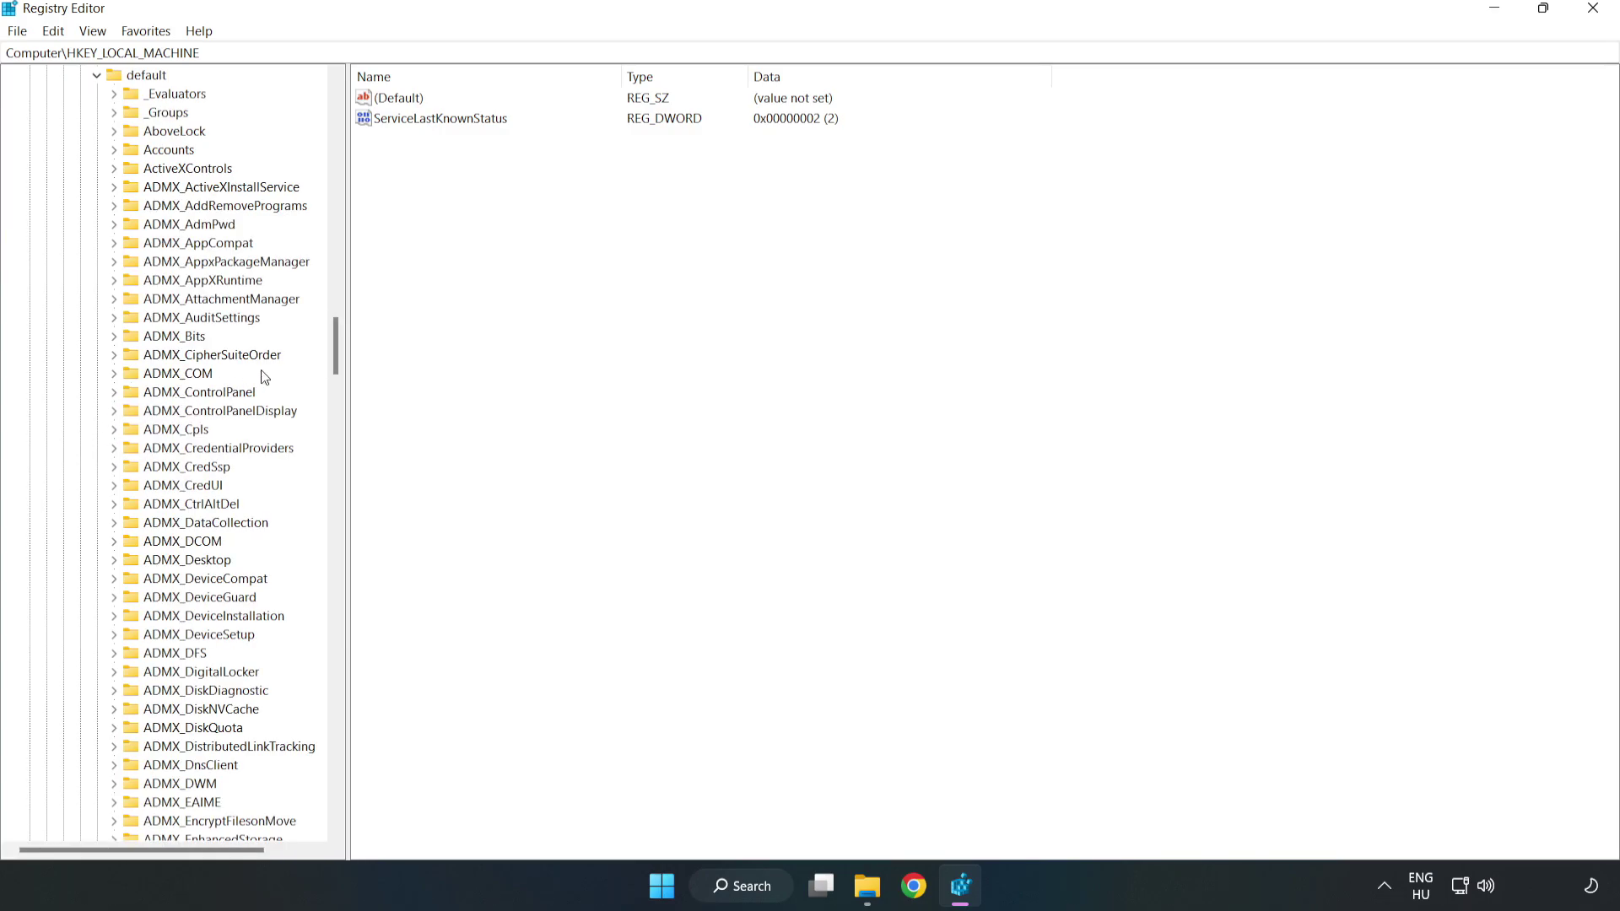
pyautogui.moveTo(336, 346); pyautogui.dragTo(330, 543)
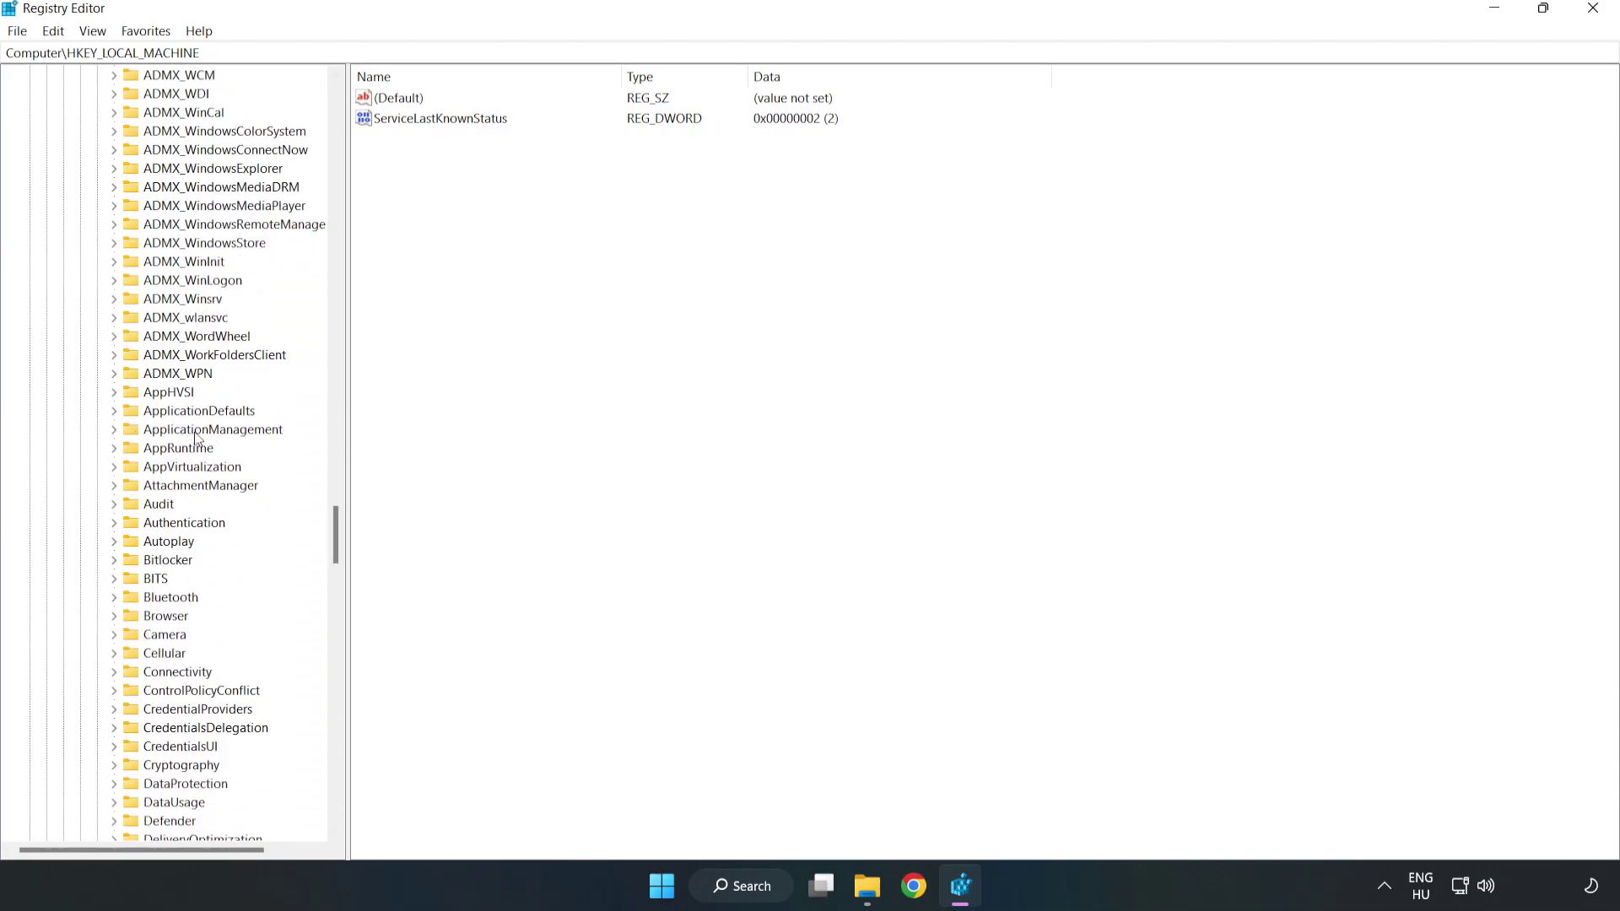
pyautogui.click(118, 428)
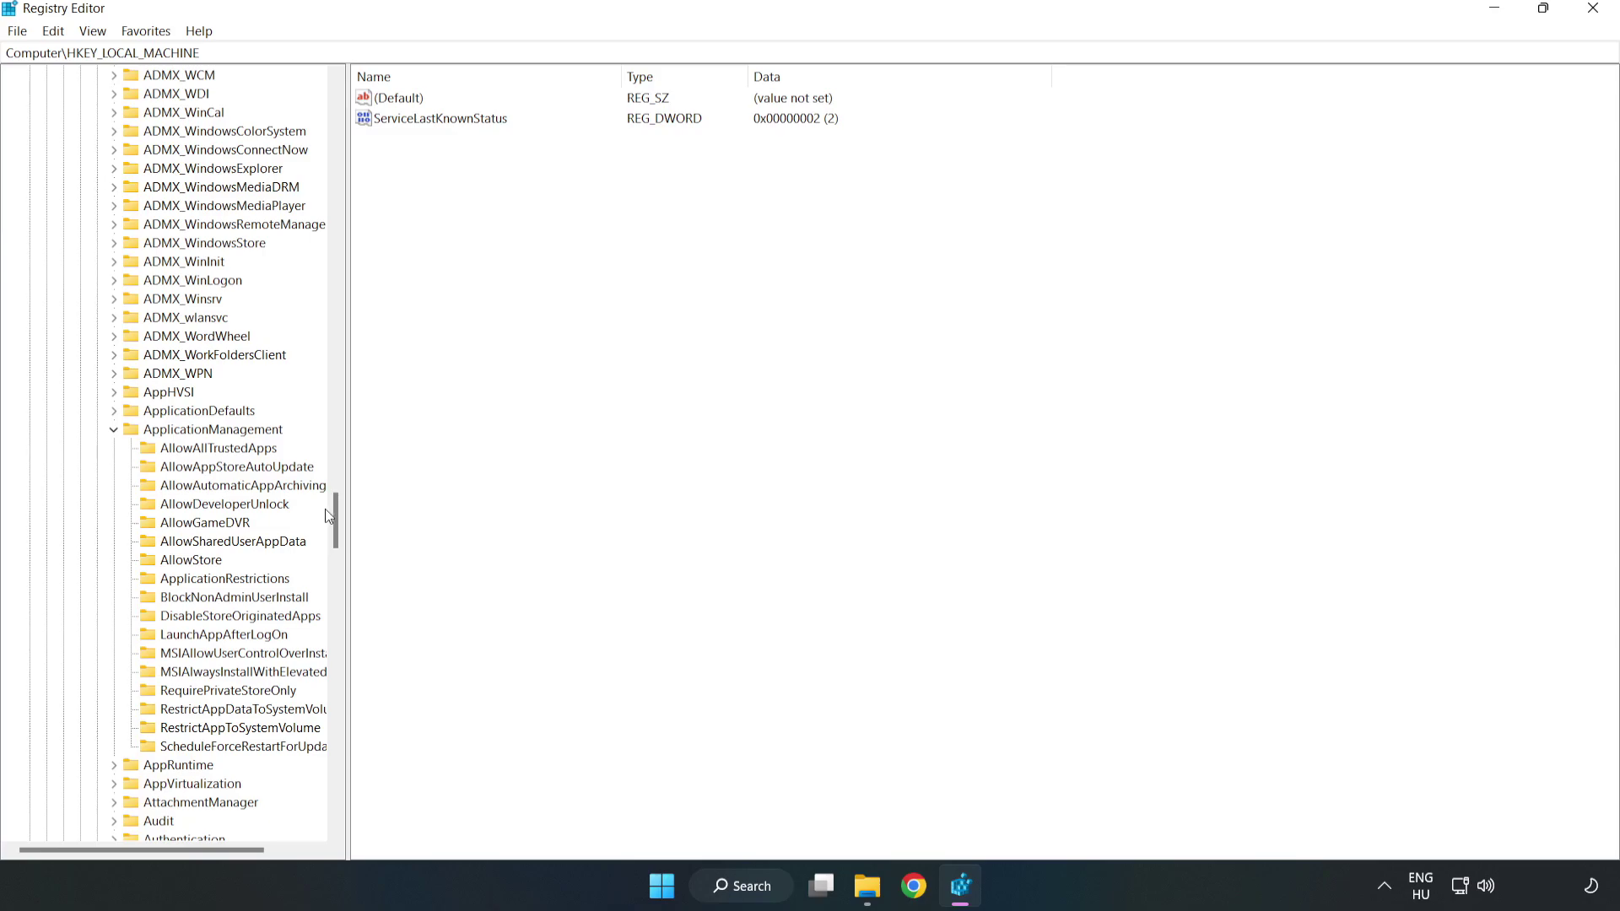
pyautogui.click(188, 525)
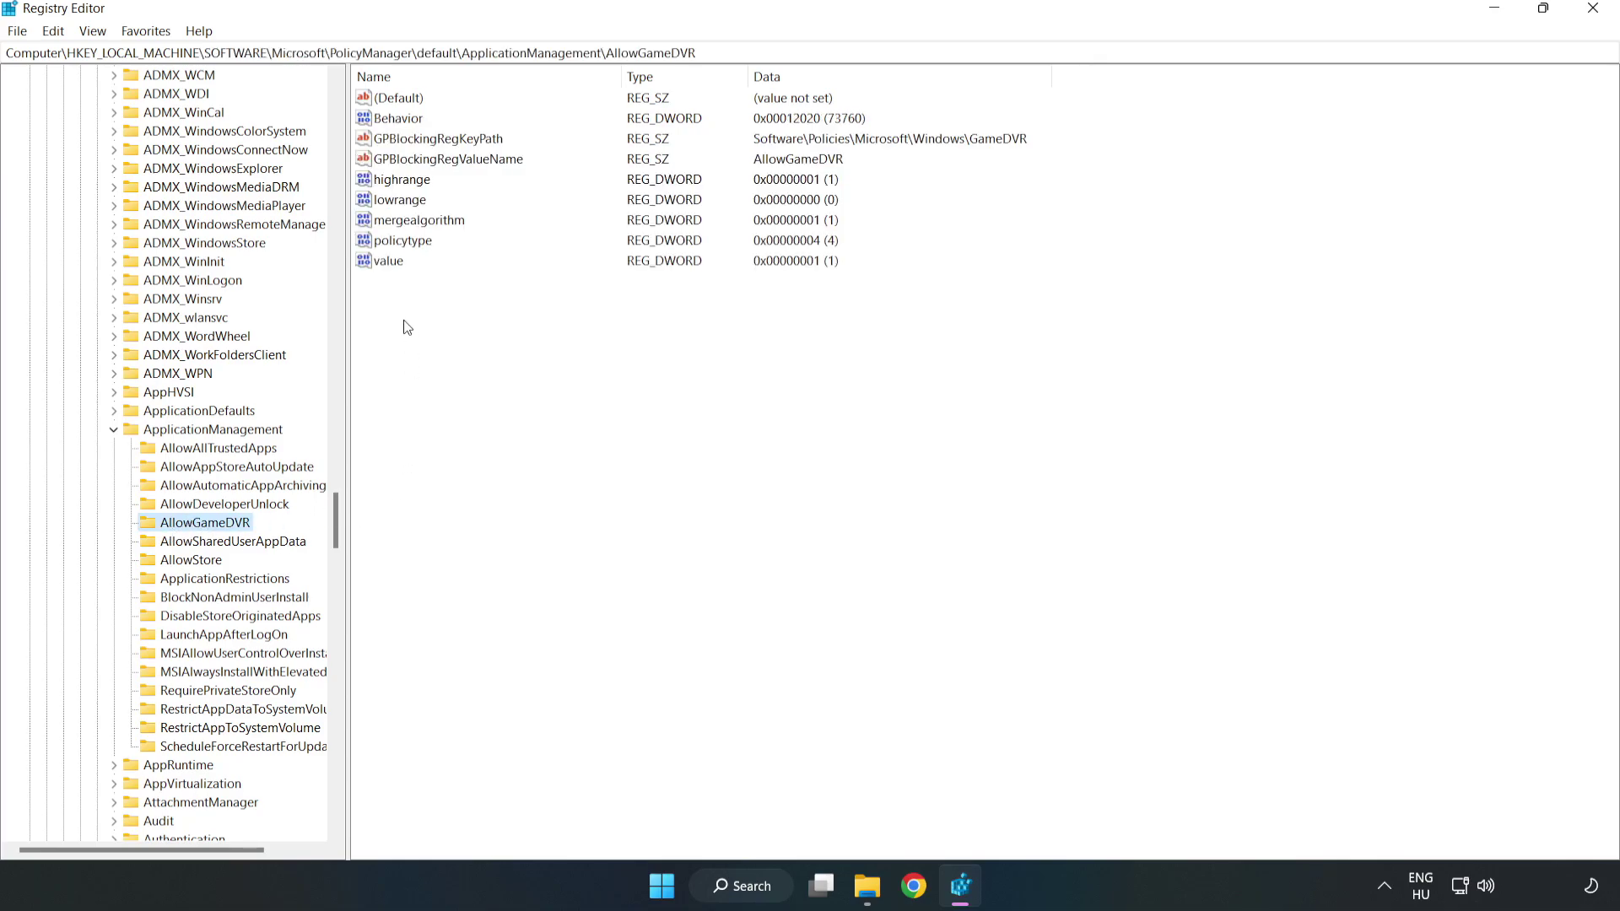
# Step: Set AllowGameDVR's value entry to 0, then close Registry Editor
pyautogui.click(378, 263)
pyautogui.rightClick(397, 270)
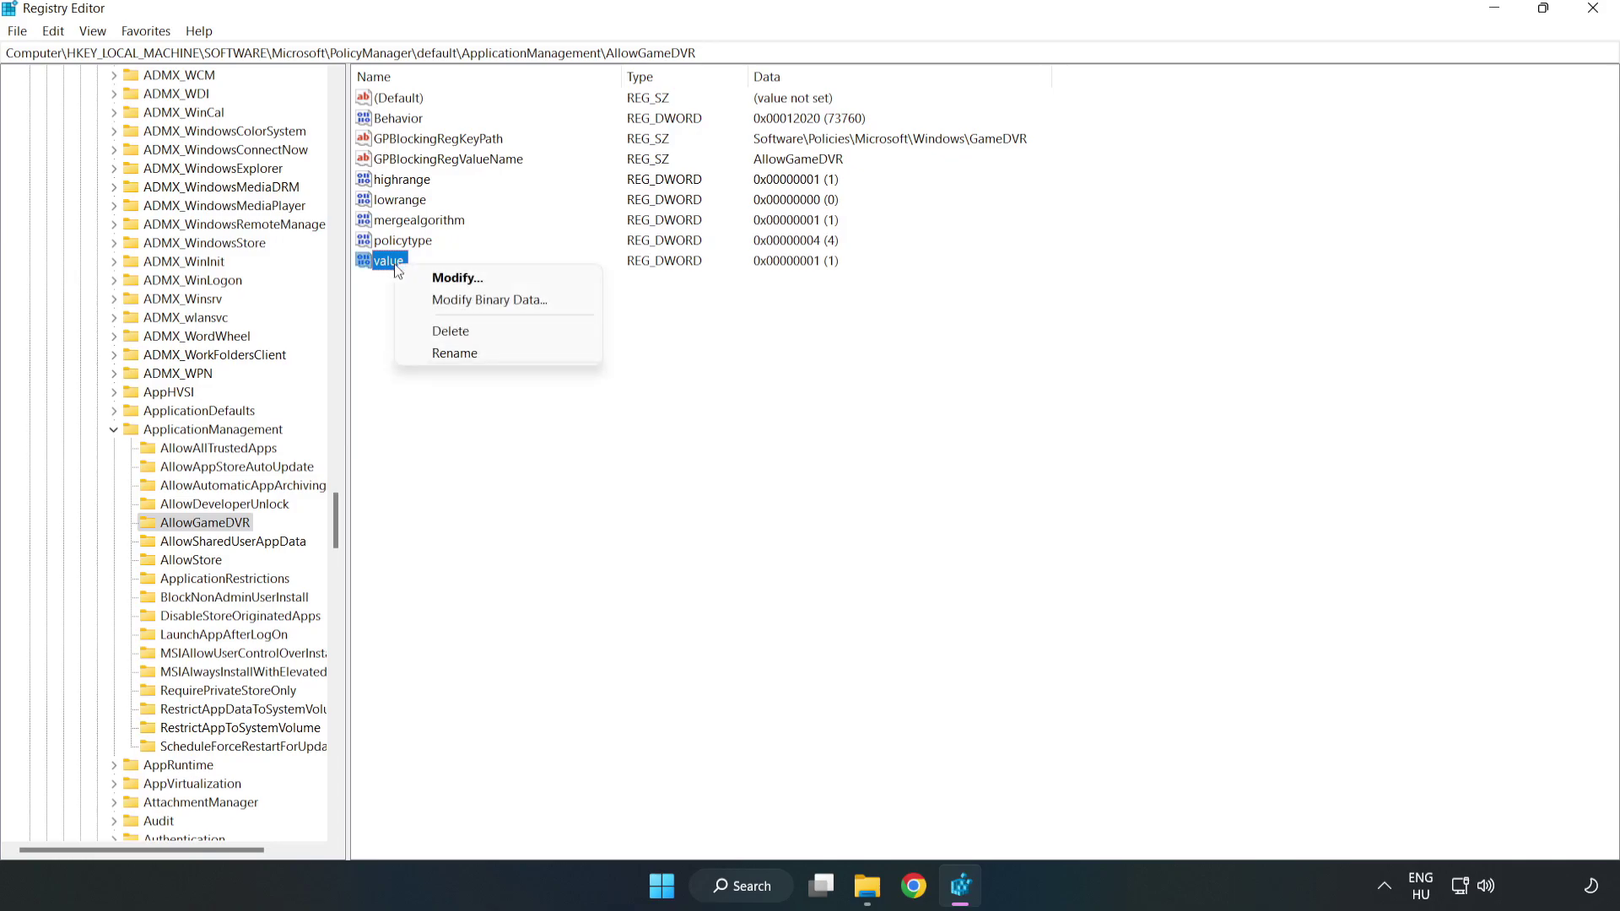
pyautogui.click(466, 284)
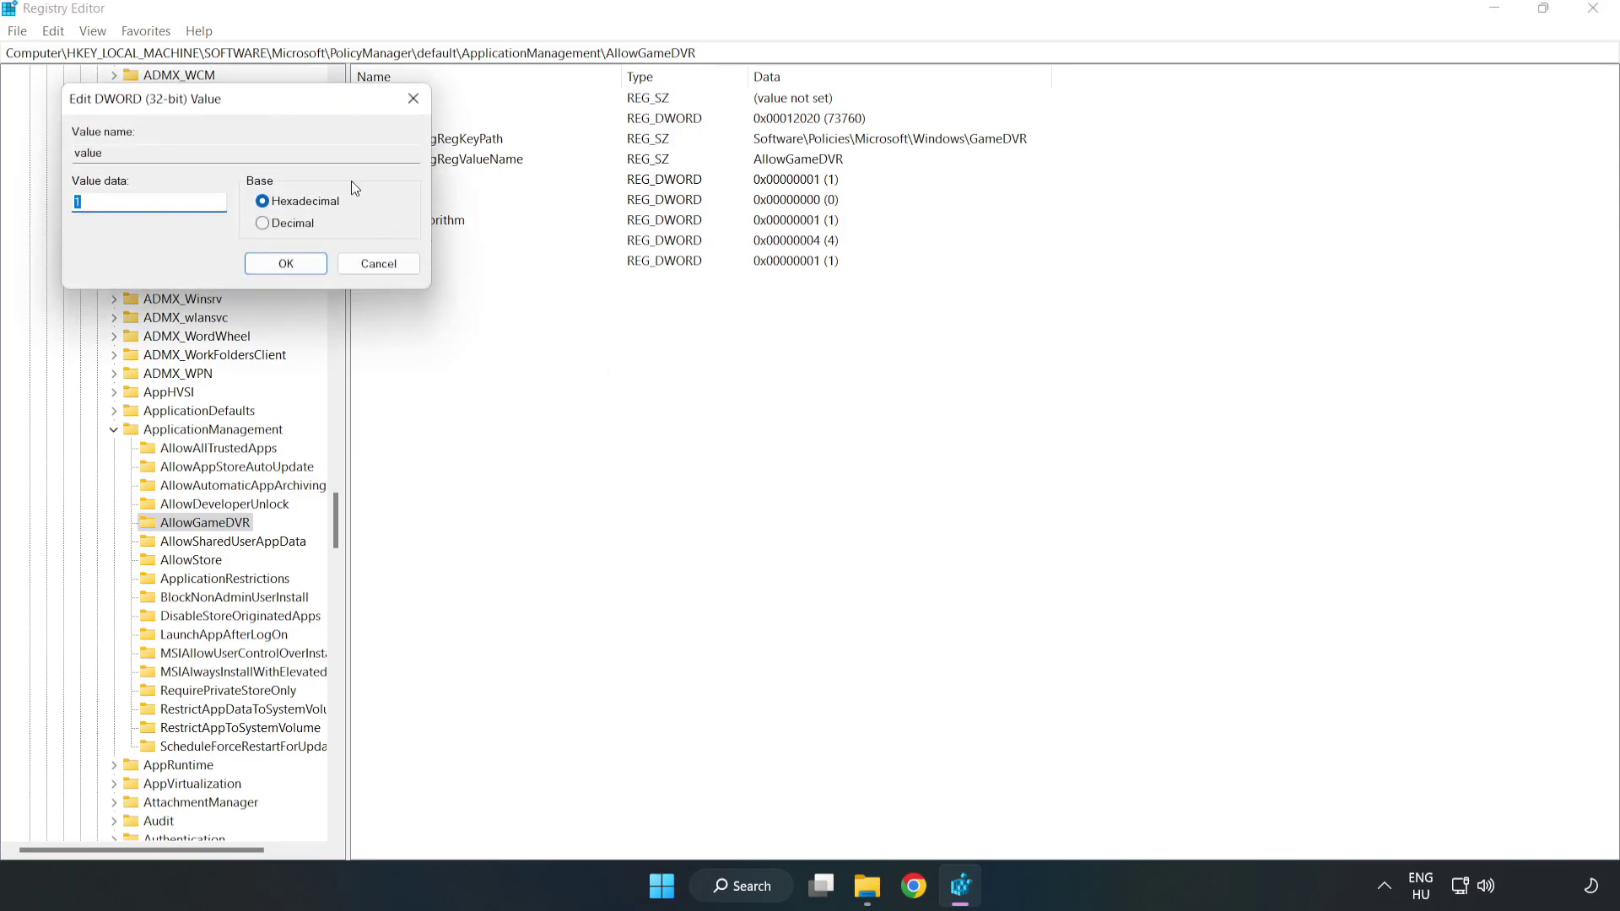
pyautogui.moveTo(302, 111); pyautogui.dragTo(801, 339)
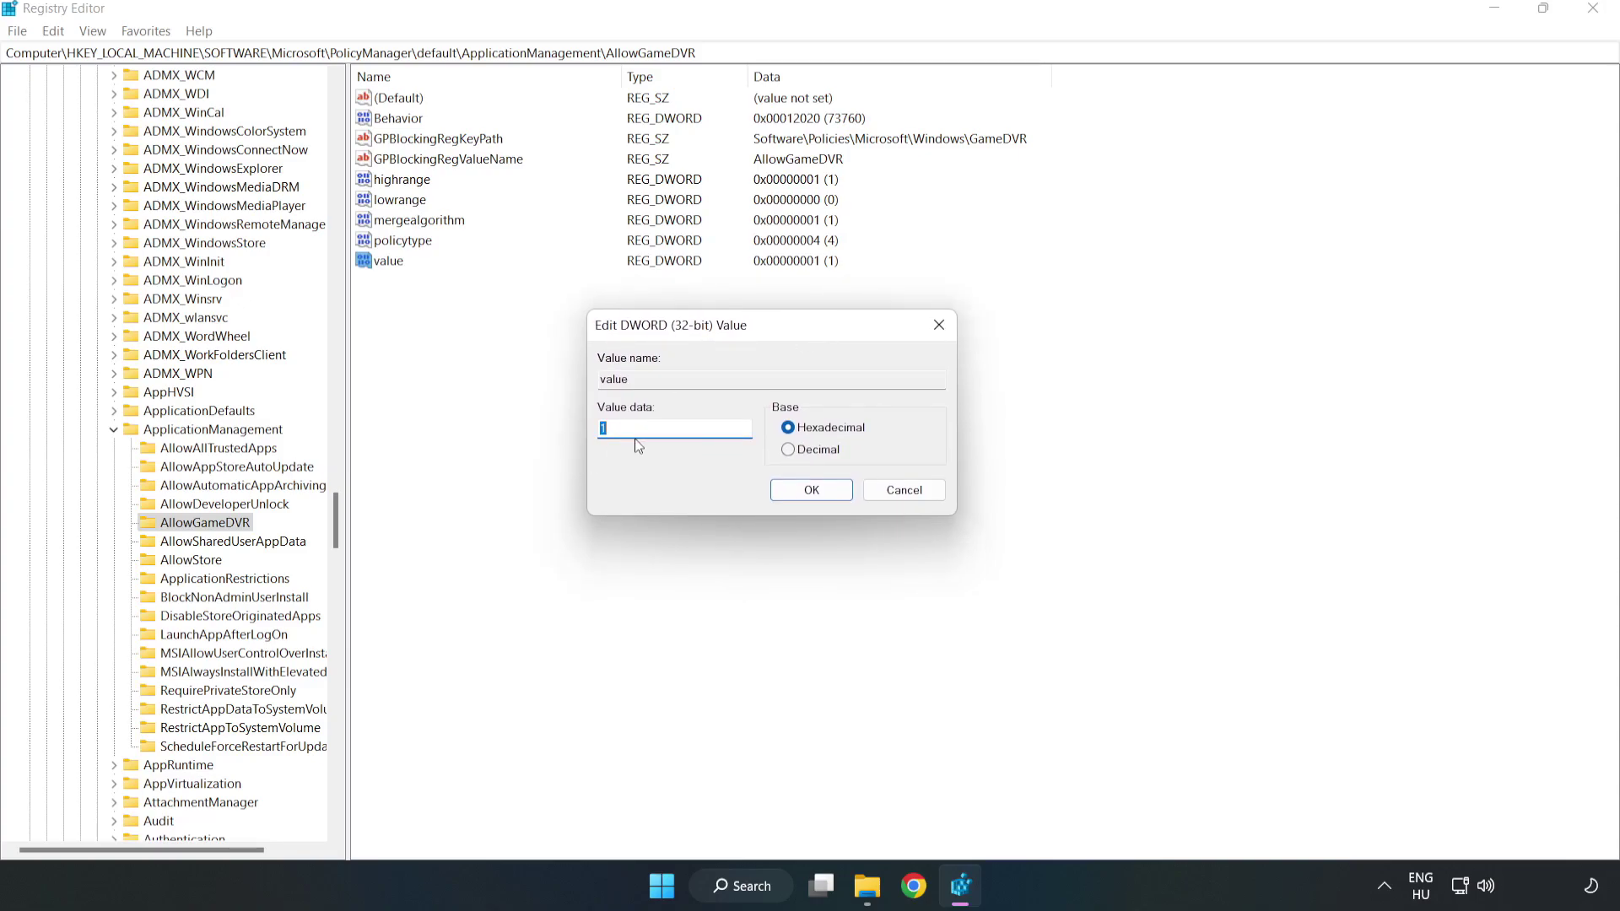
pyautogui.write('0')
pyautogui.click(814, 492)
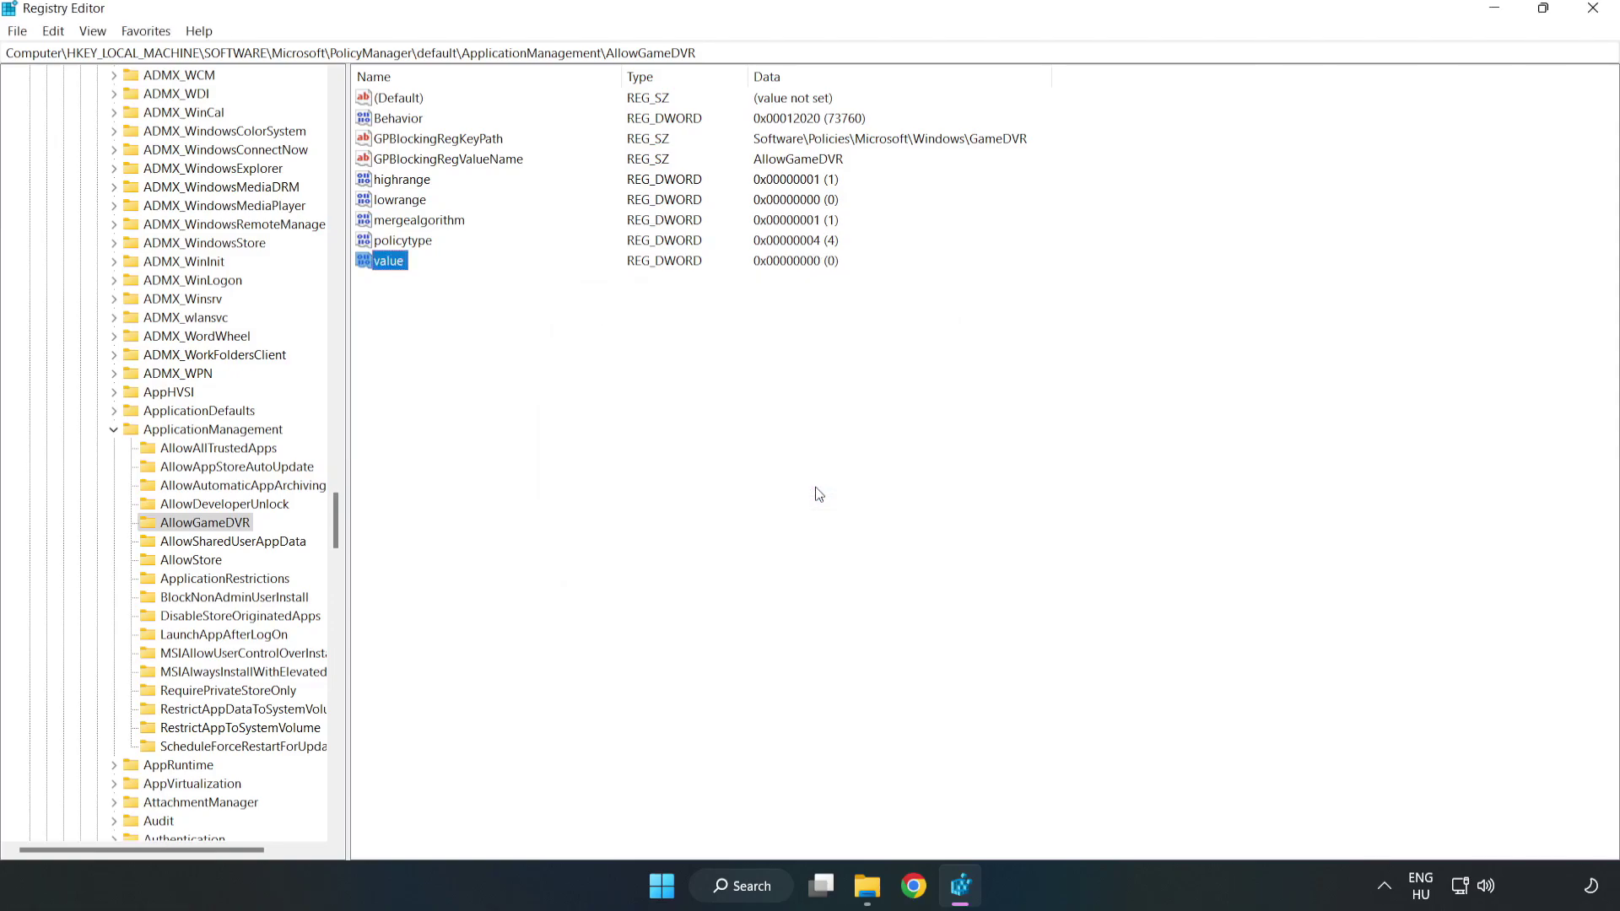
pyautogui.click(1593, 10)
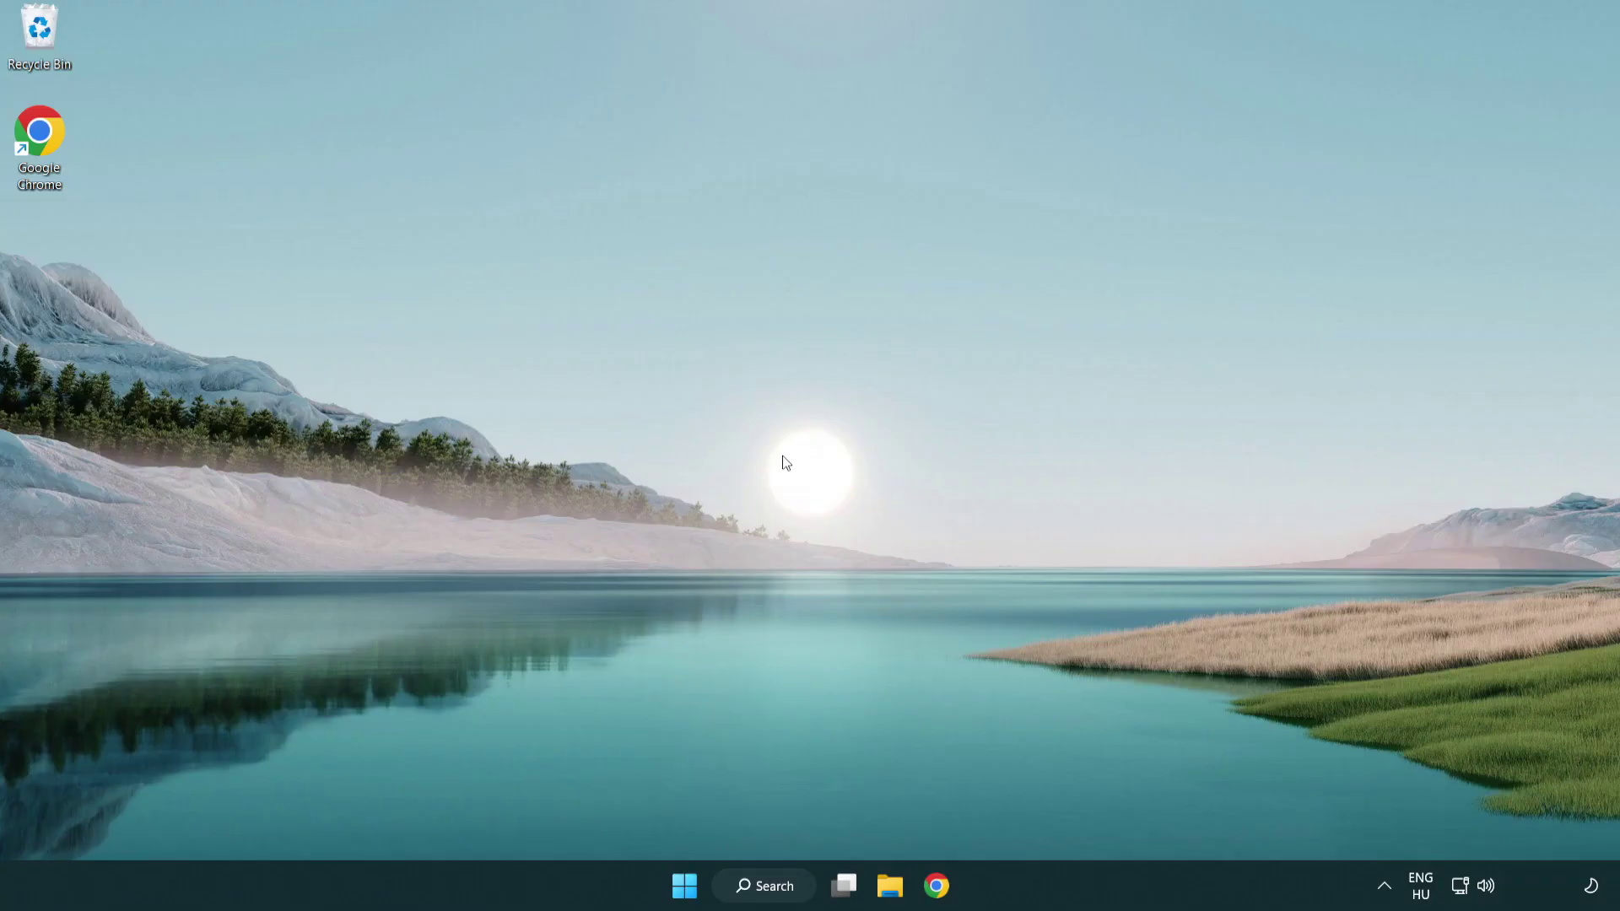
# Step: Download dxwebsetup.exe from the DirectX End-User Runtime Web Installer page in Chrome
pyautogui.click(942, 892)
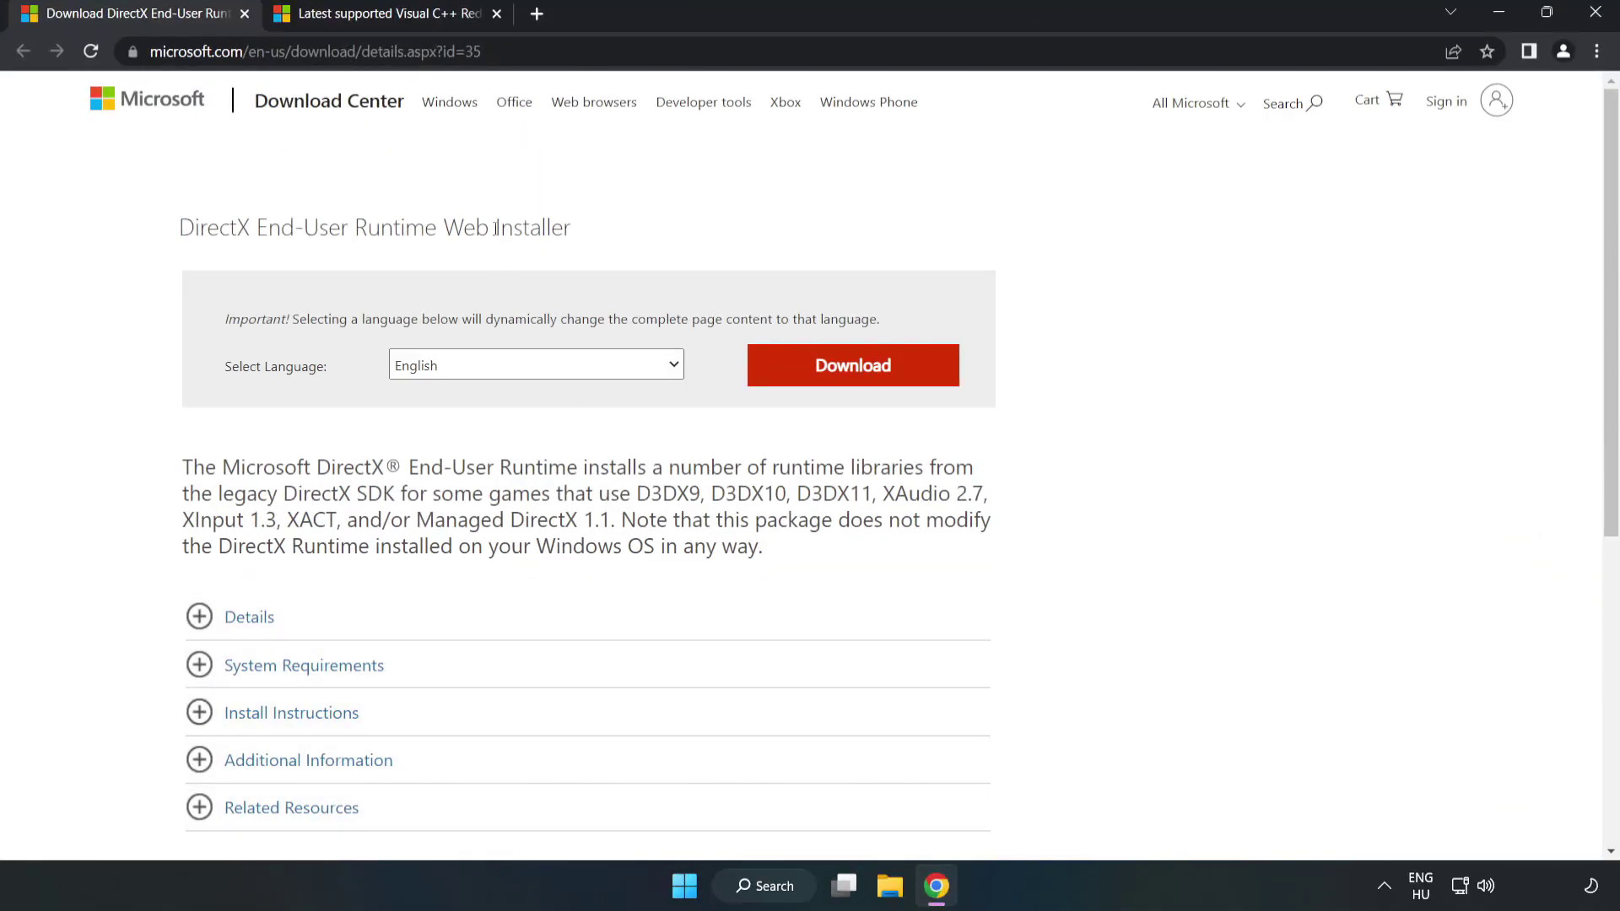
pyautogui.moveTo(482, 51)
pyautogui.mouseDown()
pyautogui.moveTo(150, 51)
pyautogui.moveTo(460, 52)
pyautogui.mouseUp()
pyautogui.click(659, 199)
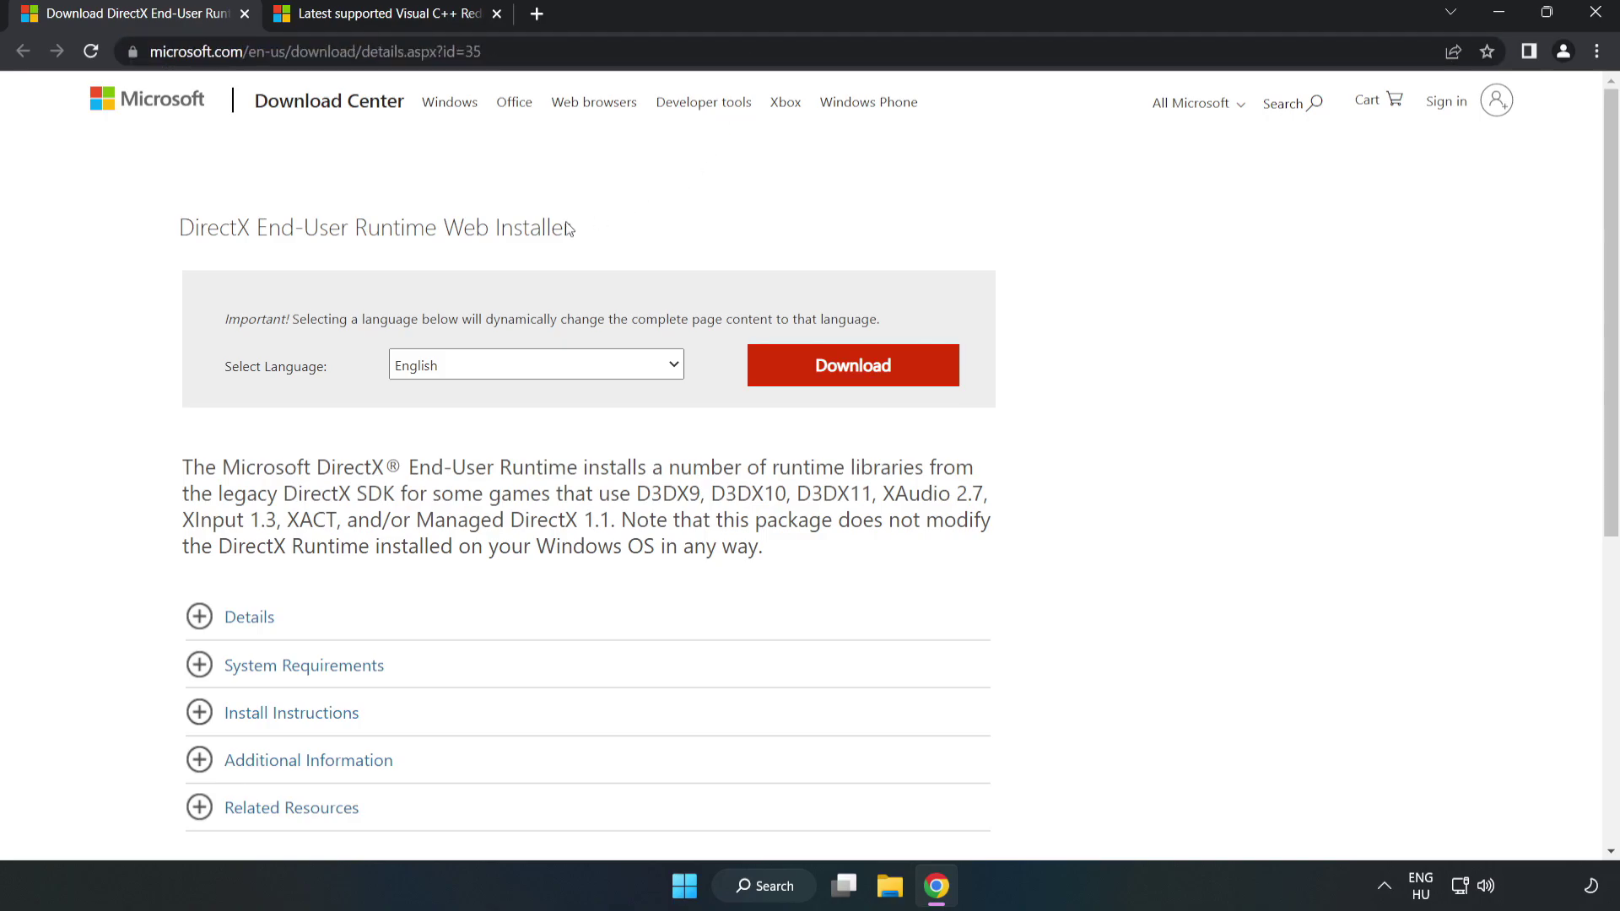
pyautogui.click(862, 384)
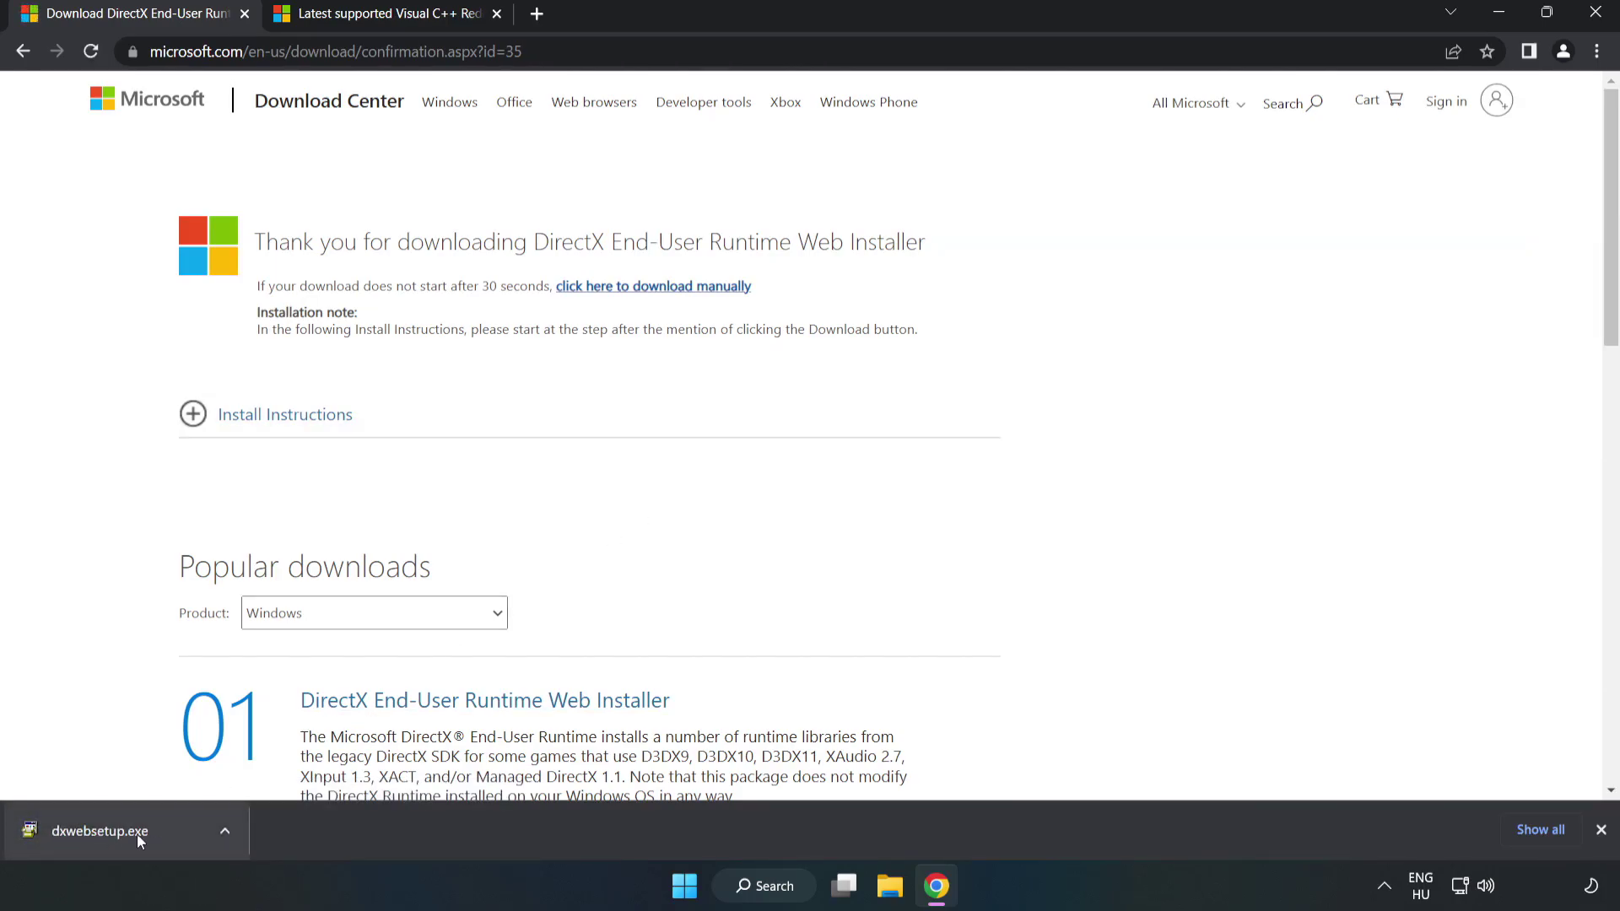
# Step: Run dxwebsetup.exe, accept the licence, skip the Bing Bar and finish setup
pyautogui.click(163, 835)
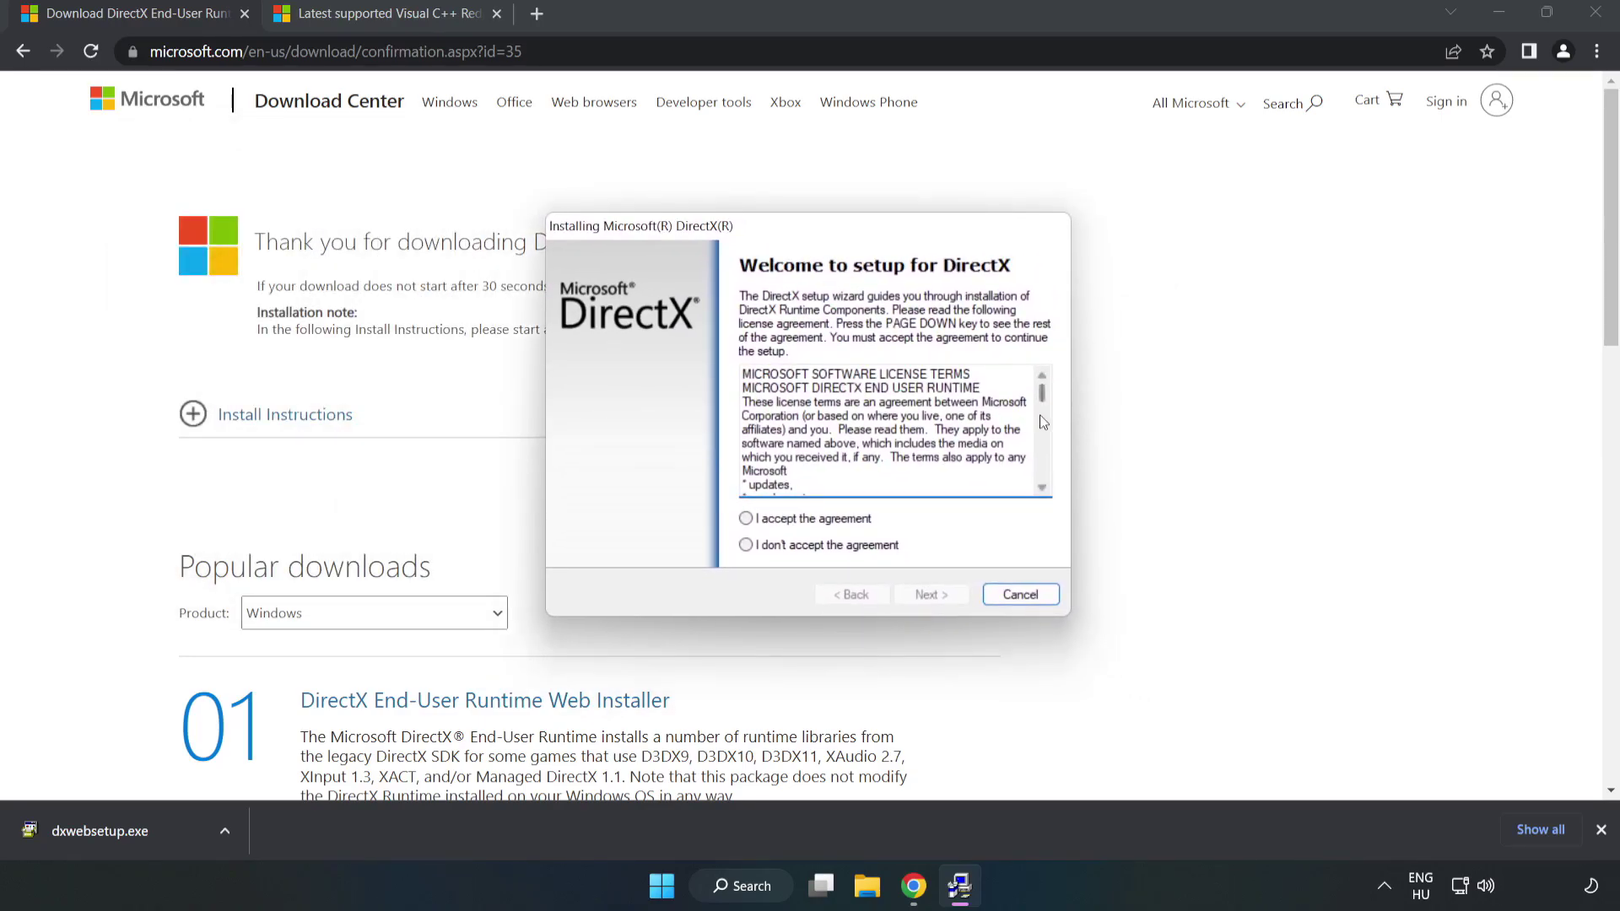
pyautogui.moveTo(1043, 395); pyautogui.dragTo(1043, 471)
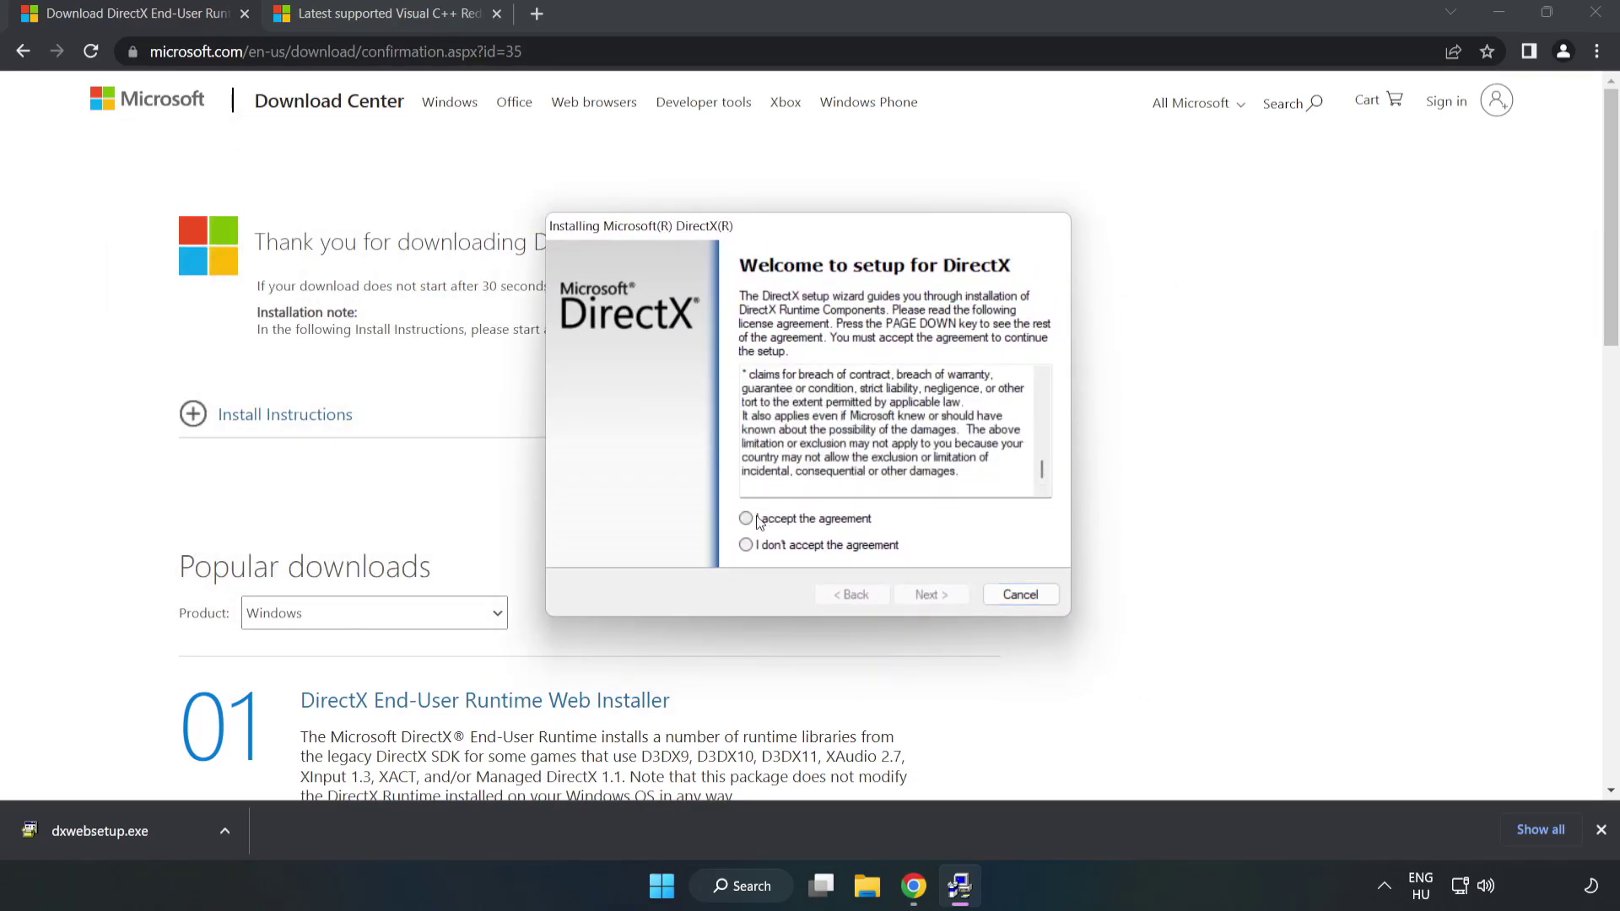
pyautogui.click(757, 522)
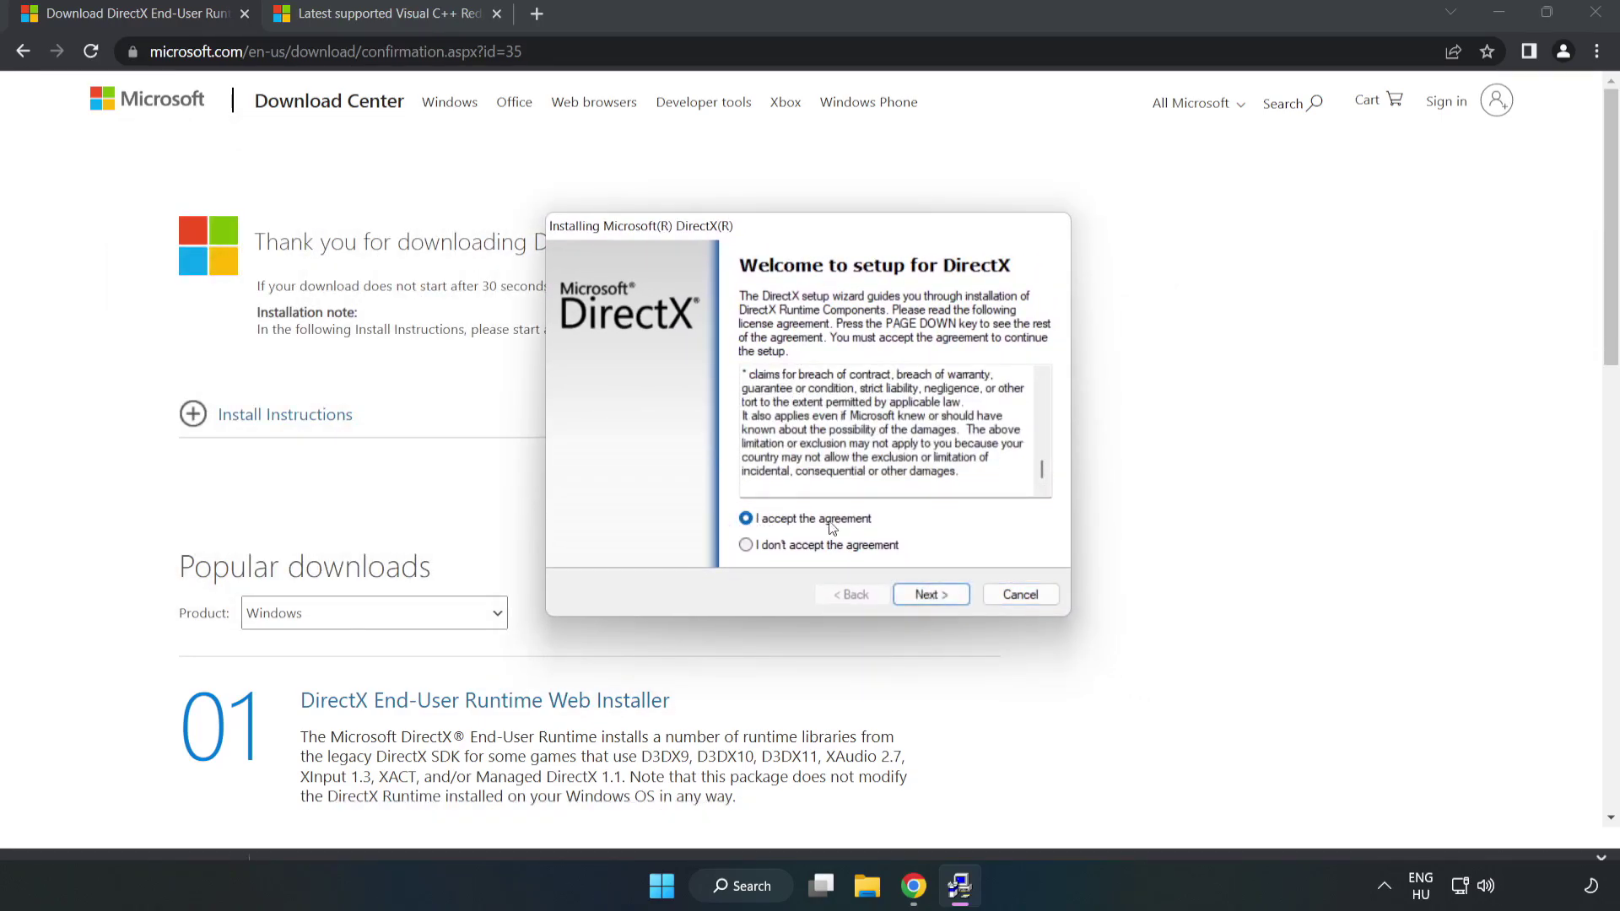
pyautogui.click(931, 595)
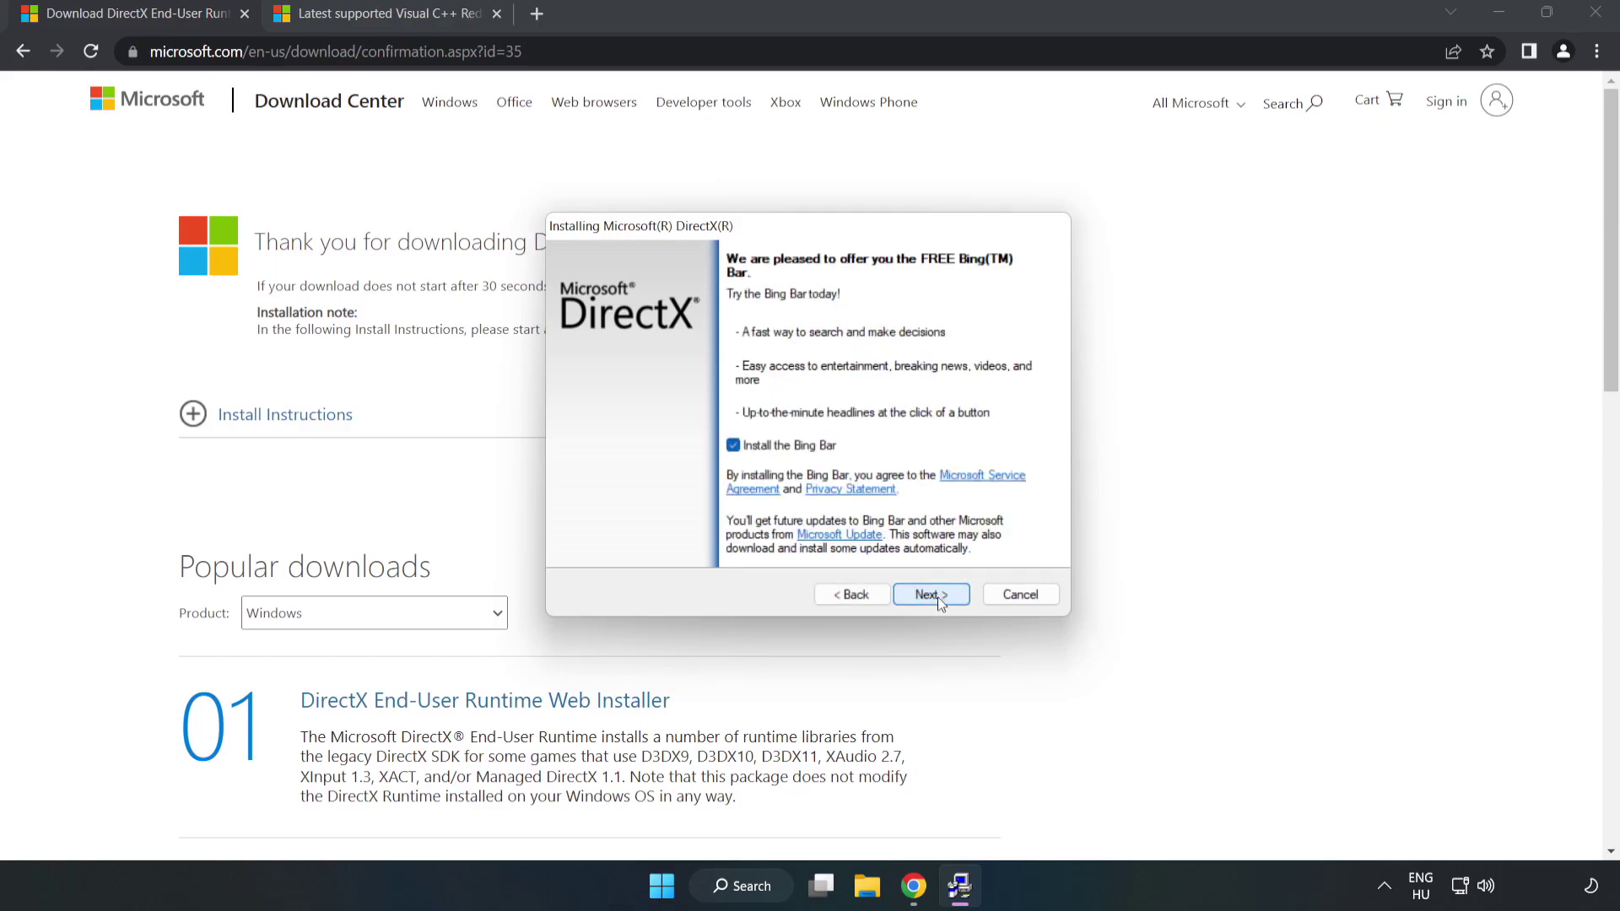
pyautogui.click(732, 445)
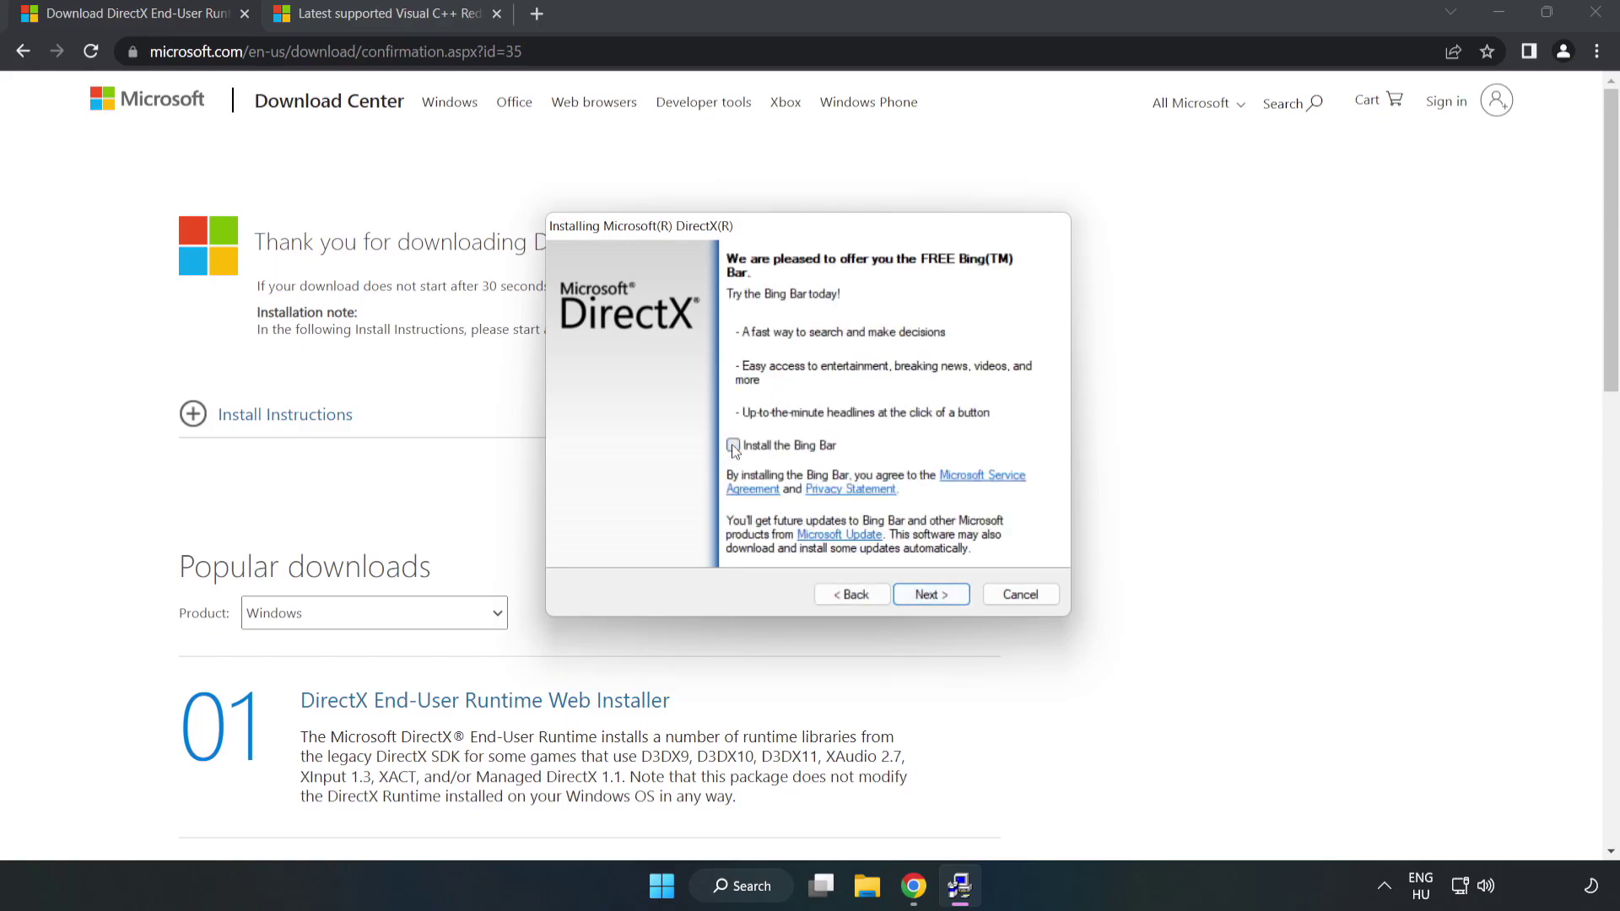
pyautogui.click(933, 595)
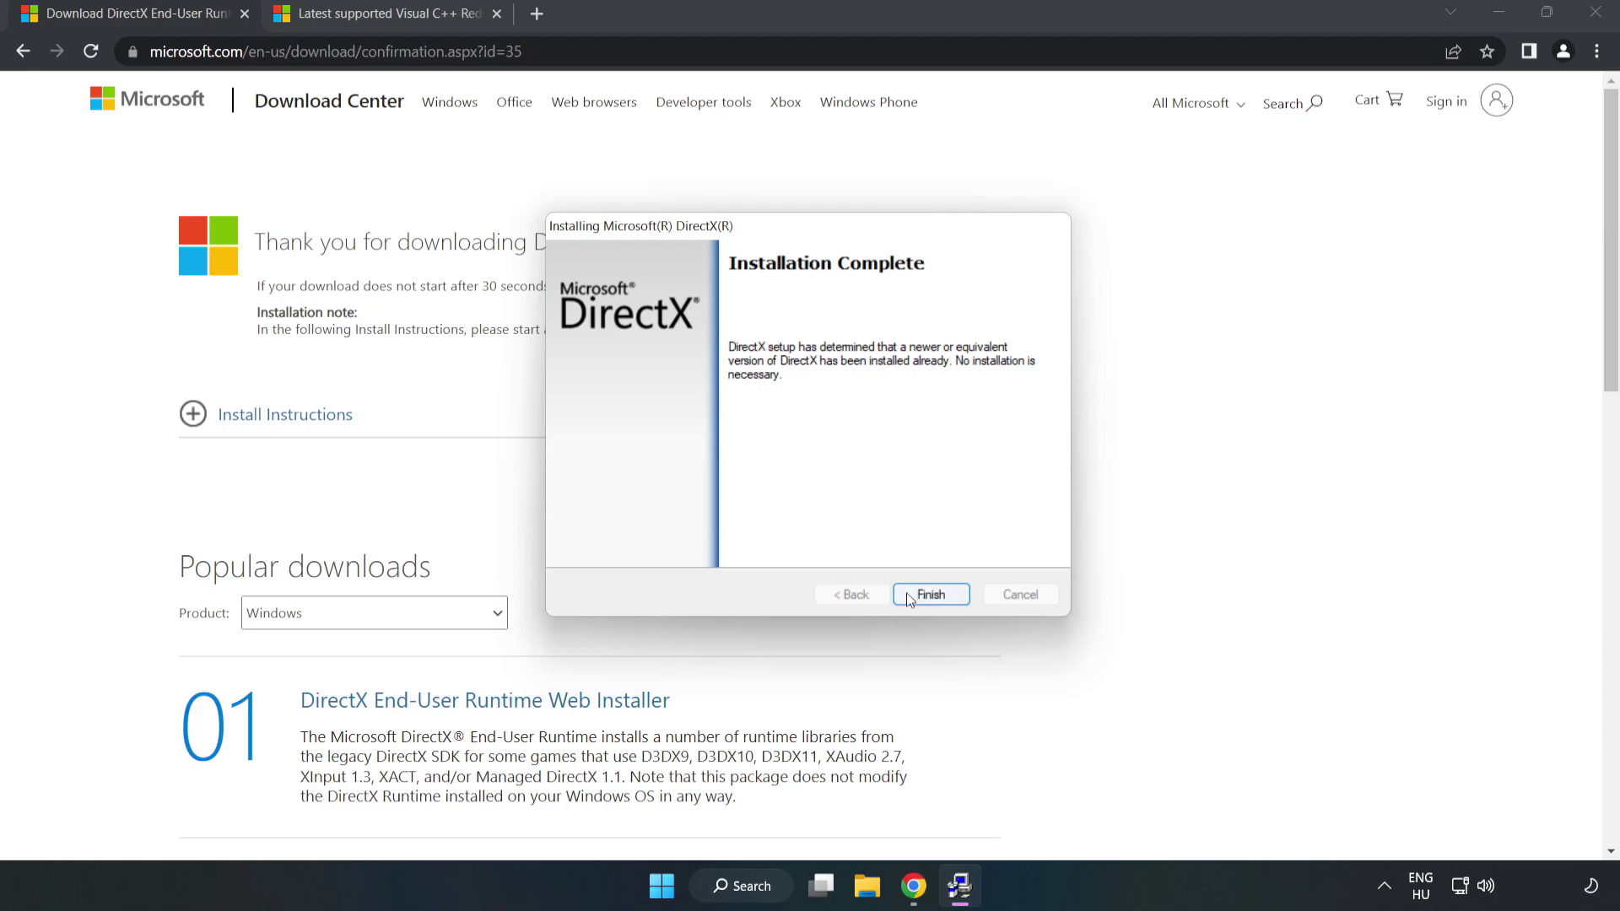
pyautogui.click(932, 595)
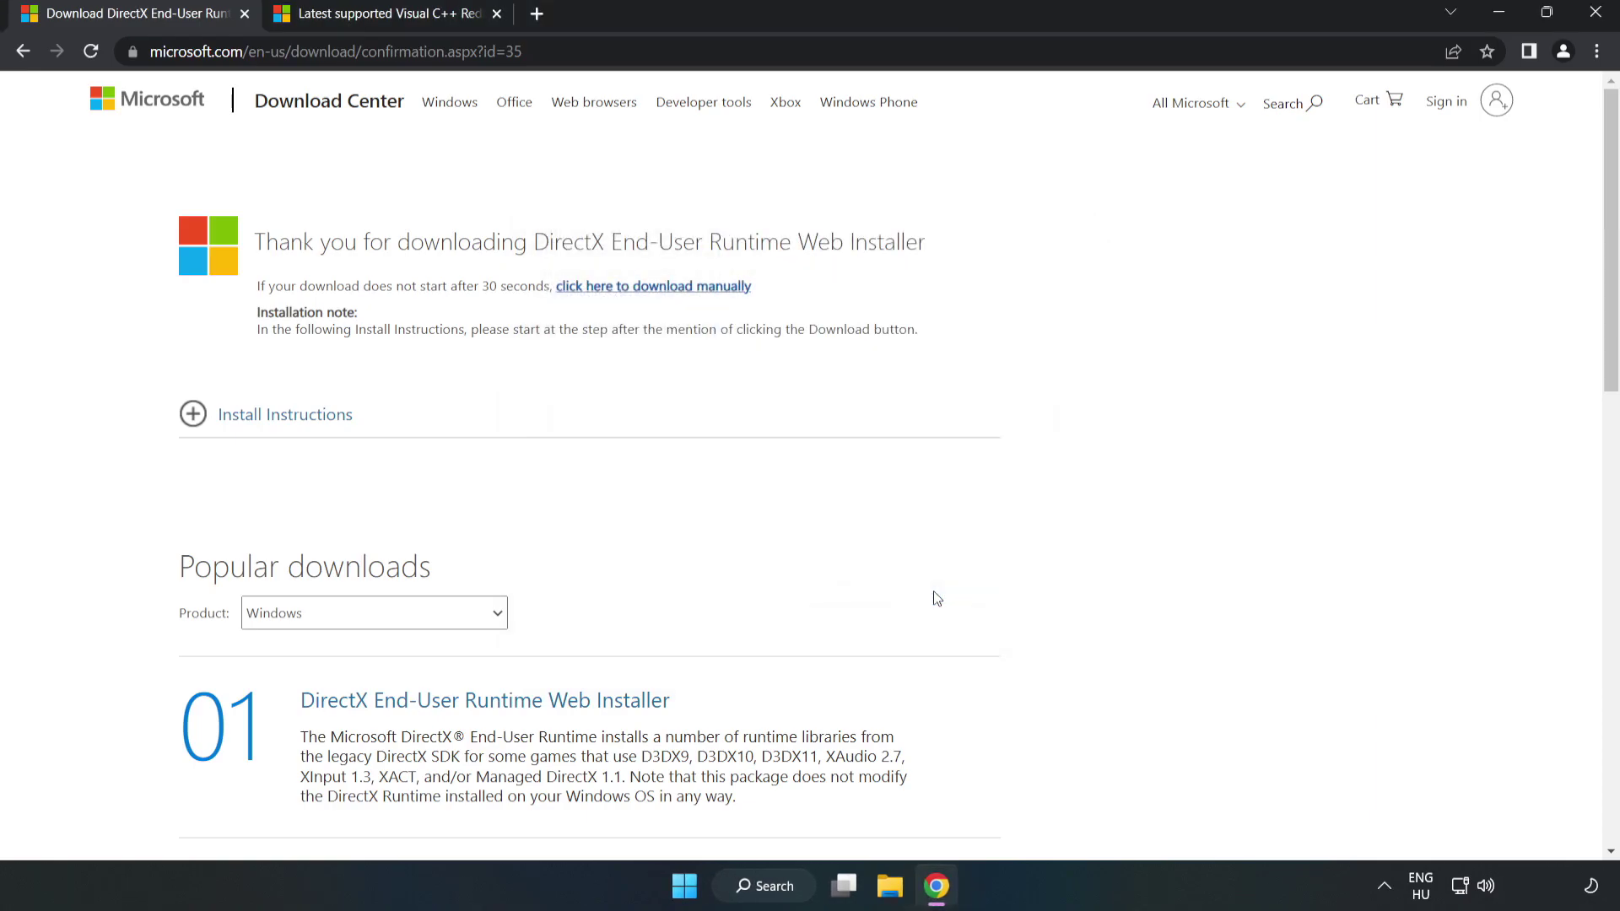
# Step: Download the ARM64, x86 and x64 VC_redist installers, allowing multiple downloads
pyautogui.click(244, 14)
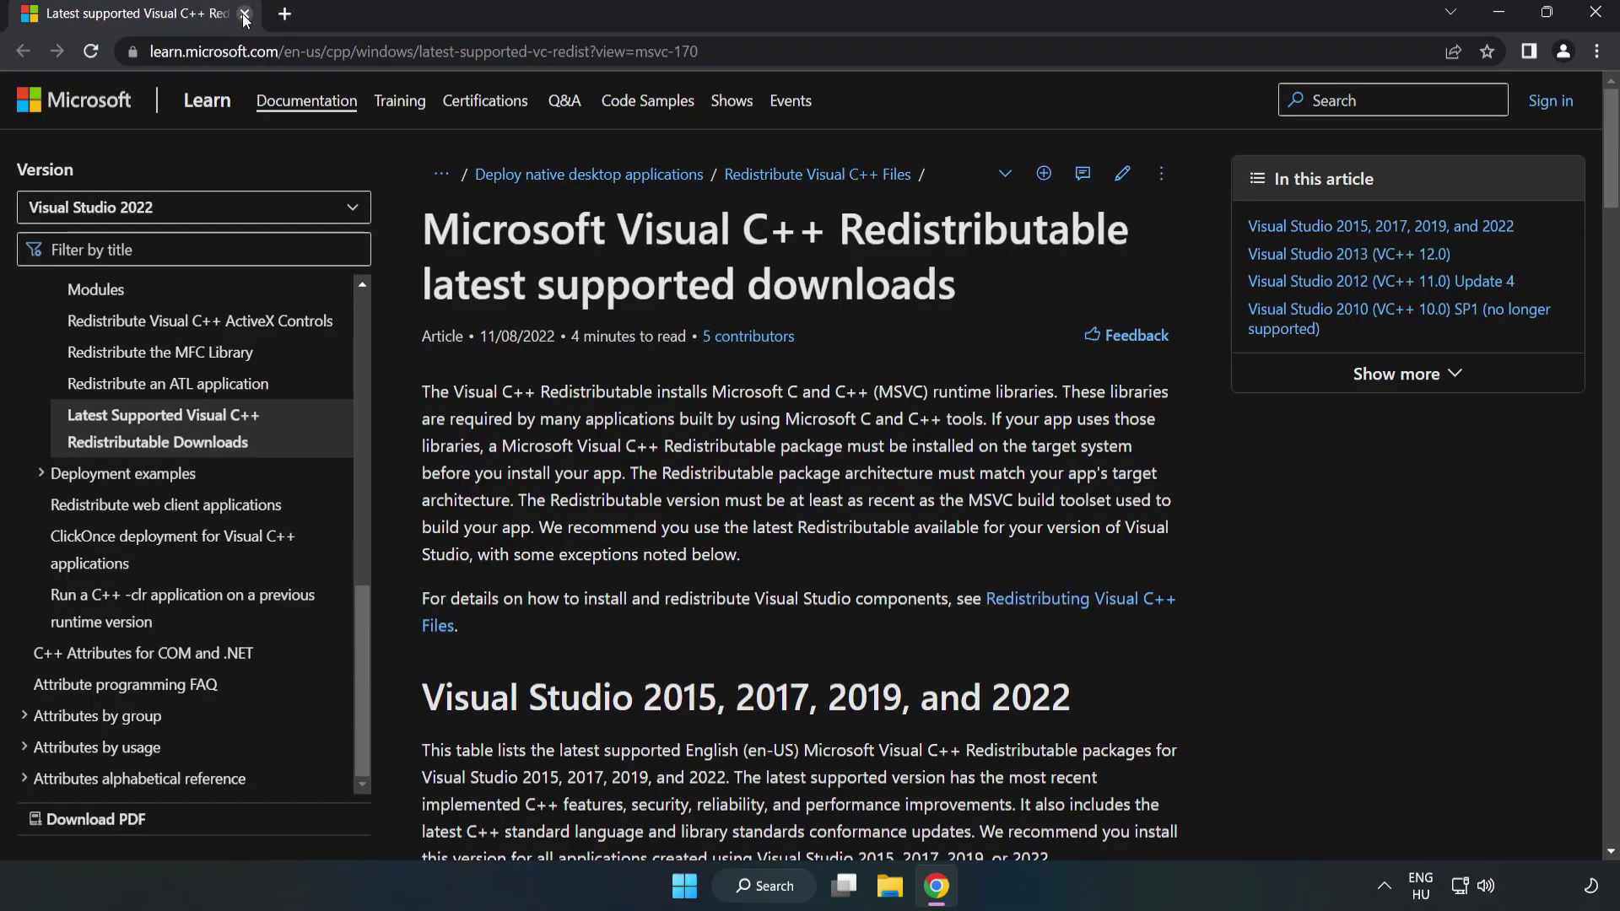
pyautogui.click(326, 51)
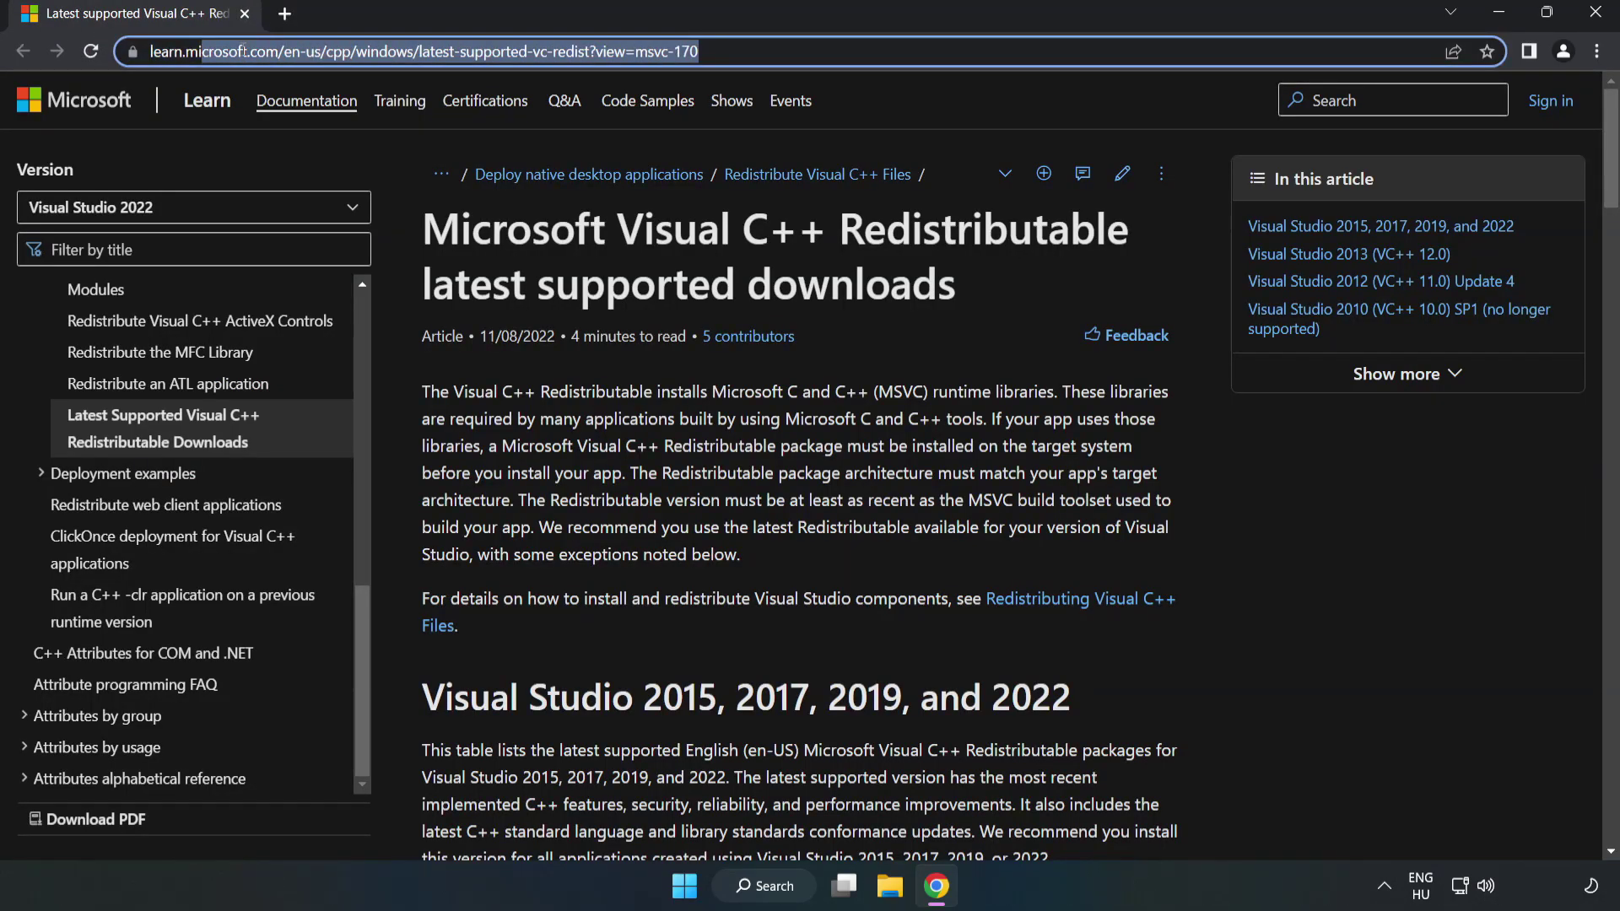
pyautogui.click(962, 199)
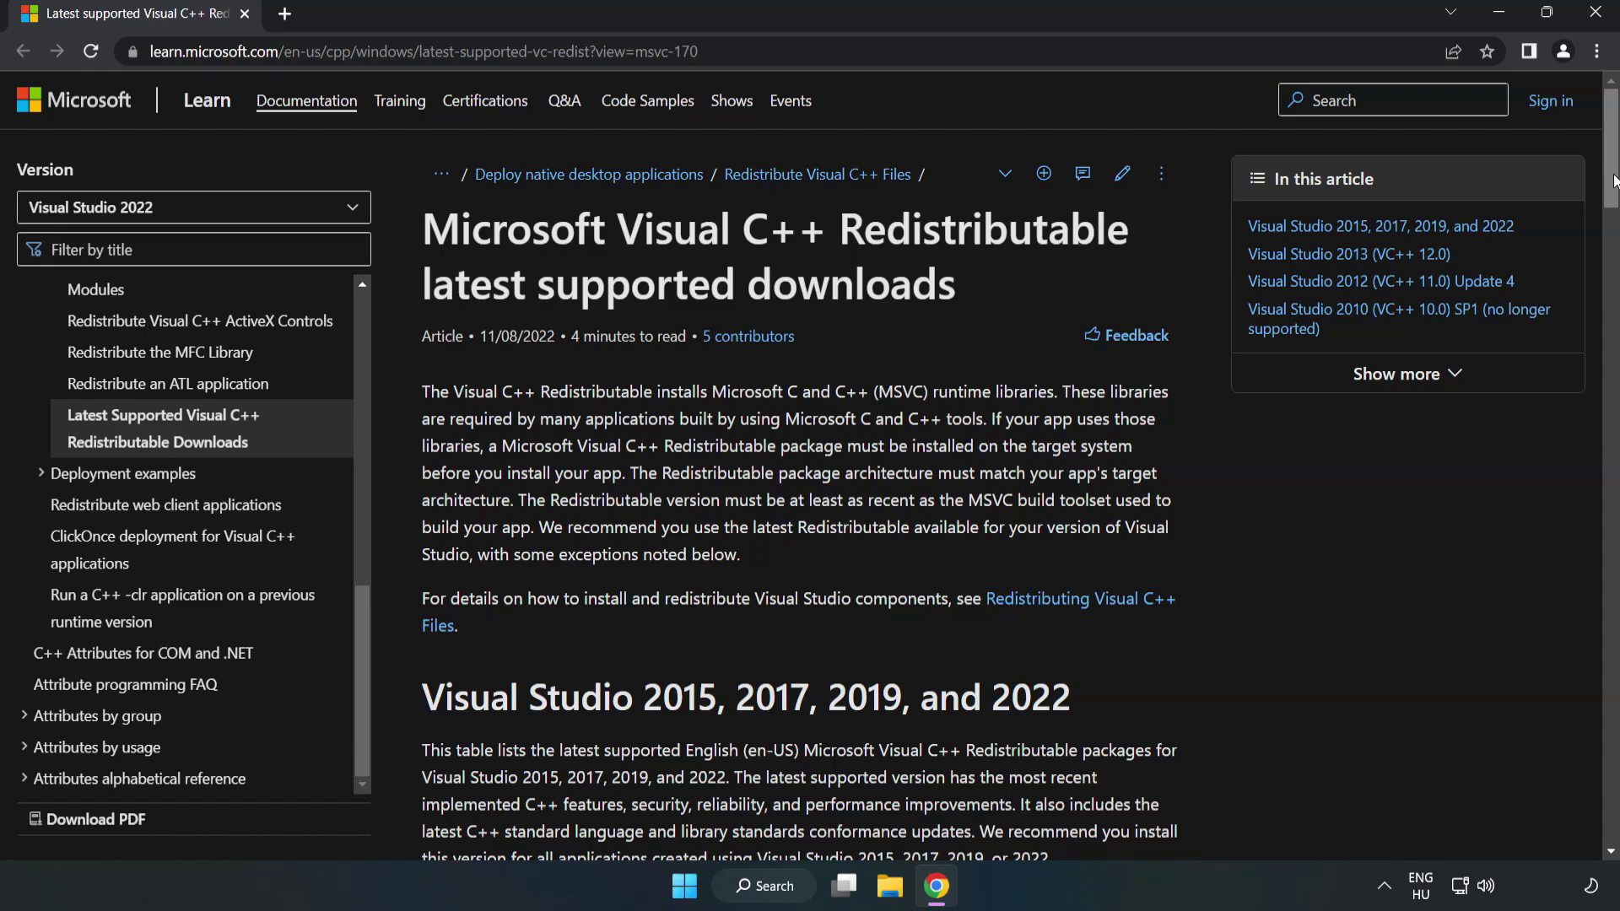
pyautogui.scroll(-1, 1612, 205)
pyautogui.scroll(-6, 1612, 205)
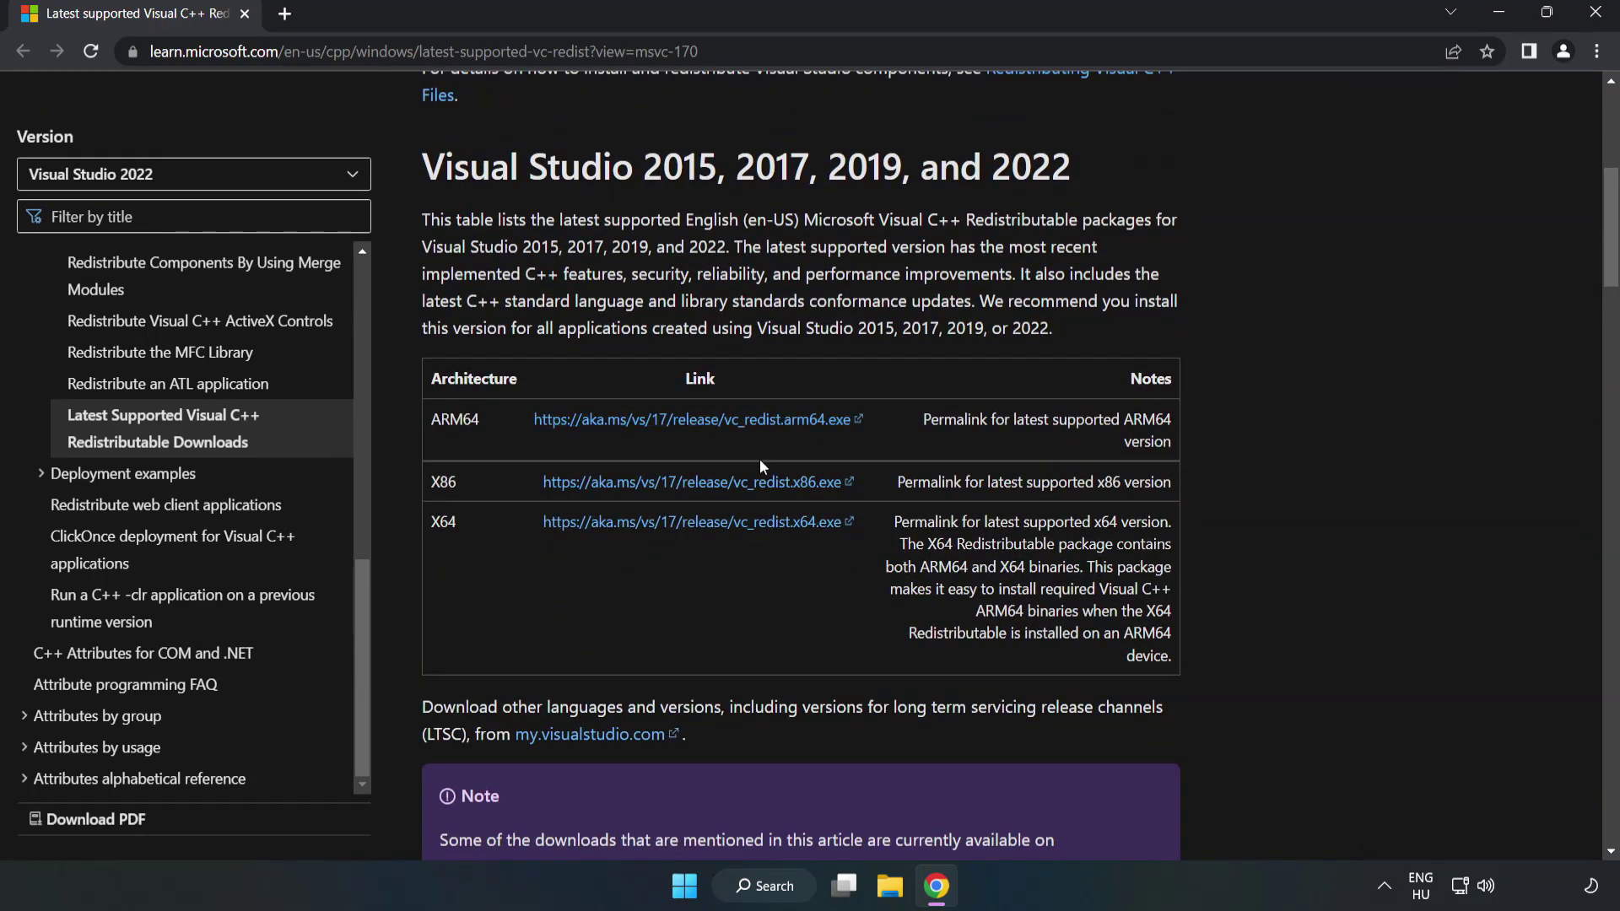
pyautogui.click(713, 488)
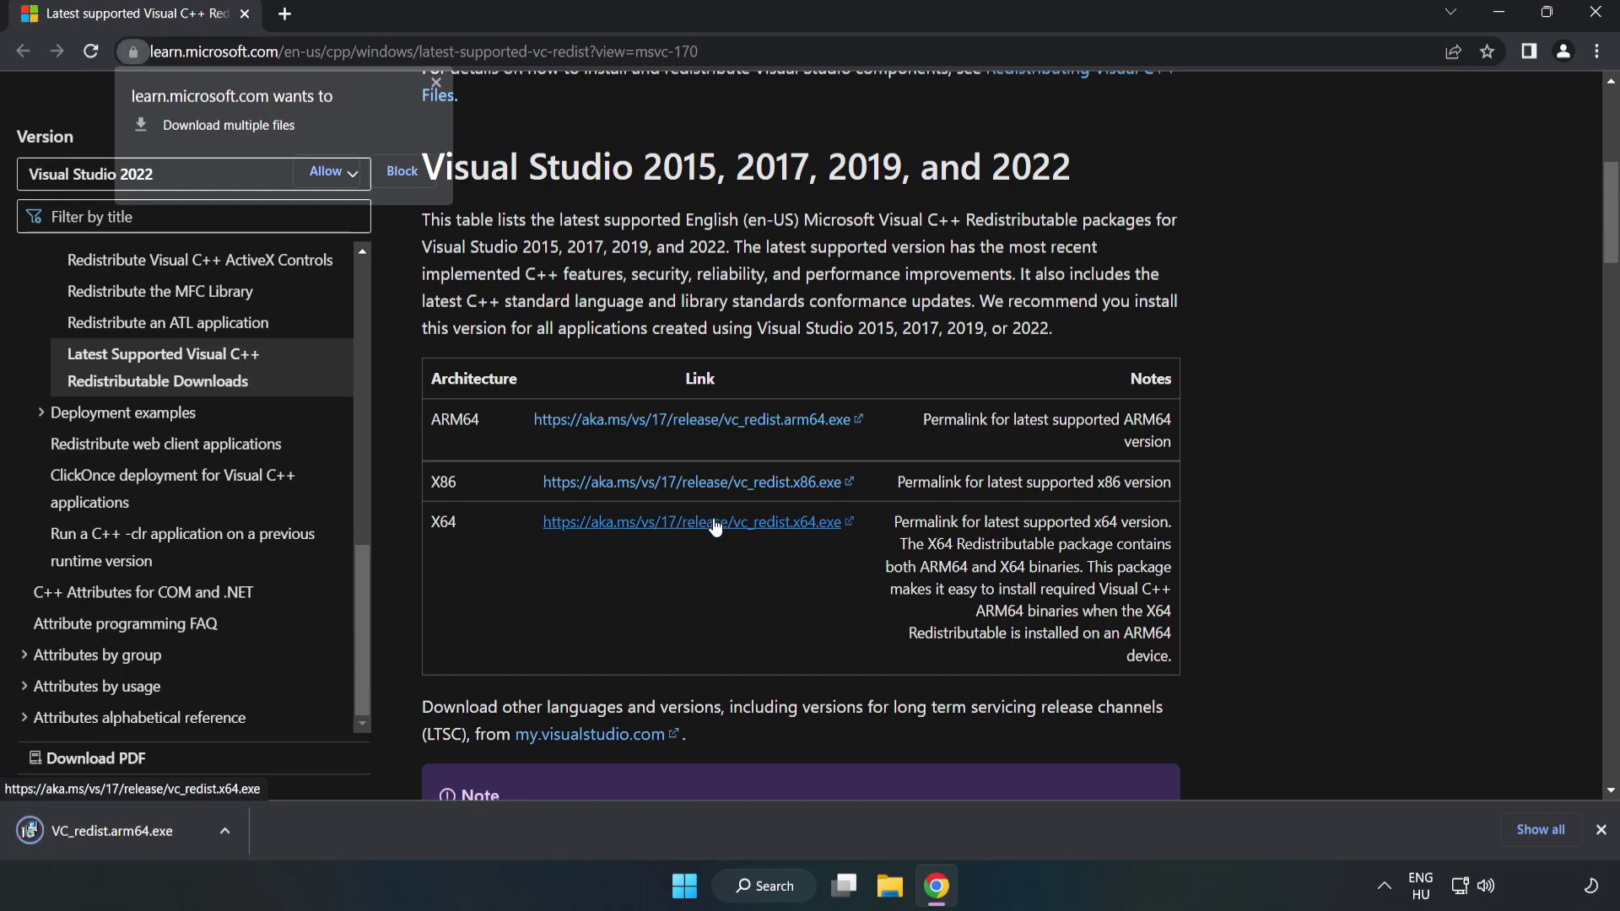
pyautogui.click(327, 170)
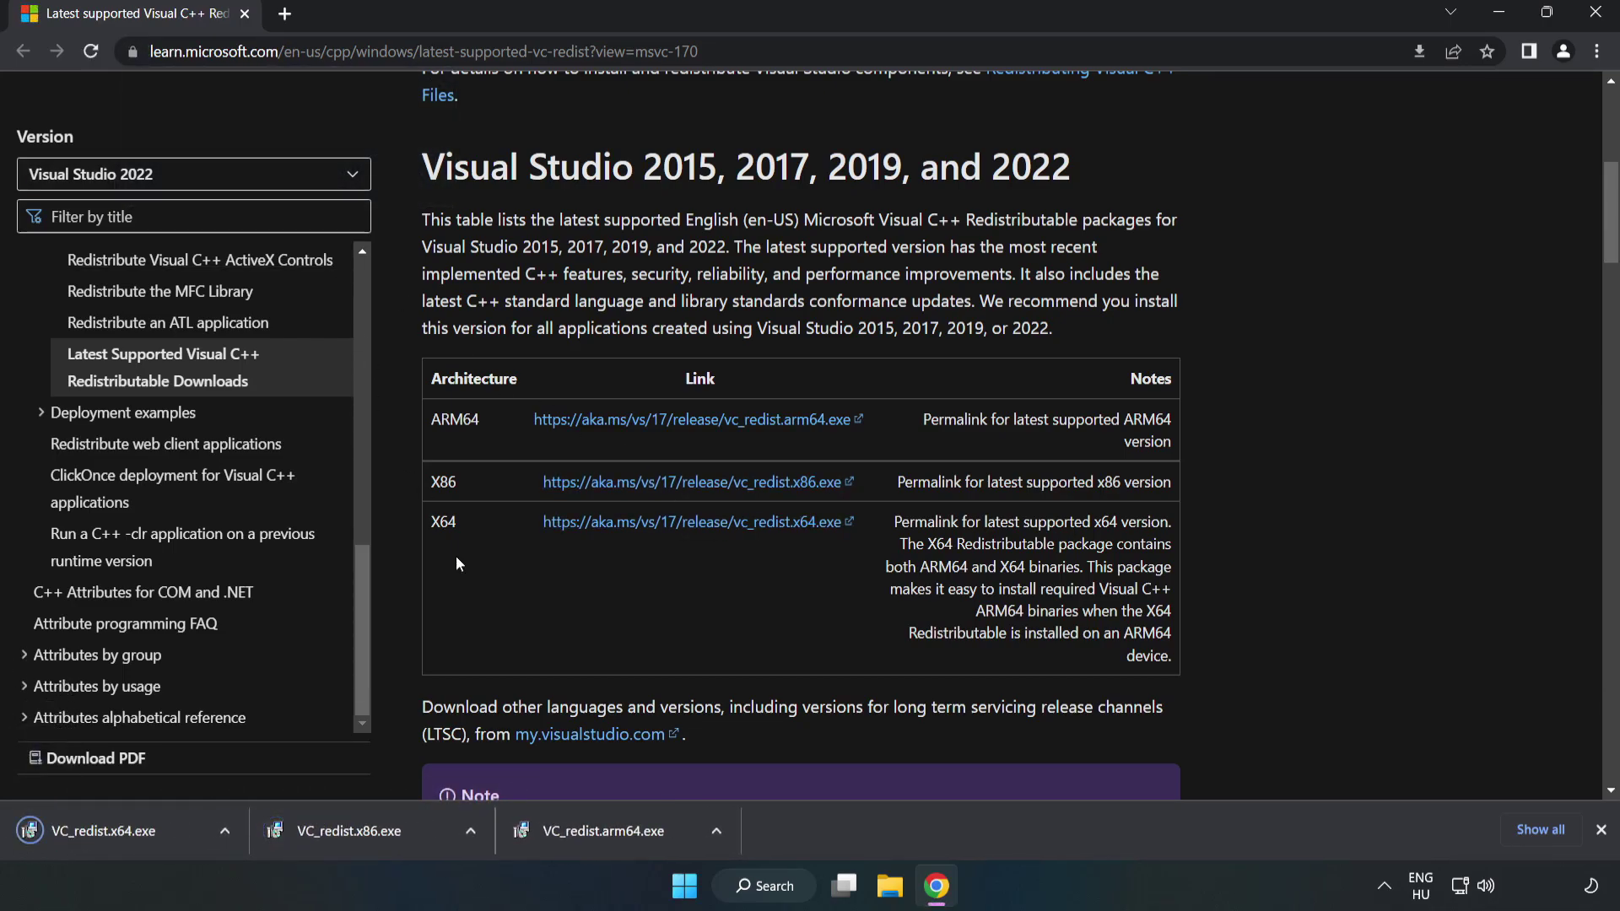
# Step: Try installing the ARM64 Visual C++ redistributable and dismiss its unsupported-platform failure
pyautogui.click(621, 842)
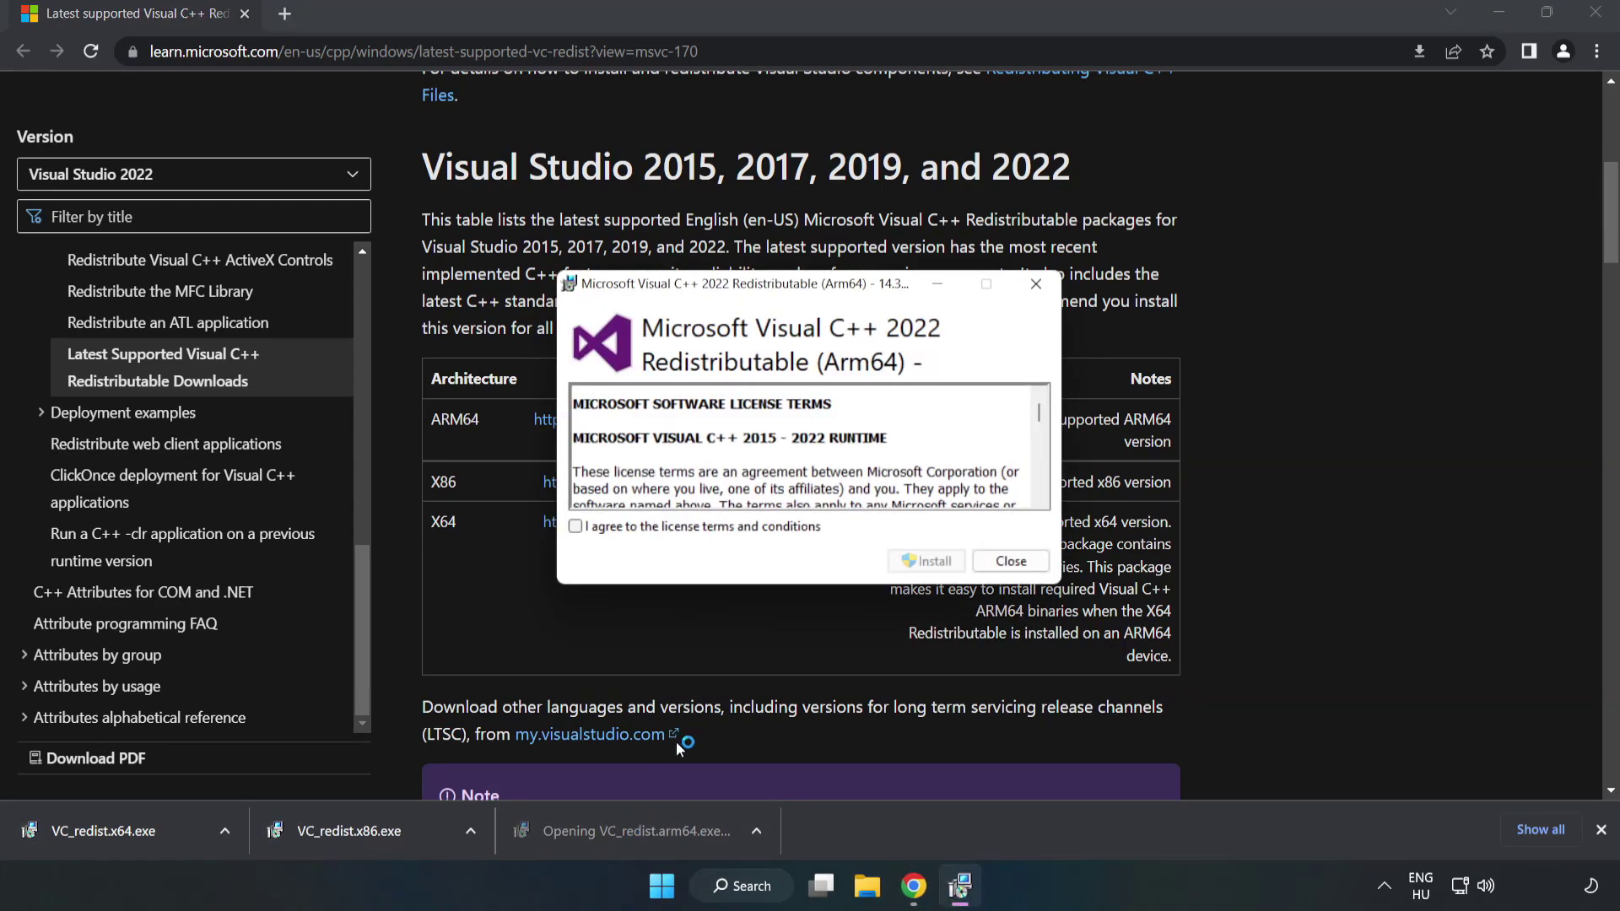
pyautogui.scroll(-15, 1028, 404)
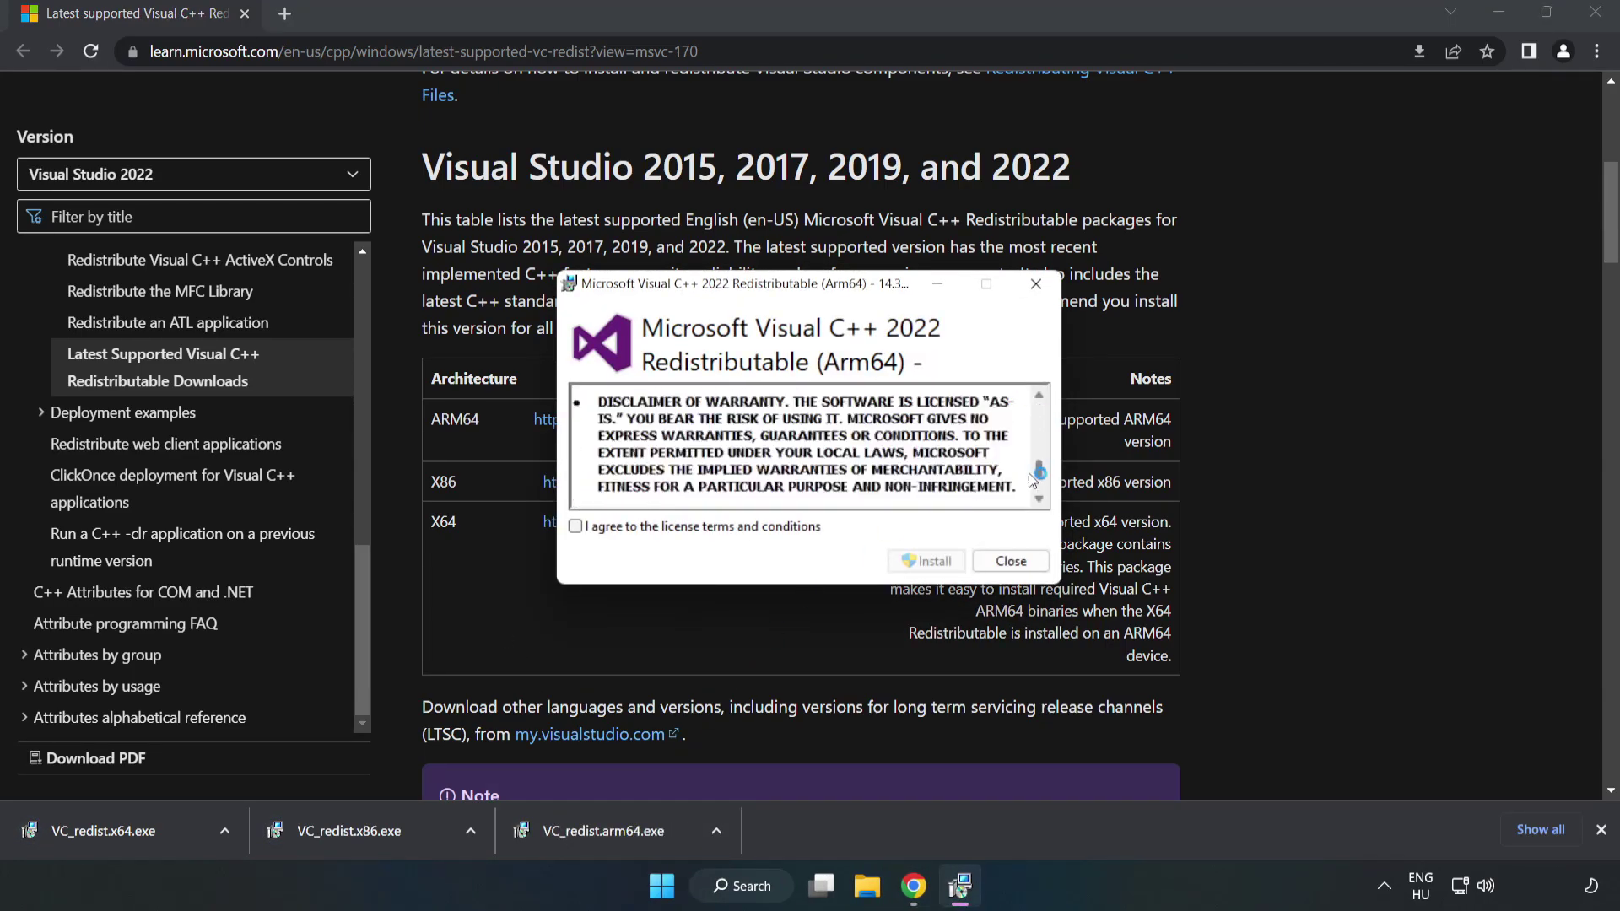
pyautogui.click(687, 528)
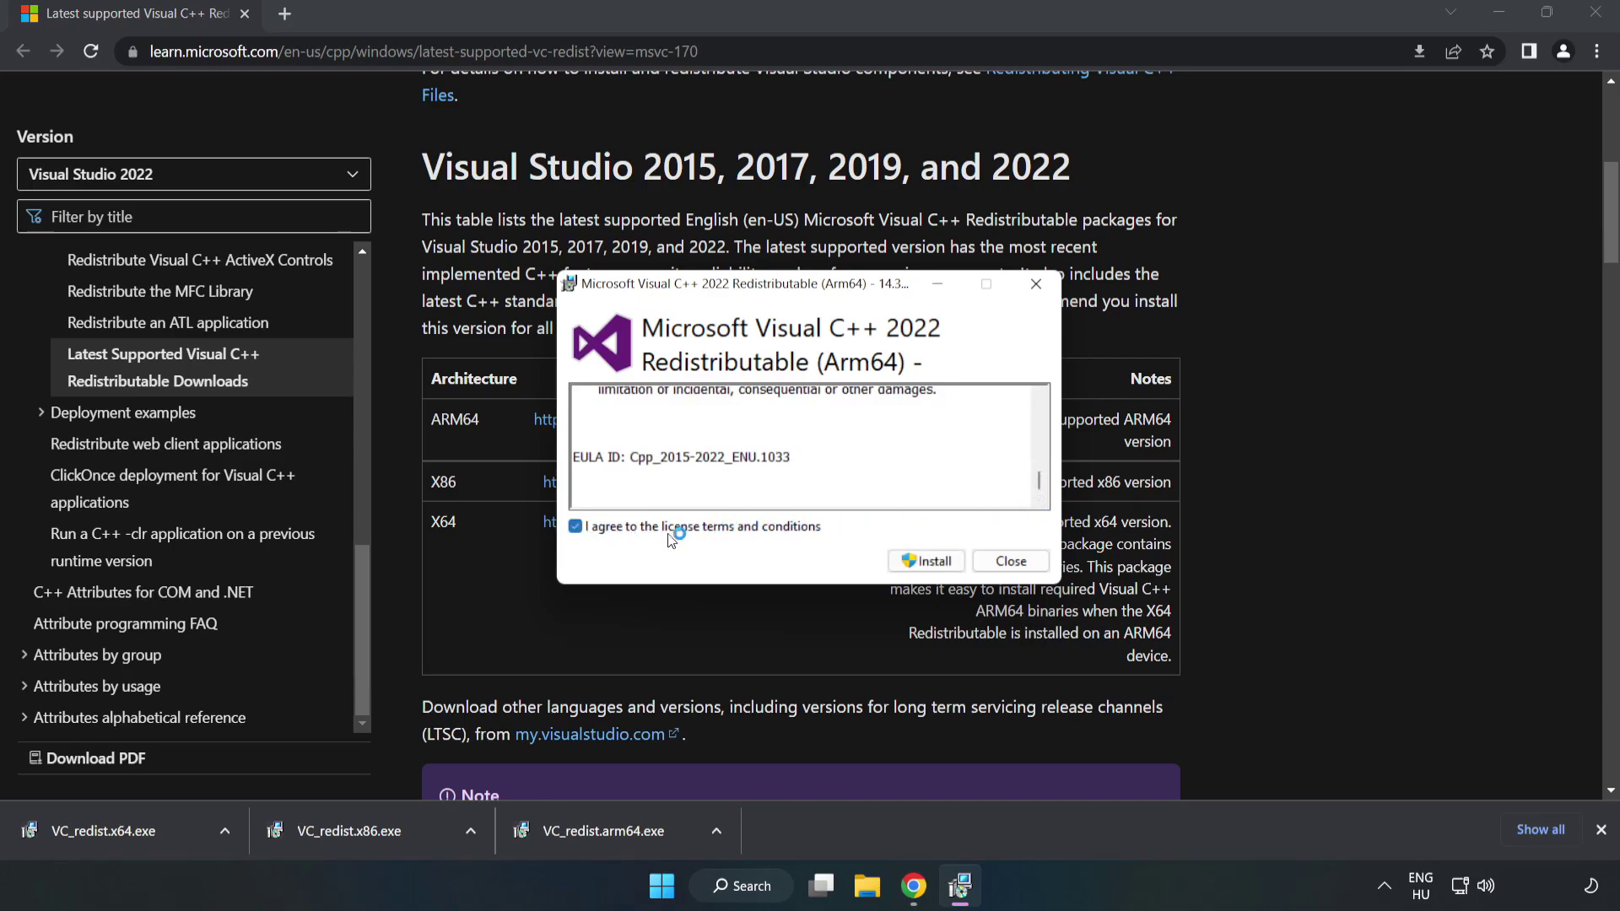
pyautogui.click(928, 573)
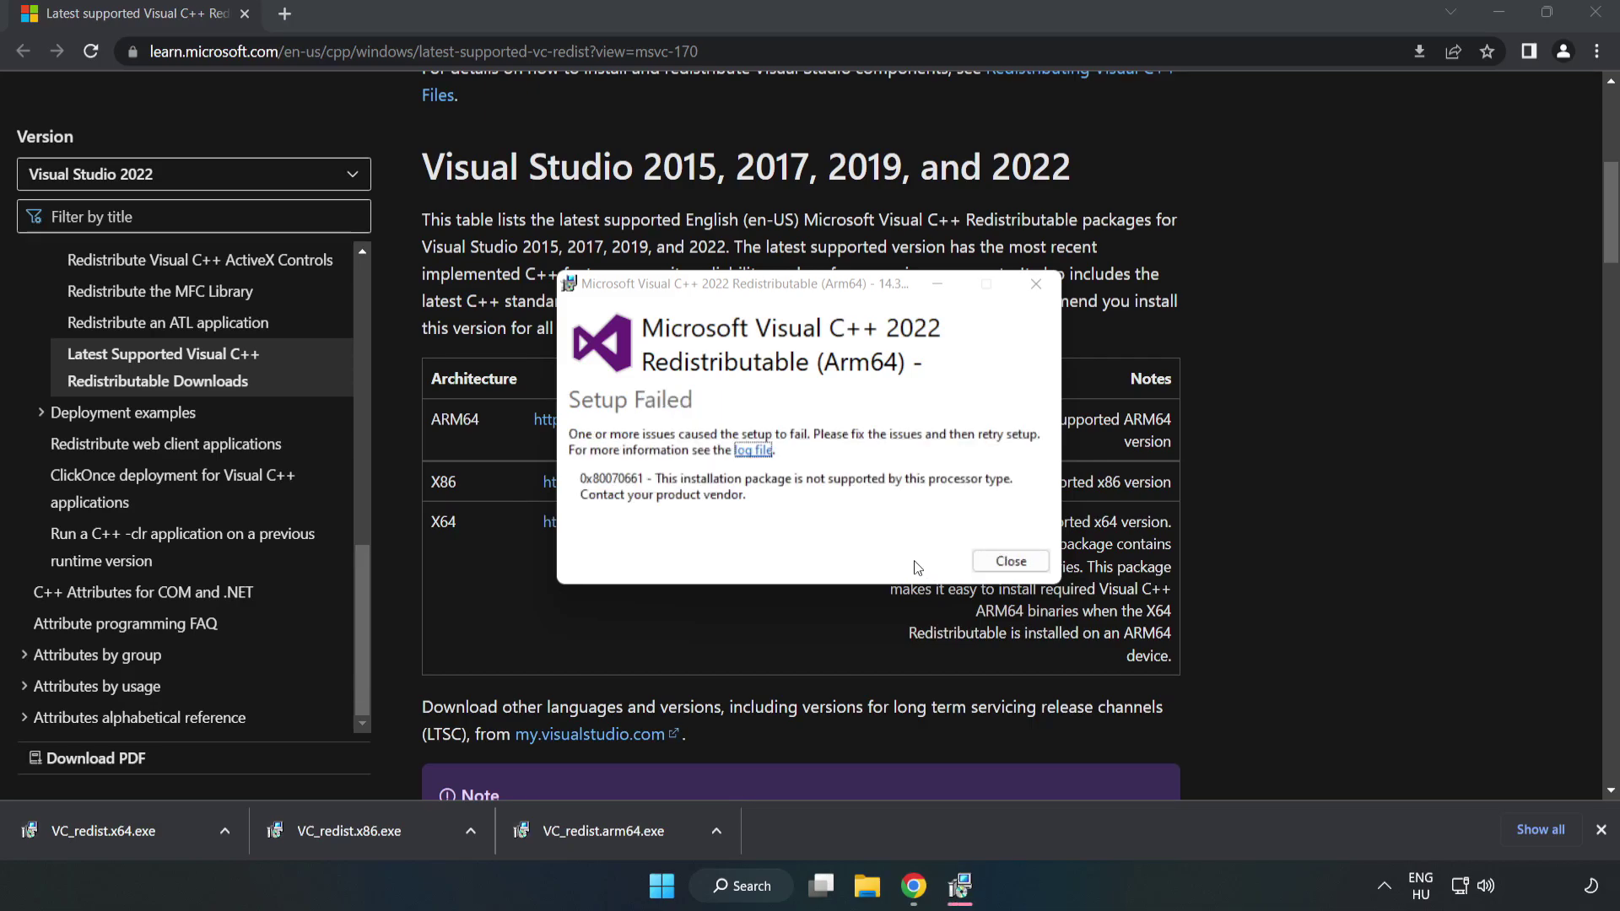
pyautogui.click(1008, 565)
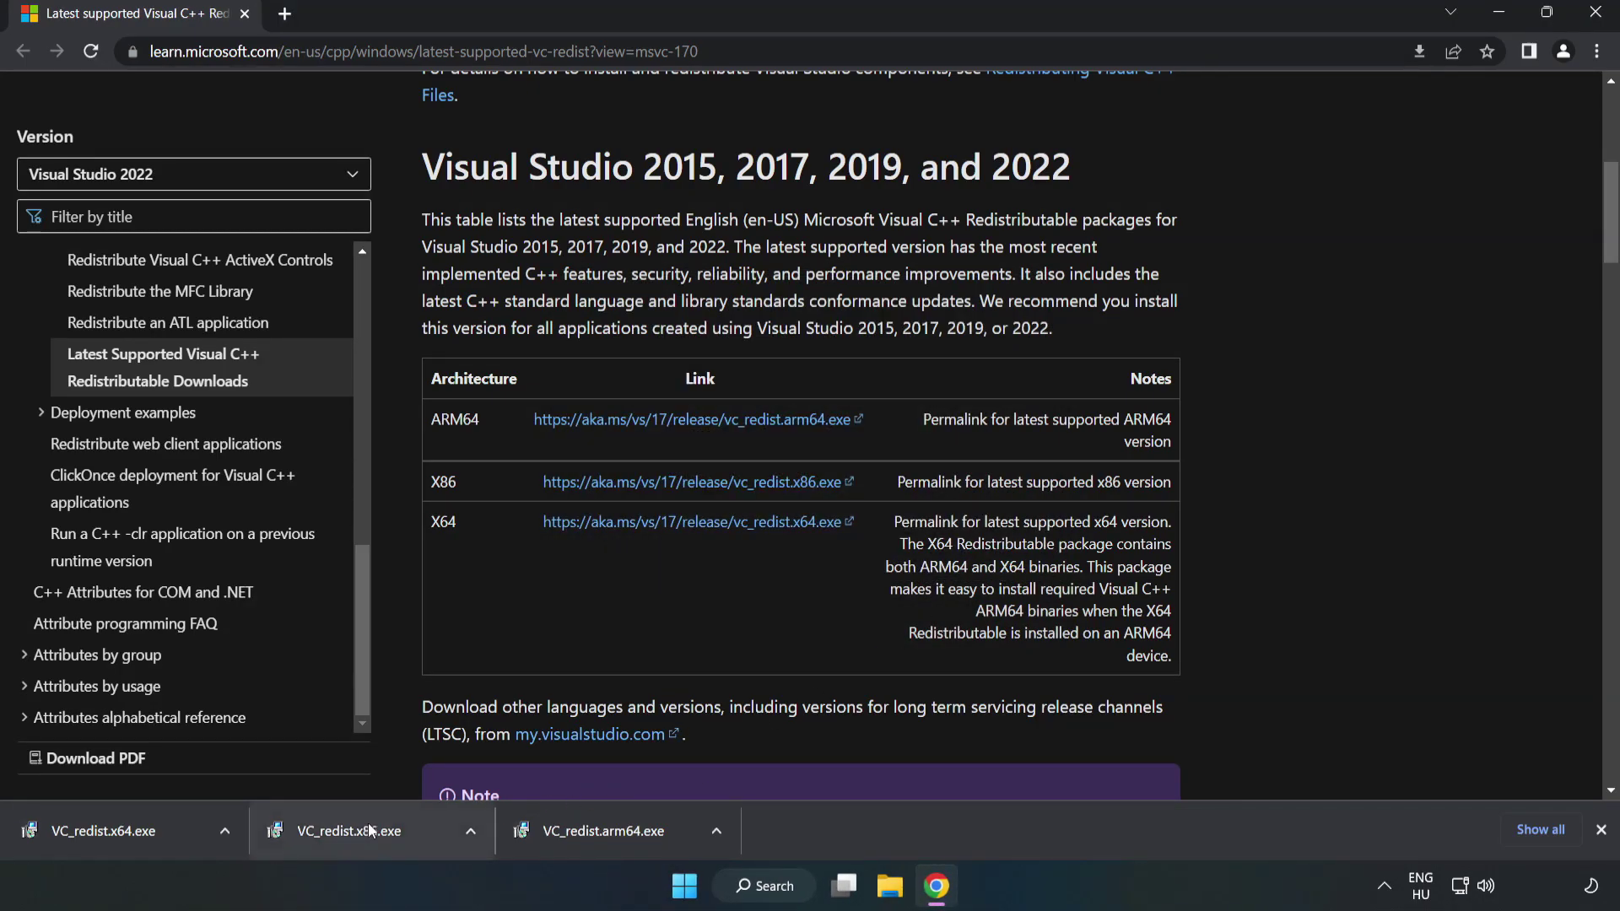
# Step: Install the x86 and x64 Visual C++ 2015-2022 redistributables, closing each without restarting
pyautogui.click(371, 831)
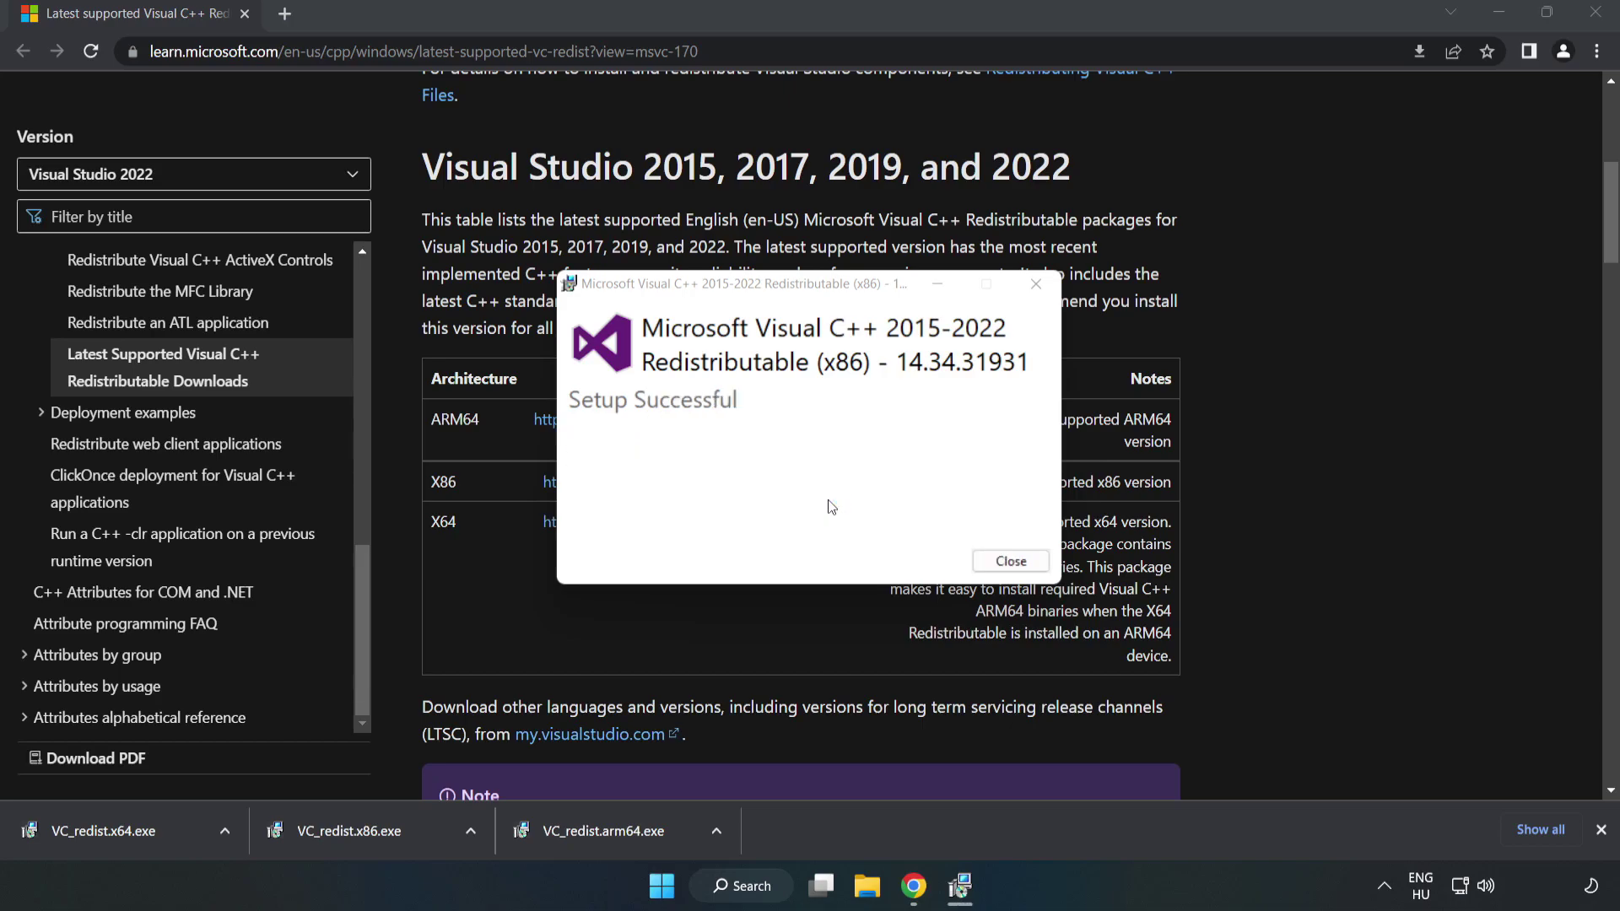
pyautogui.click(1010, 561)
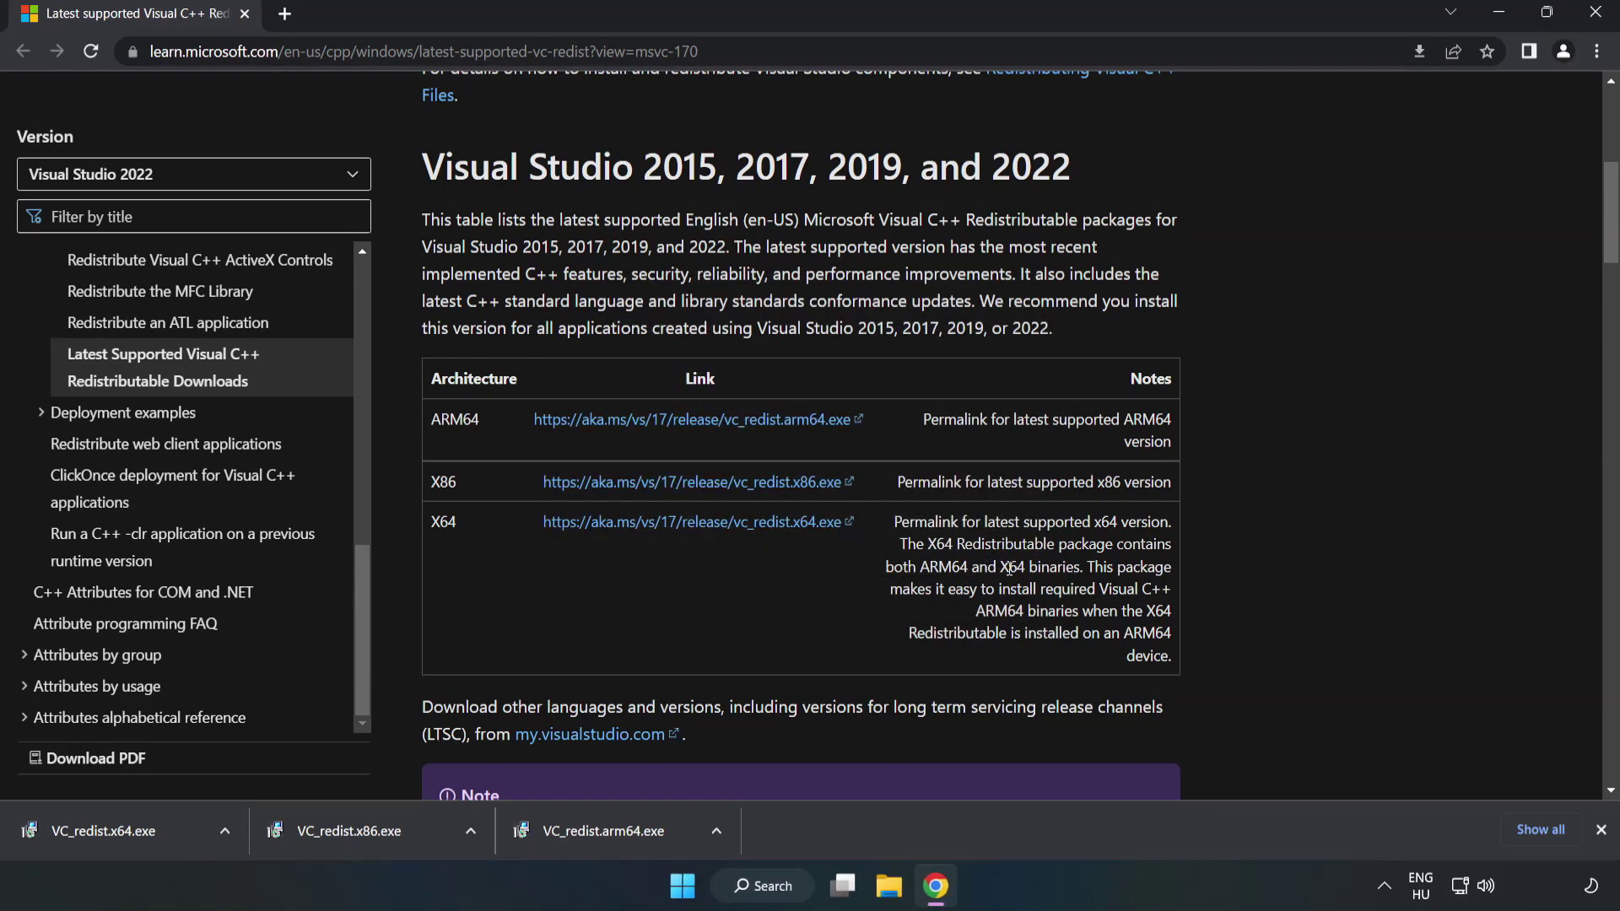
pyautogui.click(87, 827)
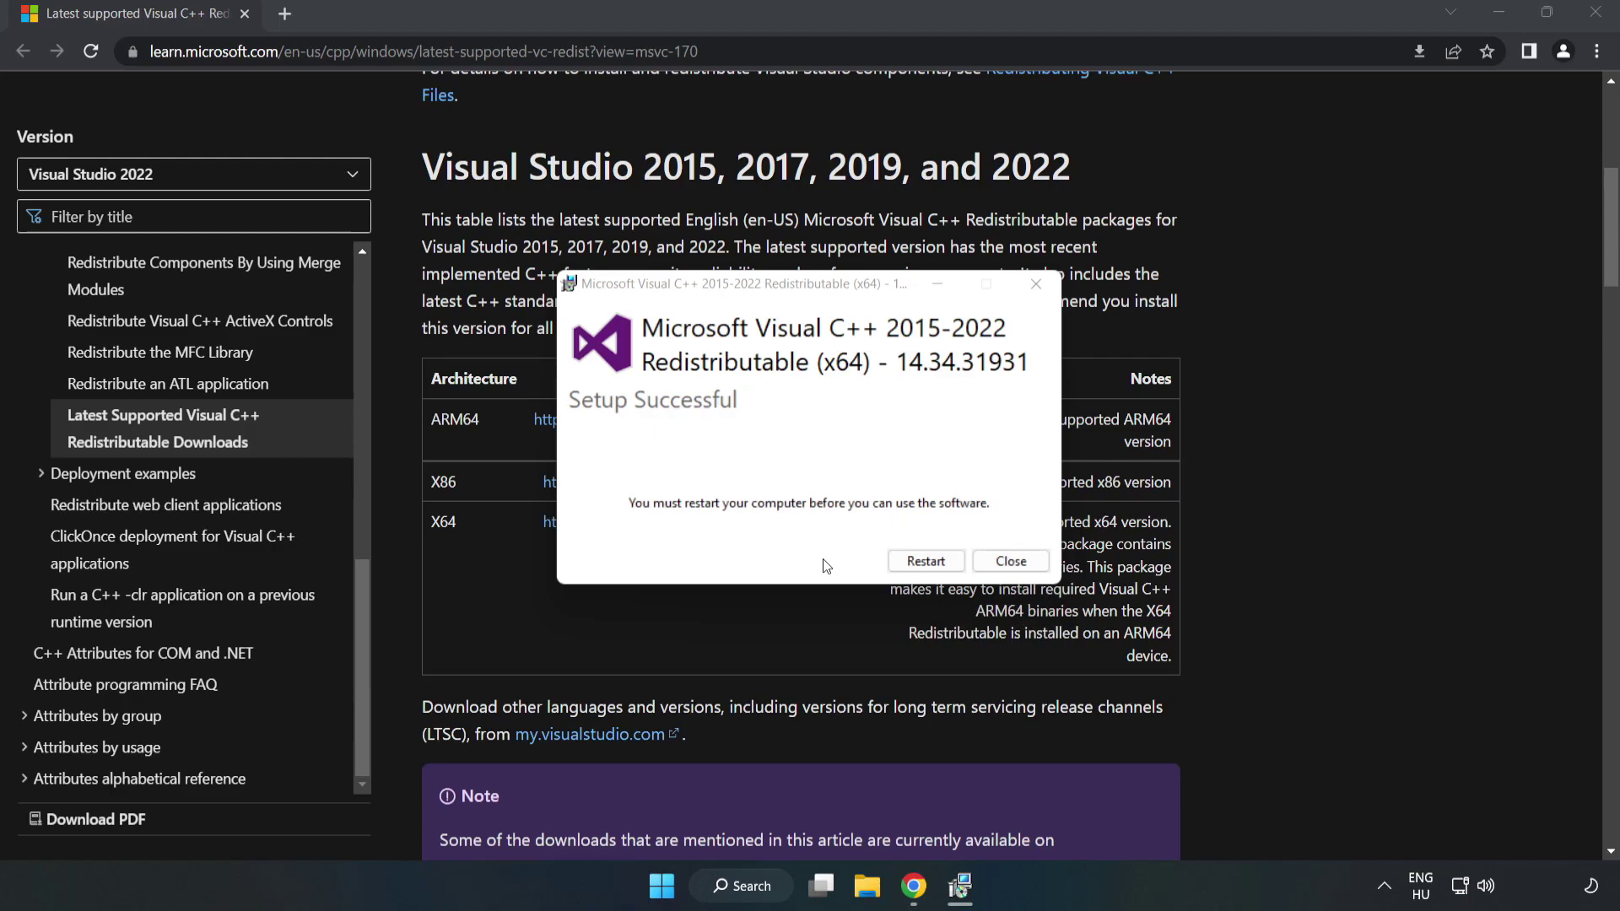
pyautogui.click(1012, 562)
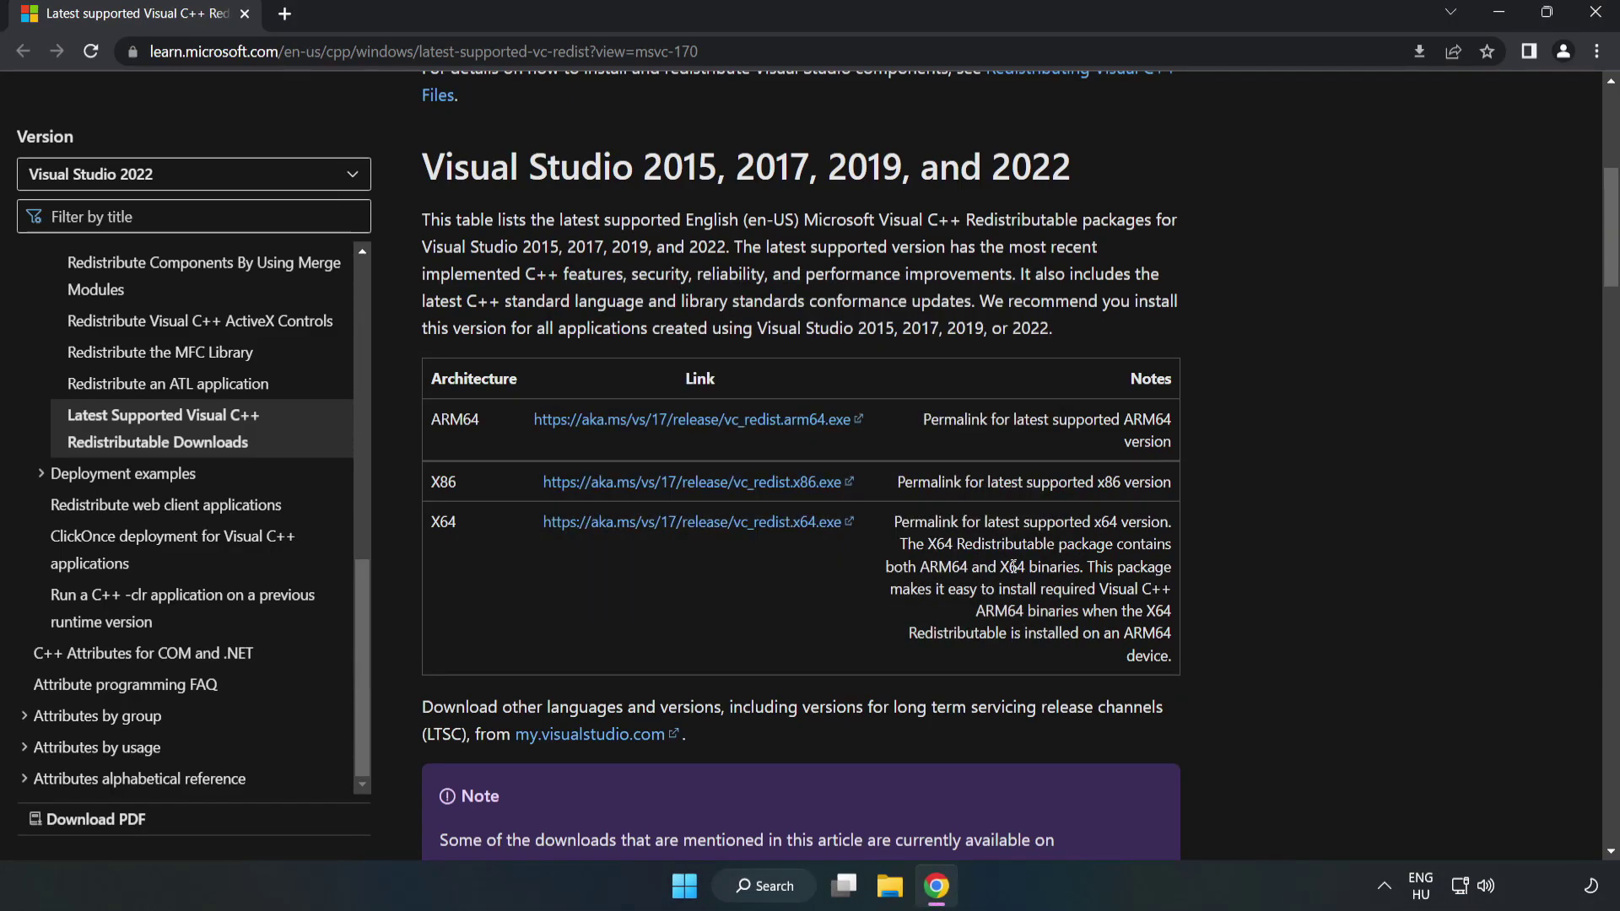
# Step: Close Chrome and bring up the Start menu power options showing Restart
pyautogui.click(1597, 18)
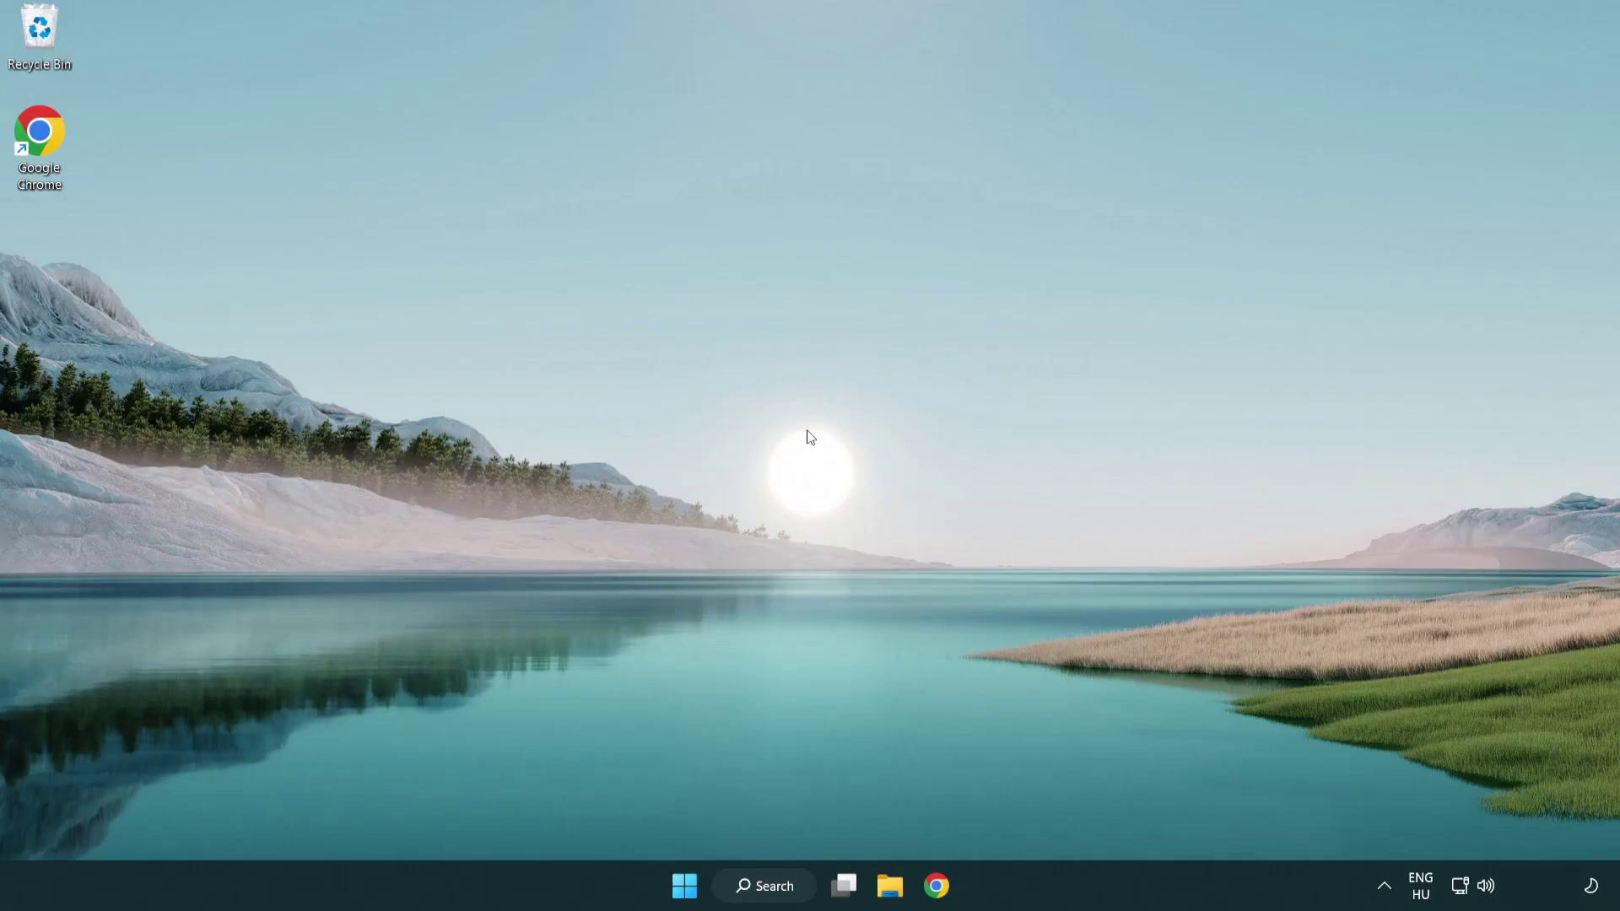
pyautogui.click(684, 884)
pyautogui.click(1074, 816)
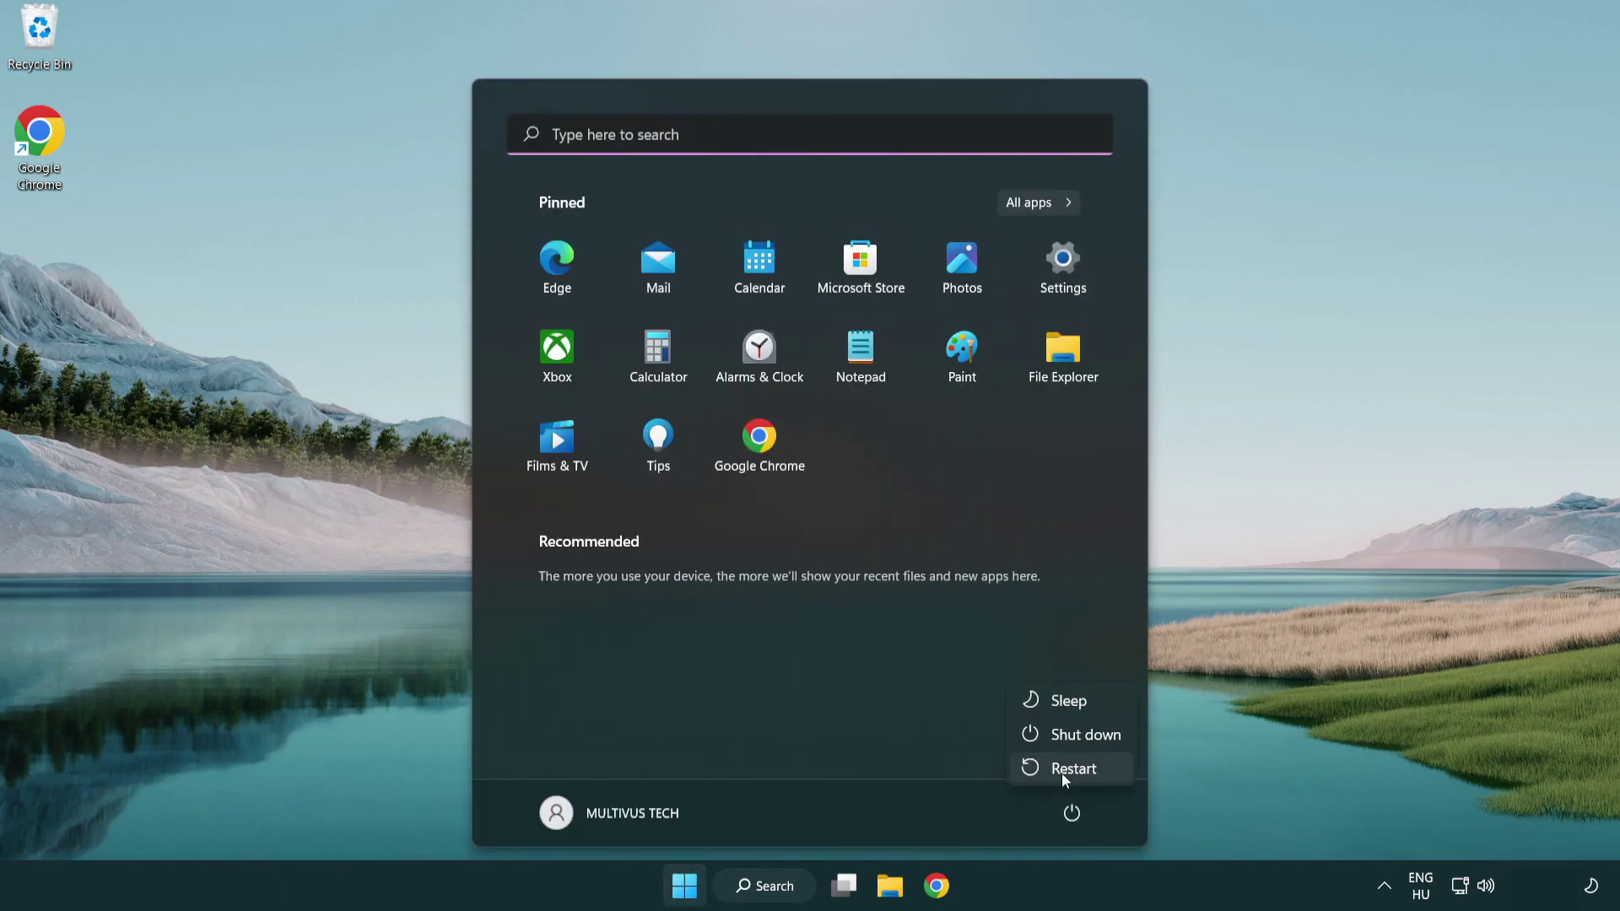